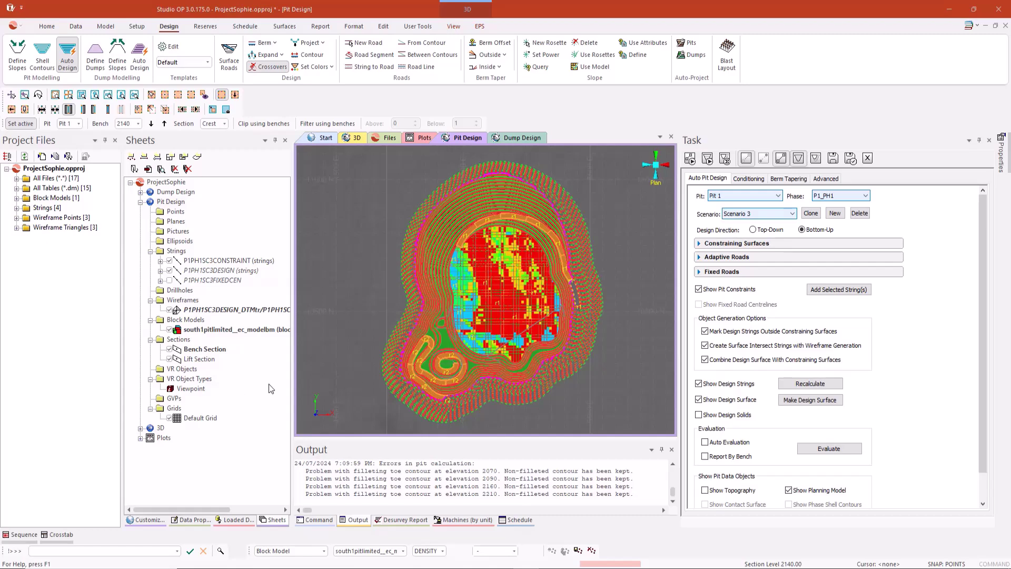
# Clip to benches, step the section up to 2170 and back to 2140, then unclip
pyautogui.click(263, 124)
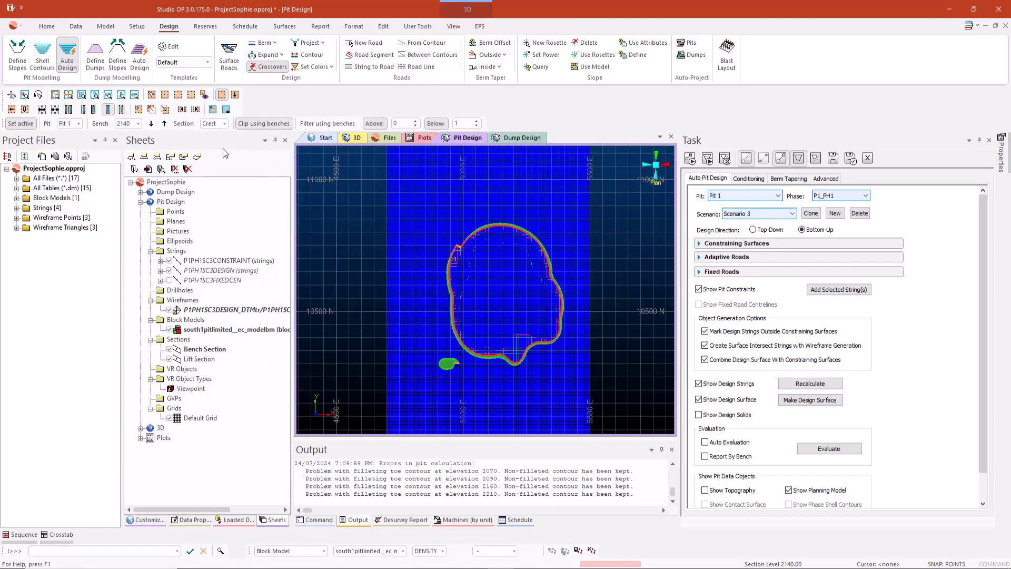
pyautogui.click(164, 123)
pyautogui.click(164, 124)
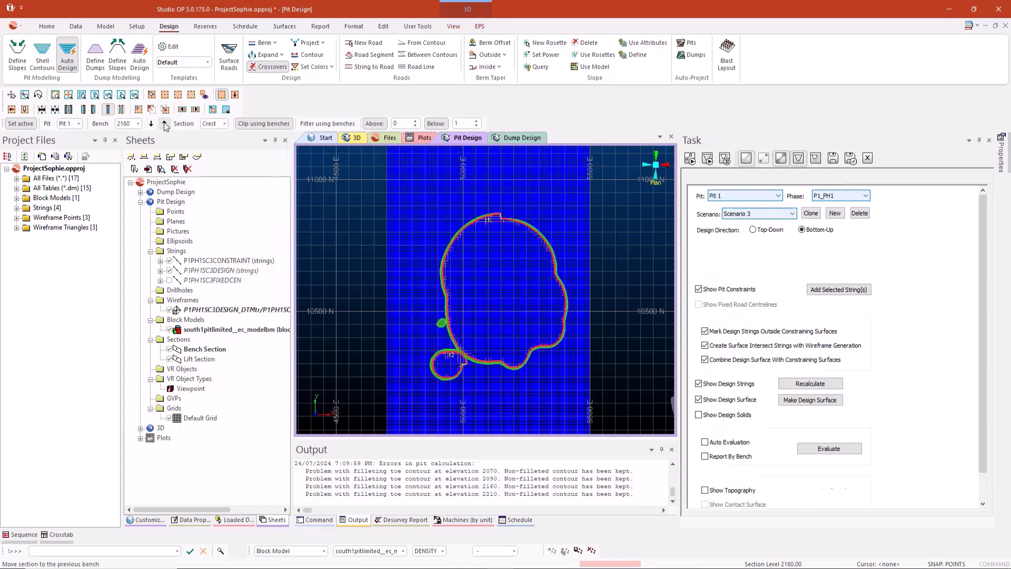
pyautogui.click(164, 124)
pyautogui.click(151, 123)
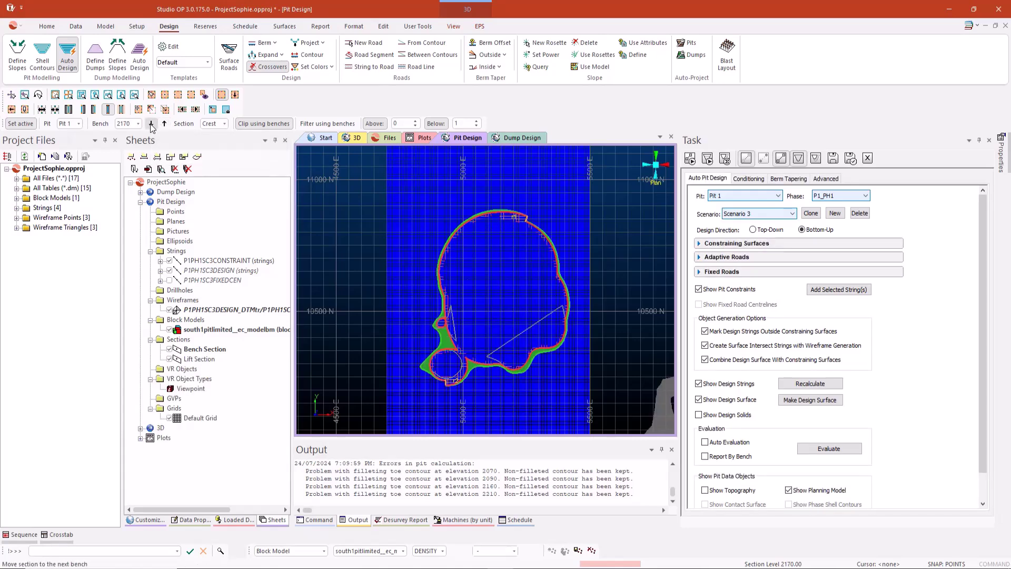
pyautogui.click(151, 123)
pyautogui.click(151, 124)
pyautogui.click(260, 125)
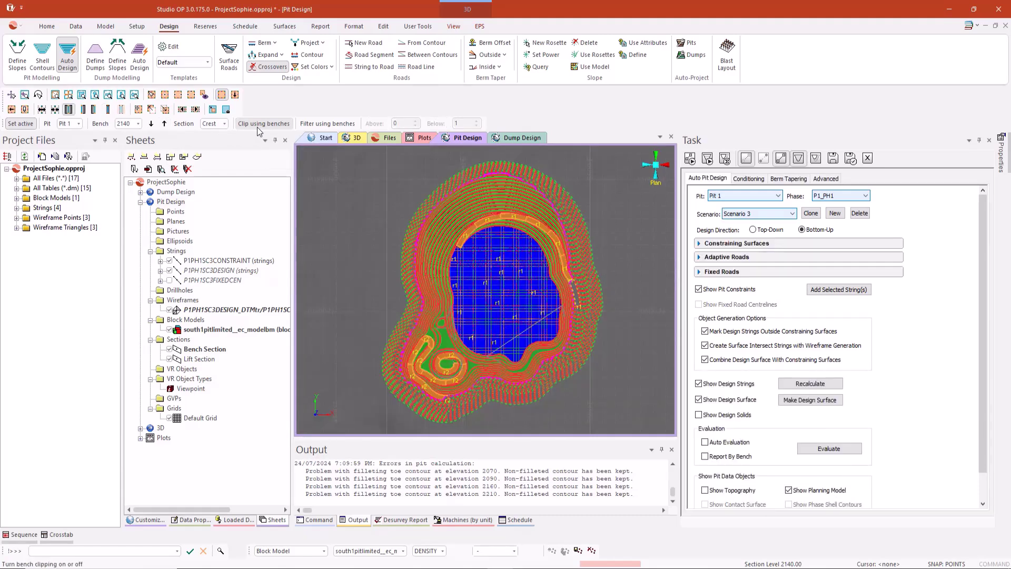
# Colour the block model by the Au column legend
pyautogui.doubleClick(254, 330)
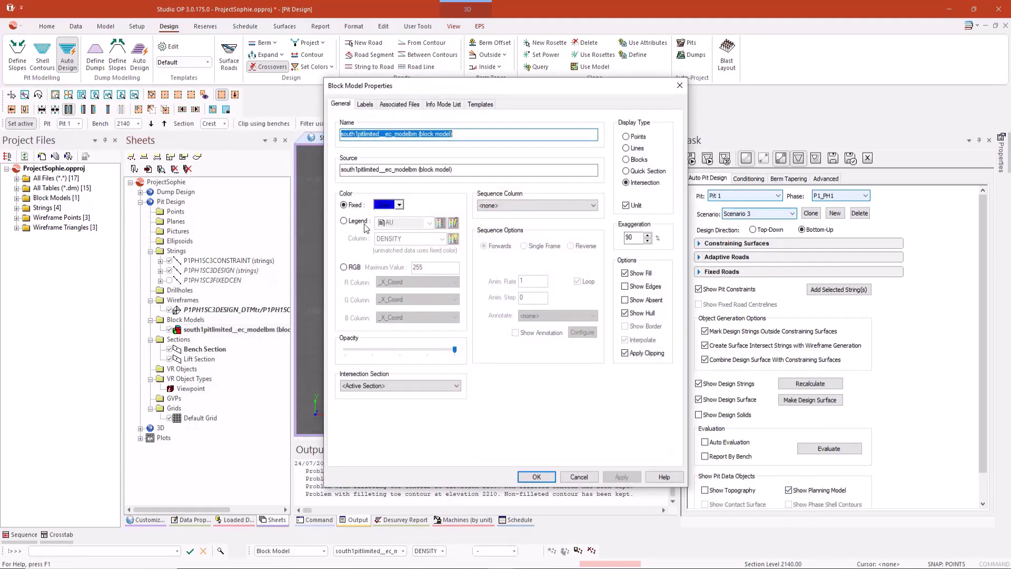
pyautogui.click(441, 238)
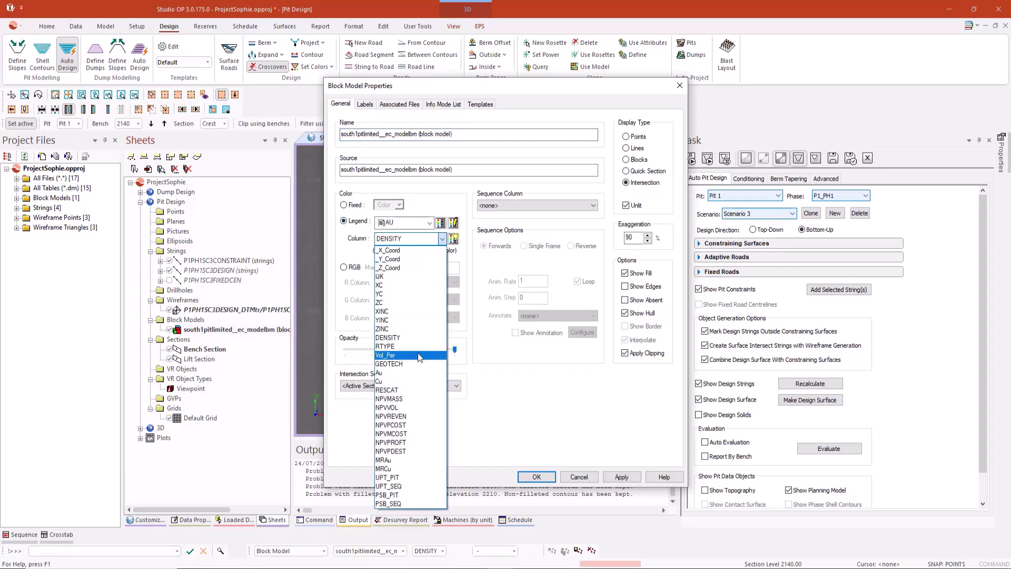
pyautogui.click(418, 373)
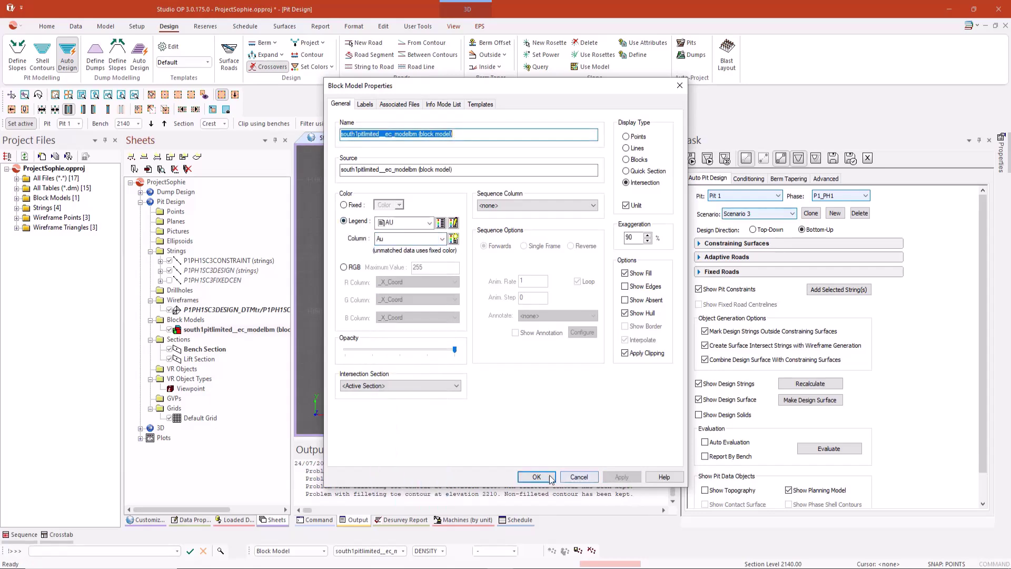
pyautogui.press('Return')
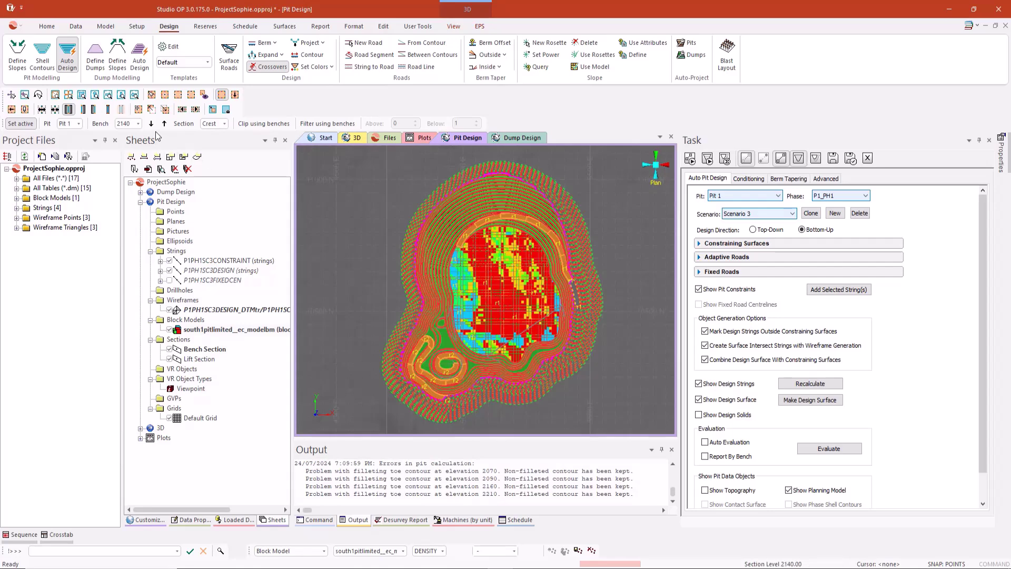
# Step the section from bench 2130 up to 2190, then back down to 2150
pyautogui.click(151, 124)
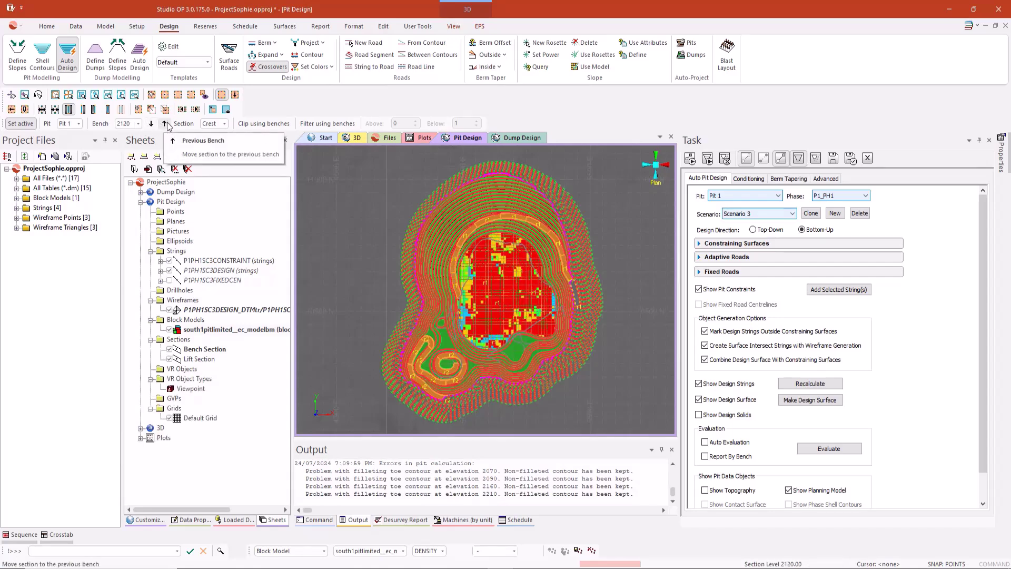
pyautogui.click(165, 124)
pyautogui.click(166, 123)
pyautogui.click(165, 124)
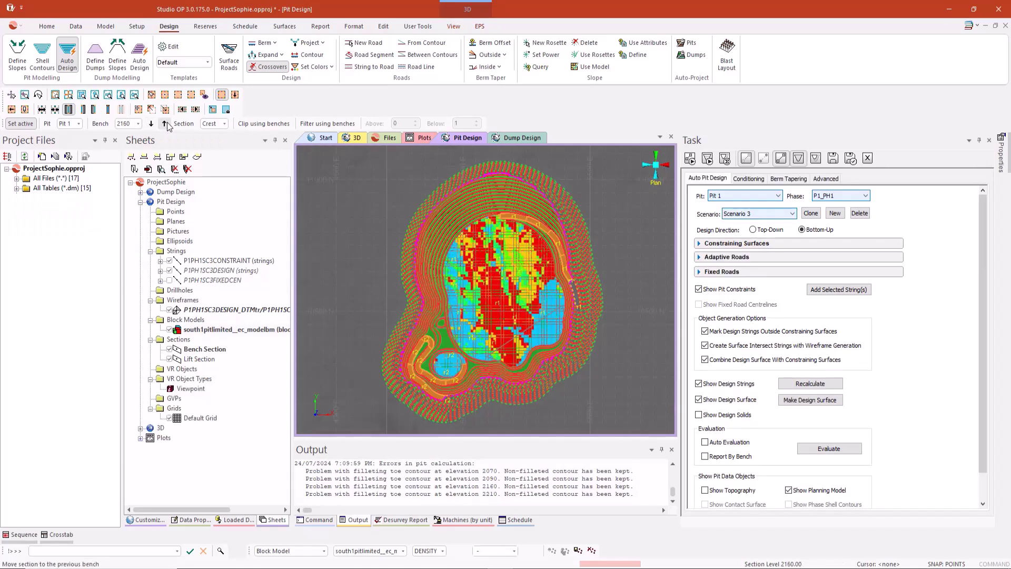
pyautogui.click(165, 123)
pyautogui.click(165, 124)
pyautogui.click(165, 124)
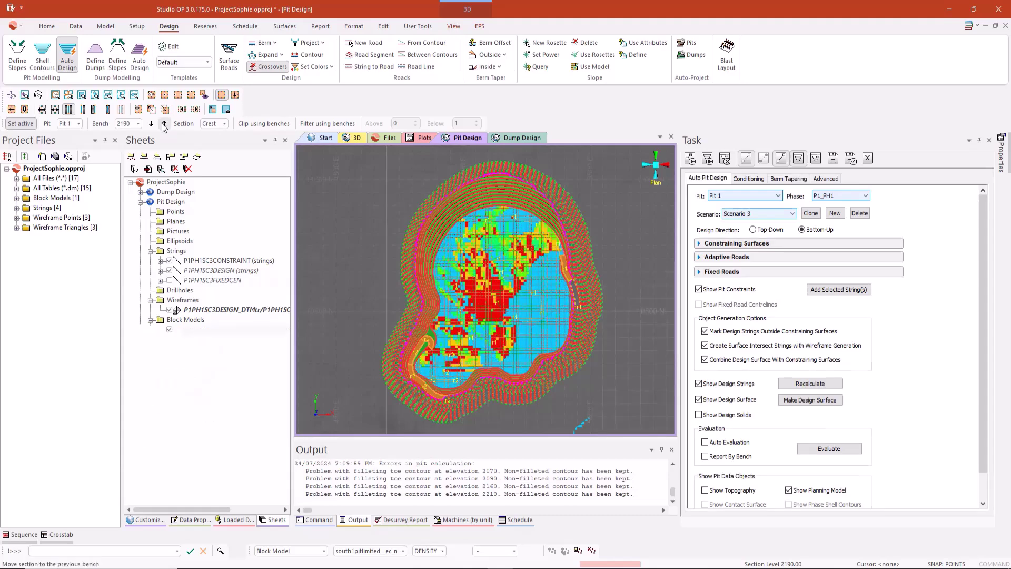
pyautogui.click(154, 125)
pyautogui.click(155, 125)
pyautogui.click(155, 125)
pyautogui.click(155, 125)
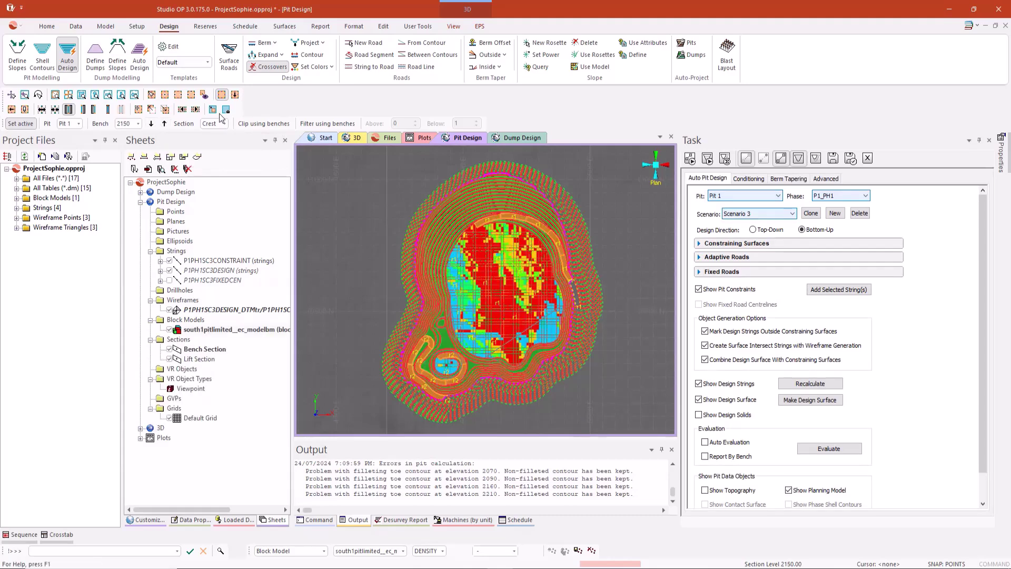
# With bench clipping on and the planning model hidden, step up to 2220, back to 2200, then unclip
pyautogui.click(265, 125)
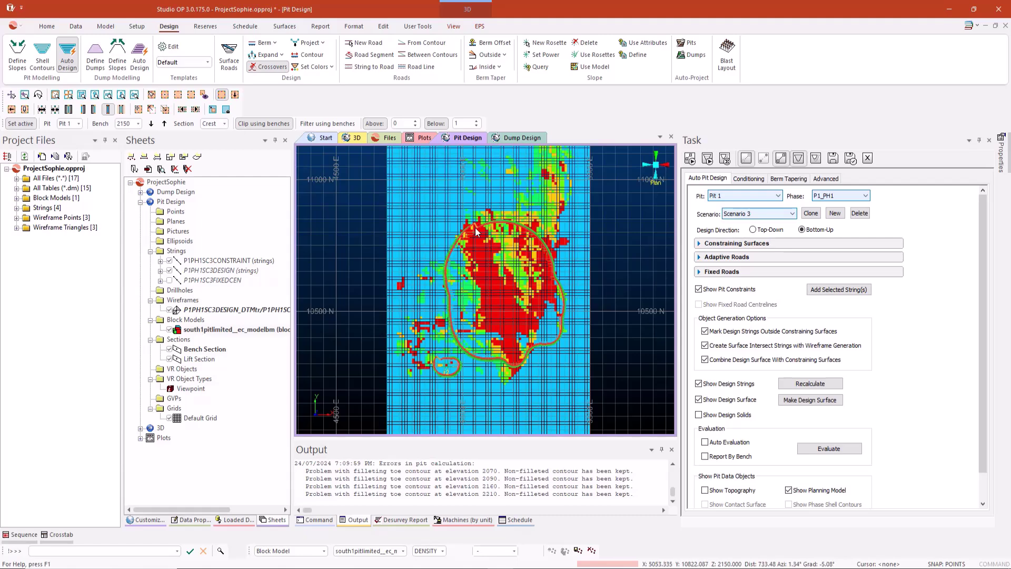
pyautogui.click(788, 491)
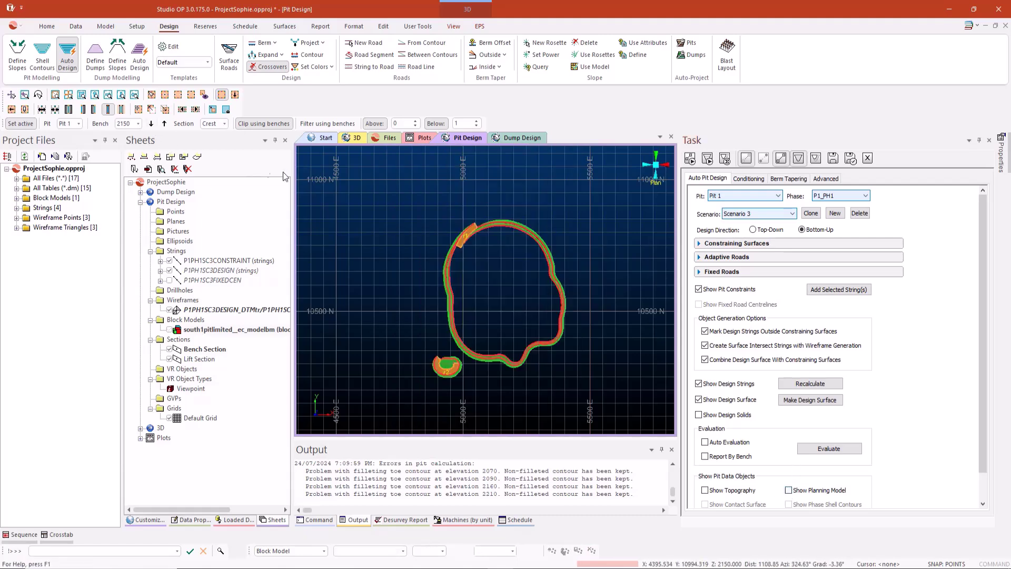
pyautogui.click(166, 124)
pyautogui.click(166, 124)
pyautogui.click(167, 125)
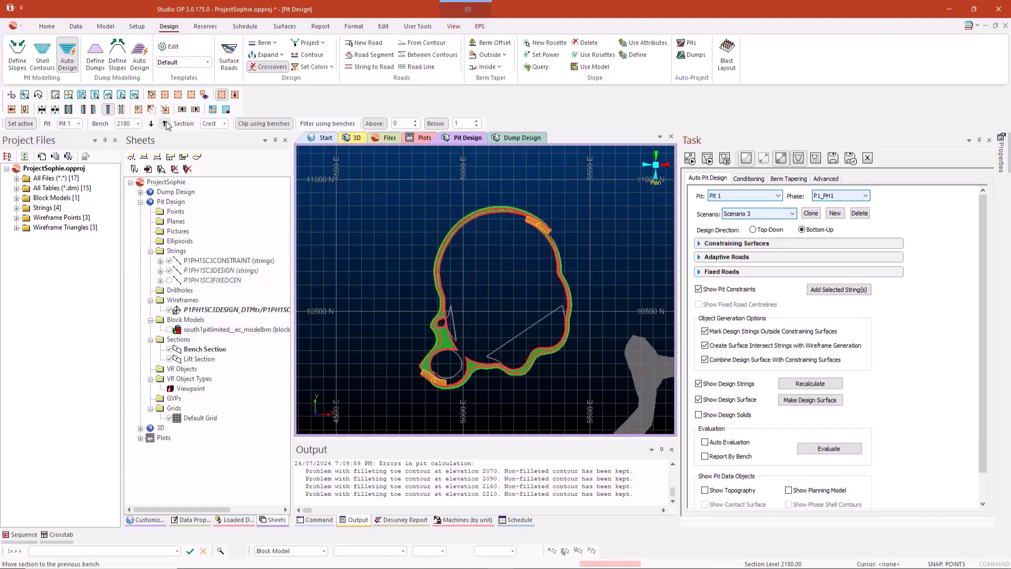
pyautogui.click(166, 124)
pyautogui.click(166, 124)
pyautogui.click(166, 125)
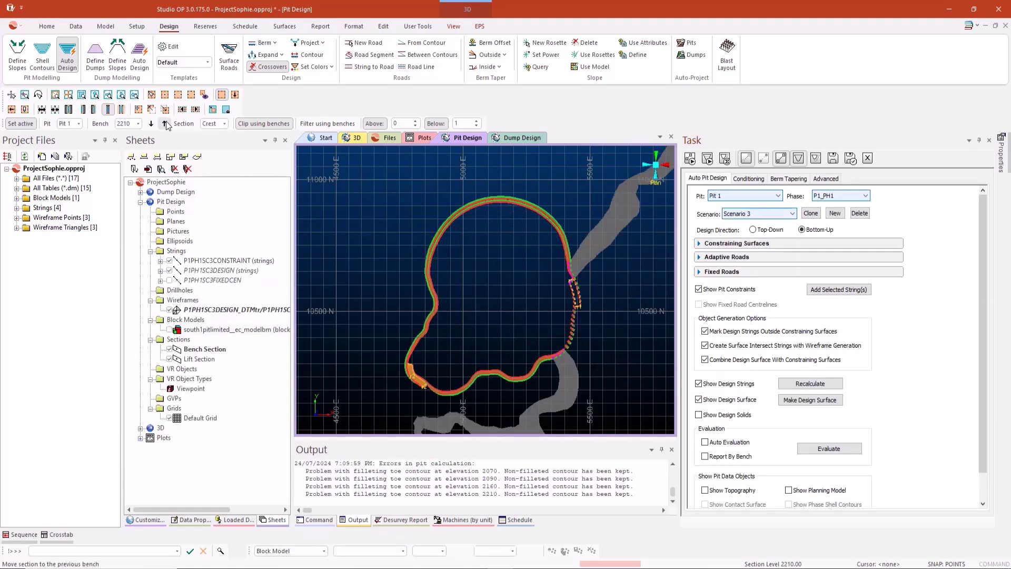
pyautogui.click(167, 125)
pyautogui.click(151, 124)
pyautogui.click(151, 124)
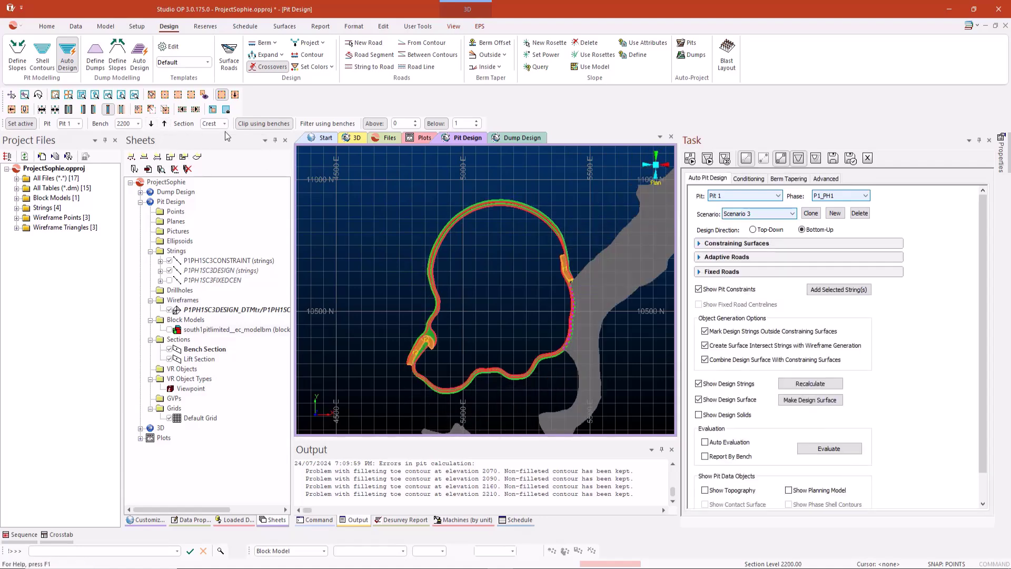
pyautogui.click(264, 124)
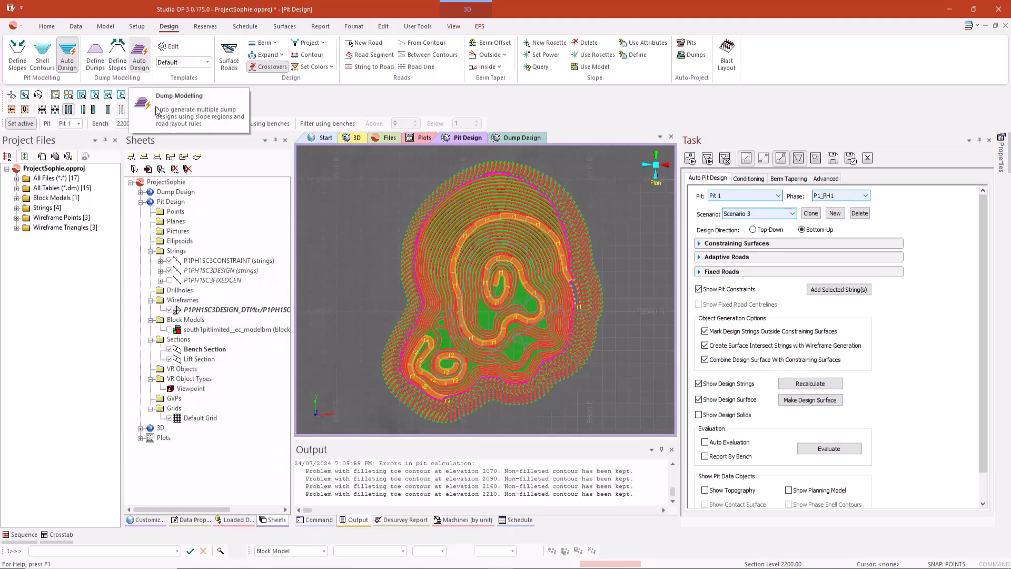
# Save the pit design changes, open Dump 1's auto dump design, and show the topography surface
pyautogui.click(139, 55)
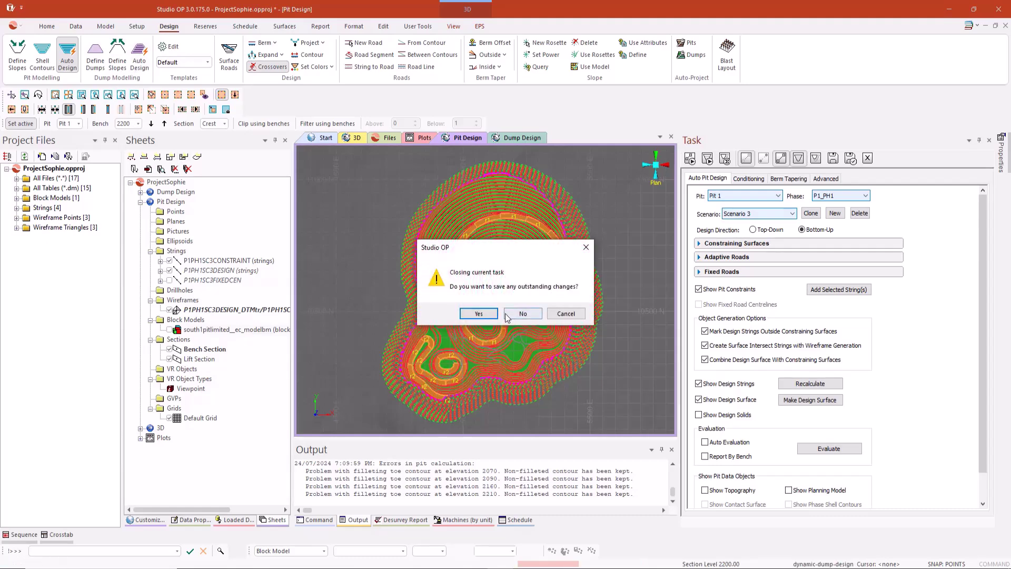
pyautogui.click(482, 315)
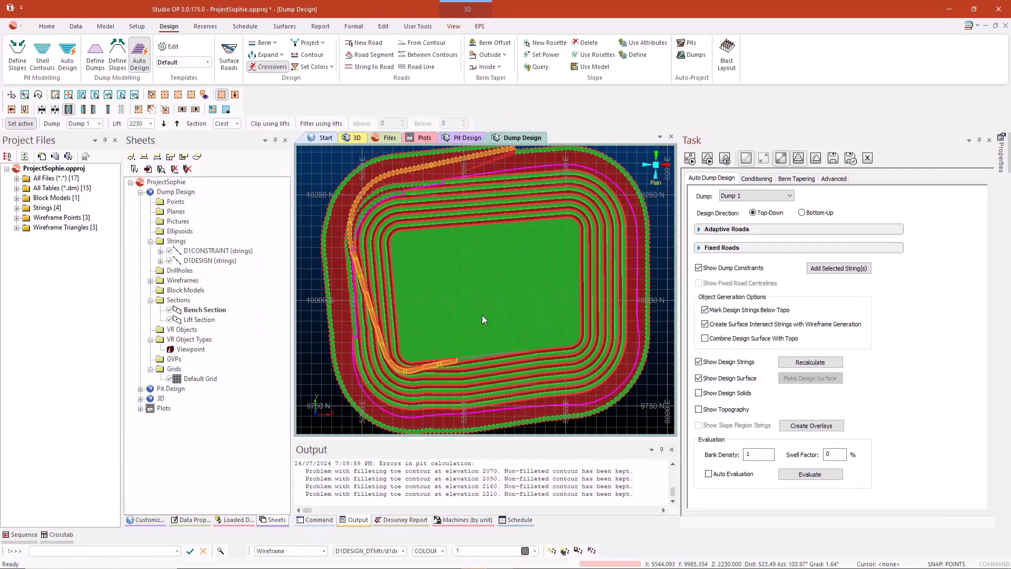
pyautogui.moveTo(512, 311); pyautogui.dragTo(416, 295)
pyautogui.click(726, 410)
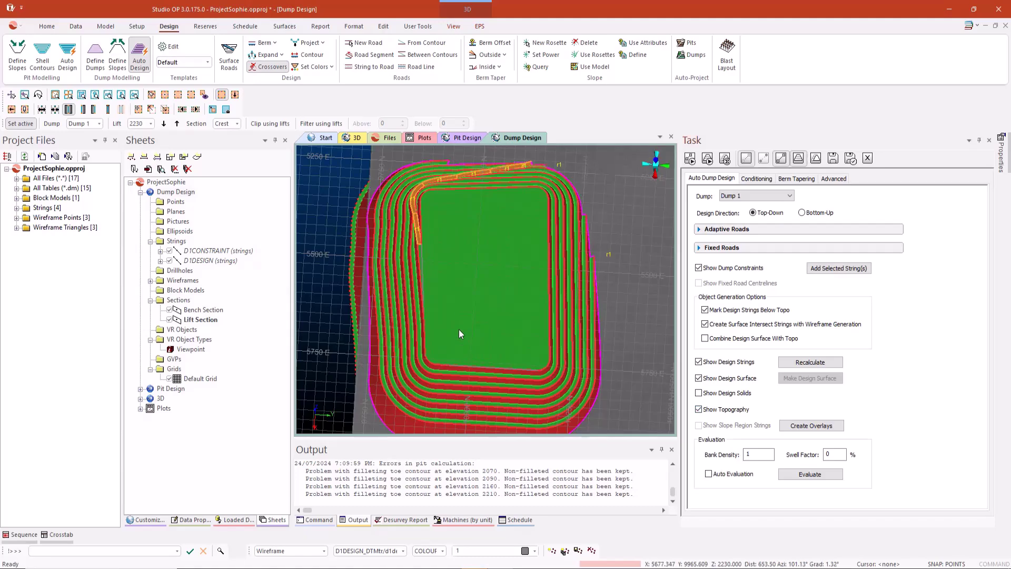
pyautogui.scroll(-6, 459, 312)
pyautogui.moveTo(459, 311); pyautogui.dragTo(472, 265)
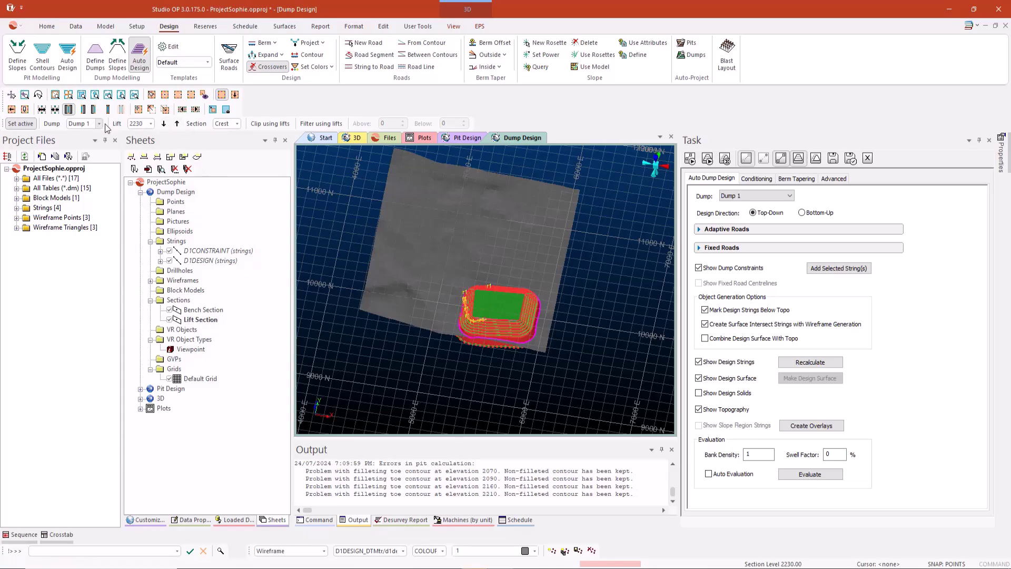
# Clip the view to the current lift and step down to lift 2200
pyautogui.click(269, 125)
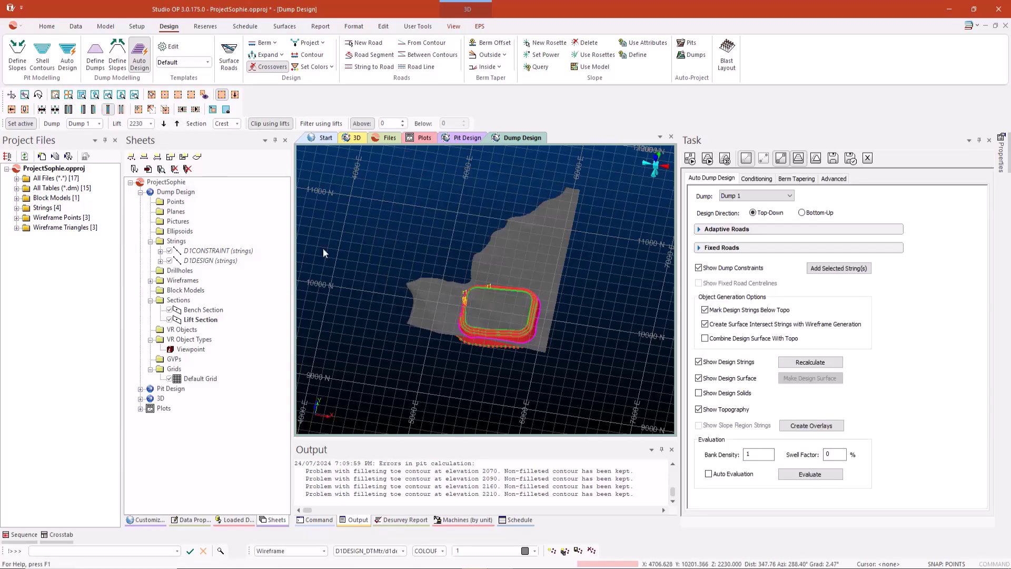
pyautogui.click(164, 123)
pyautogui.click(164, 123)
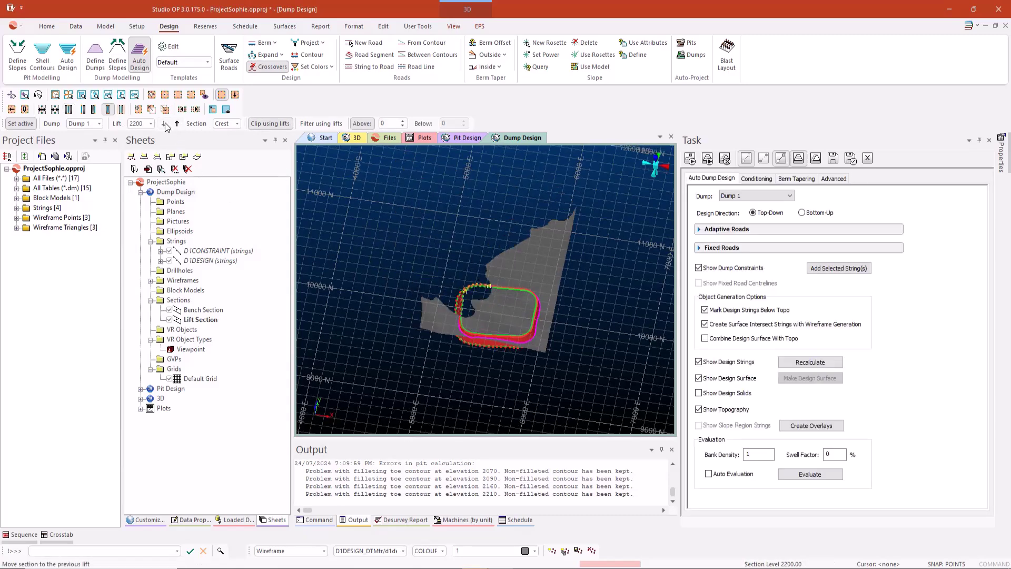
pyautogui.scroll(6, 473, 308)
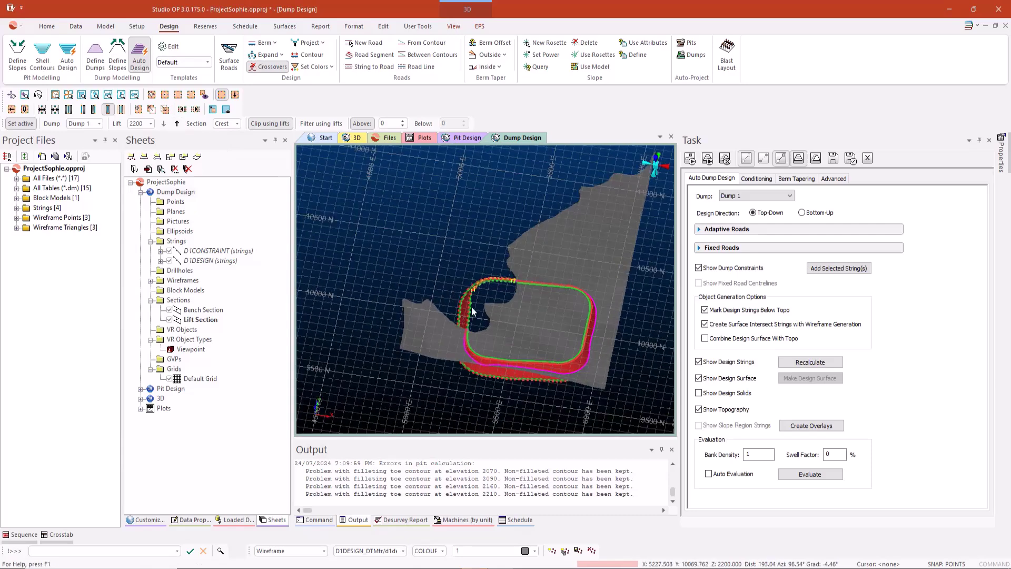
pyautogui.moveTo(507, 304); pyautogui.dragTo(320, 414)
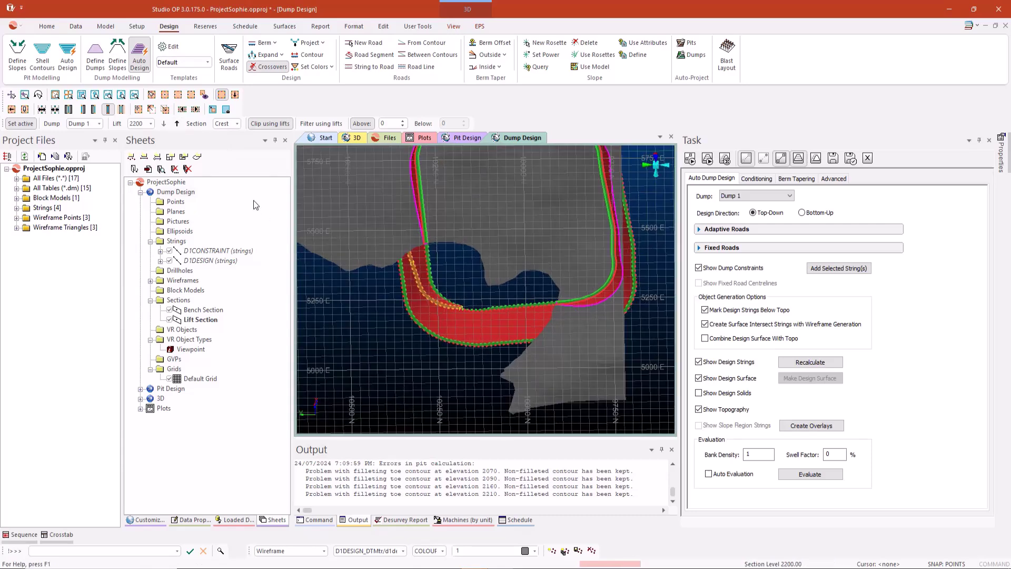
# Step the section up lift by lift from 2200 to 2290
pyautogui.click(181, 125)
pyautogui.click(181, 125)
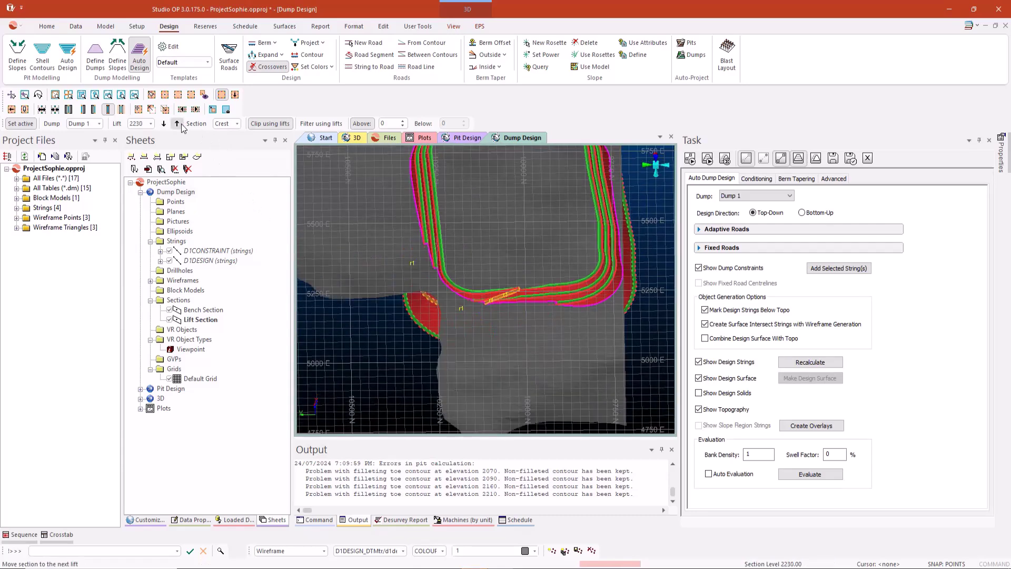
pyautogui.click(181, 125)
pyautogui.click(181, 125)
pyautogui.click(181, 124)
pyautogui.click(182, 125)
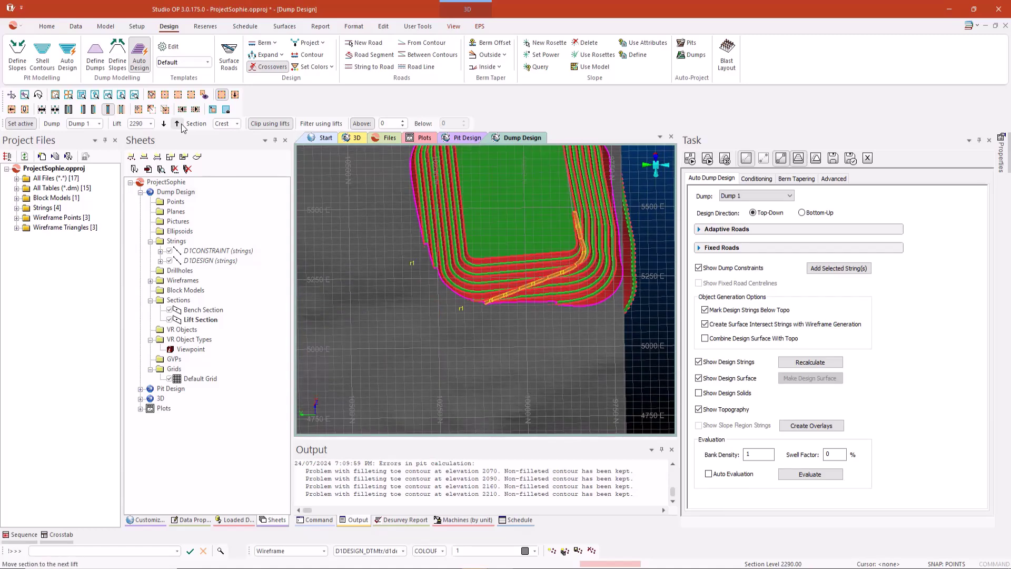
pyautogui.scroll(-3, 472, 340)
pyautogui.scroll(1, 485, 209)
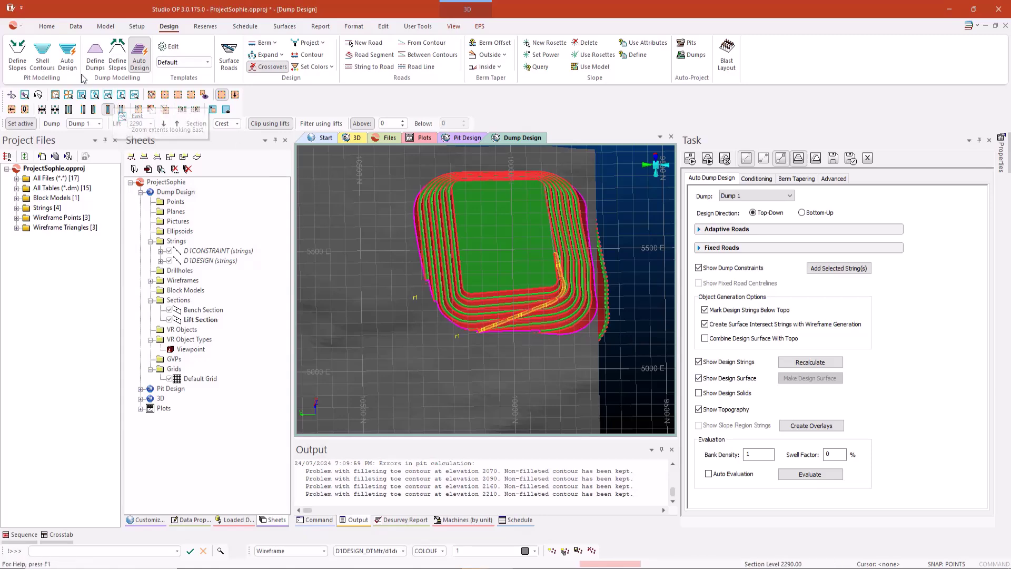
# Switch to the Pit Design sheet and review its Adaptive Roads and Fixed Roads settings
pyautogui.click(68, 58)
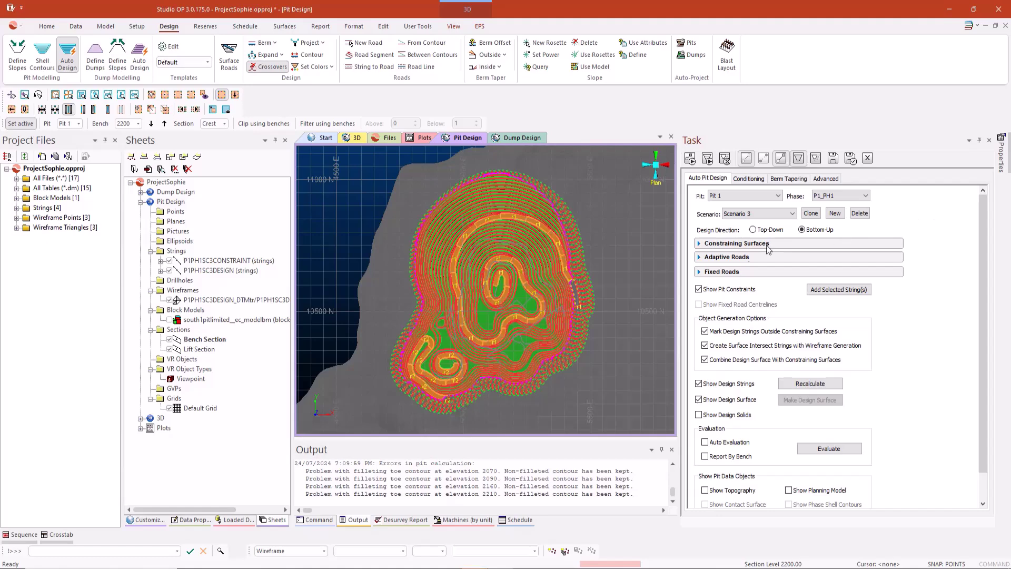
pyautogui.click(701, 258)
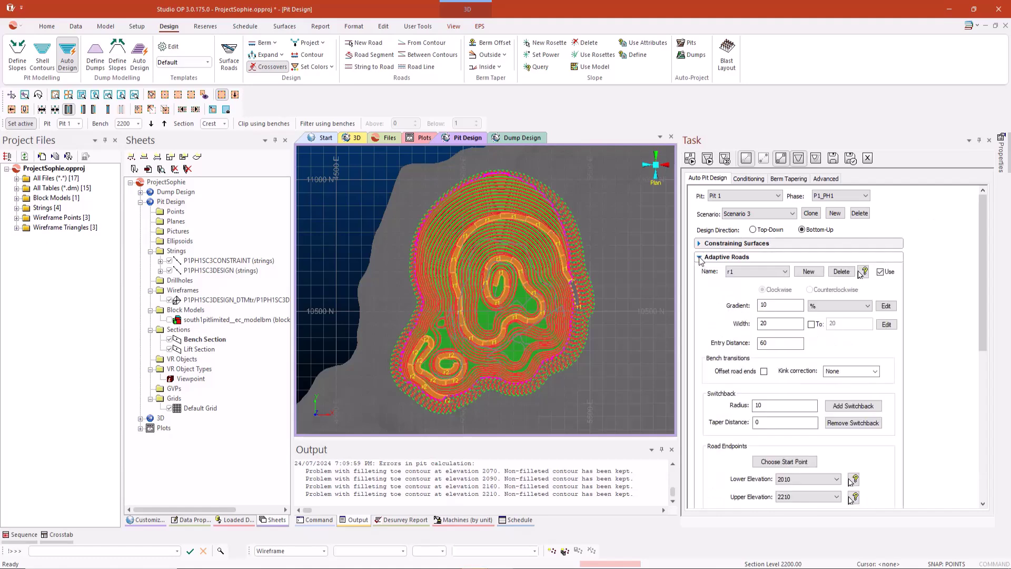
pyautogui.click(700, 258)
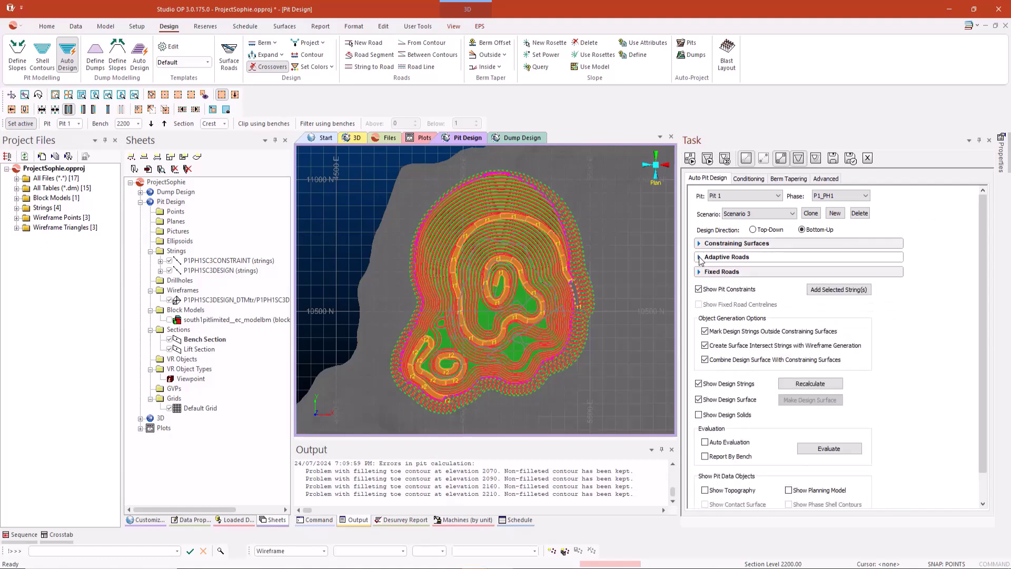
pyautogui.click(700, 277)
pyautogui.click(700, 277)
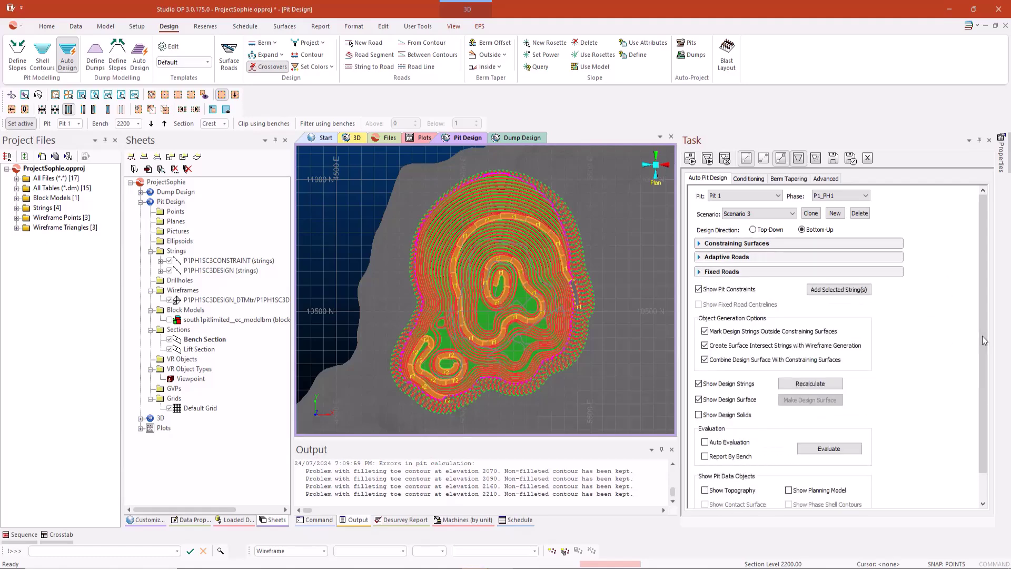
pyautogui.moveTo(983, 334); pyautogui.dragTo(980, 301)
pyautogui.click(689, 159)
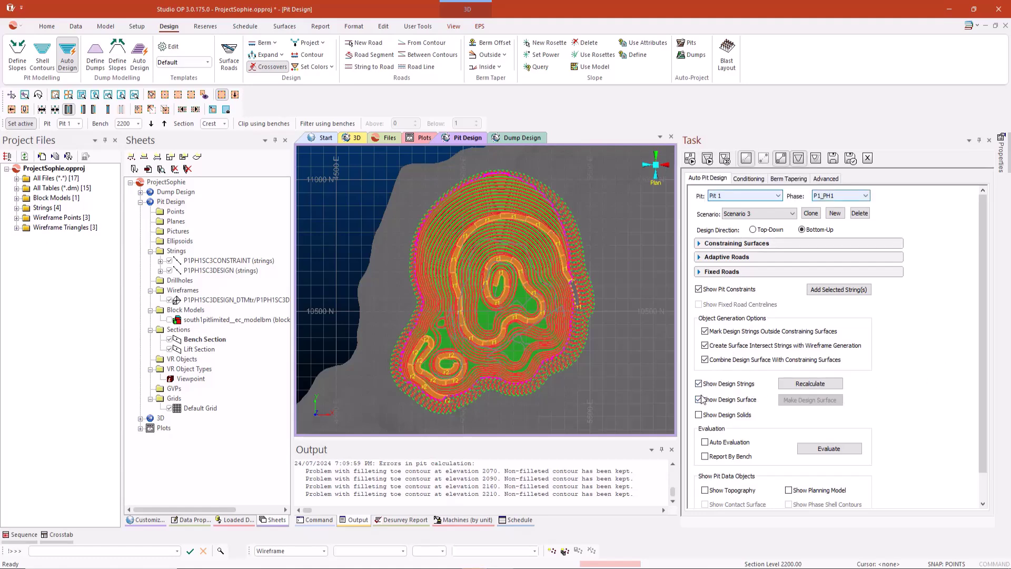
pyautogui.click(788, 490)
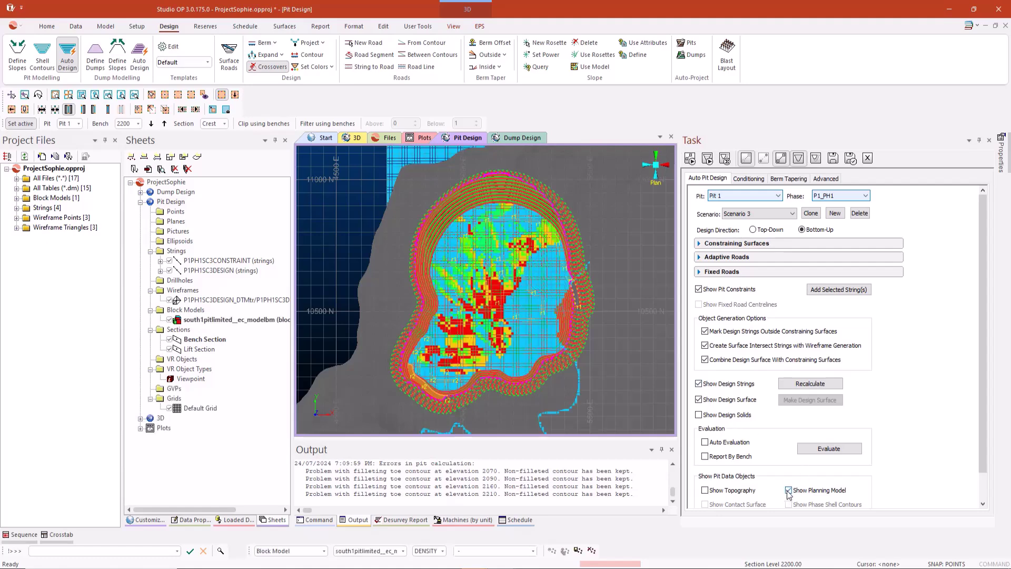
pyautogui.click(788, 490)
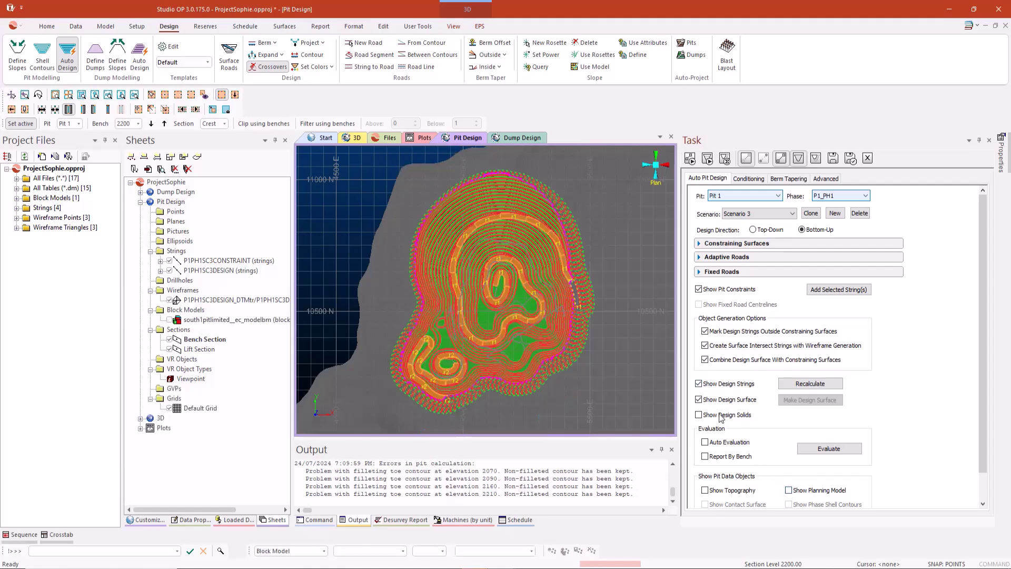
pyautogui.click(700, 399)
pyautogui.click(699, 399)
pyautogui.click(699, 383)
pyautogui.click(699, 384)
pyautogui.click(742, 219)
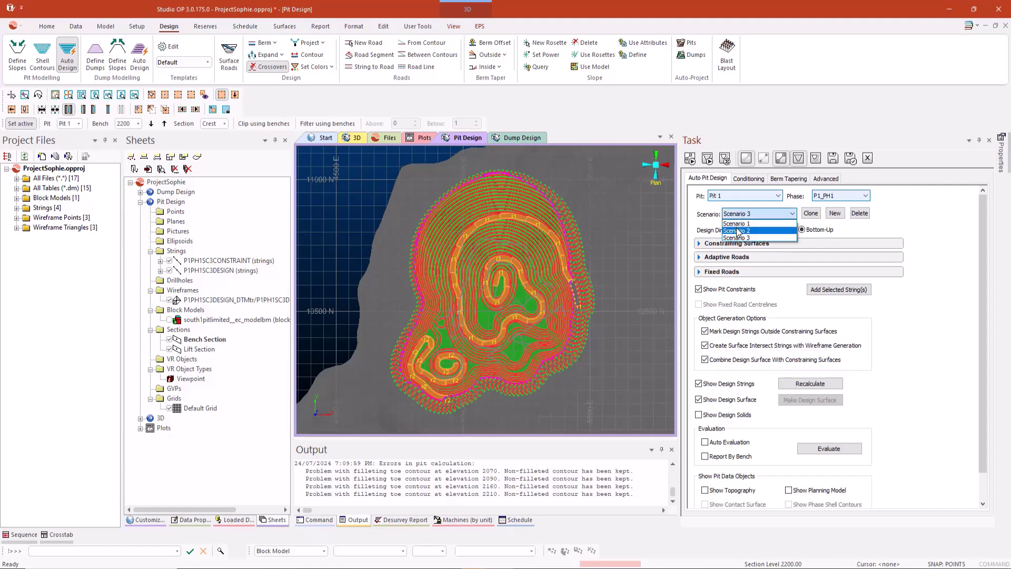
pyautogui.click(738, 231)
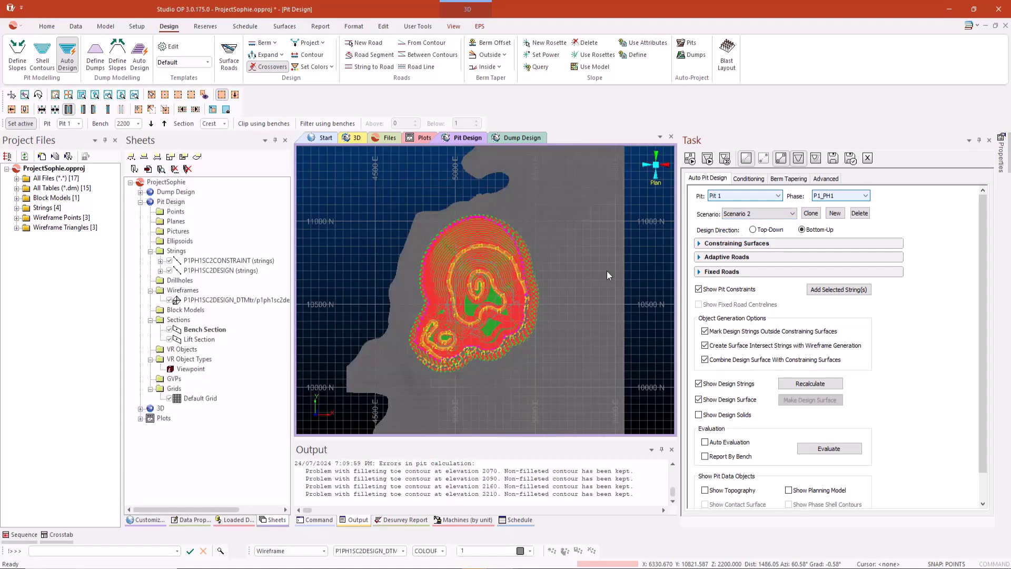
pyautogui.scroll(2, 490, 315)
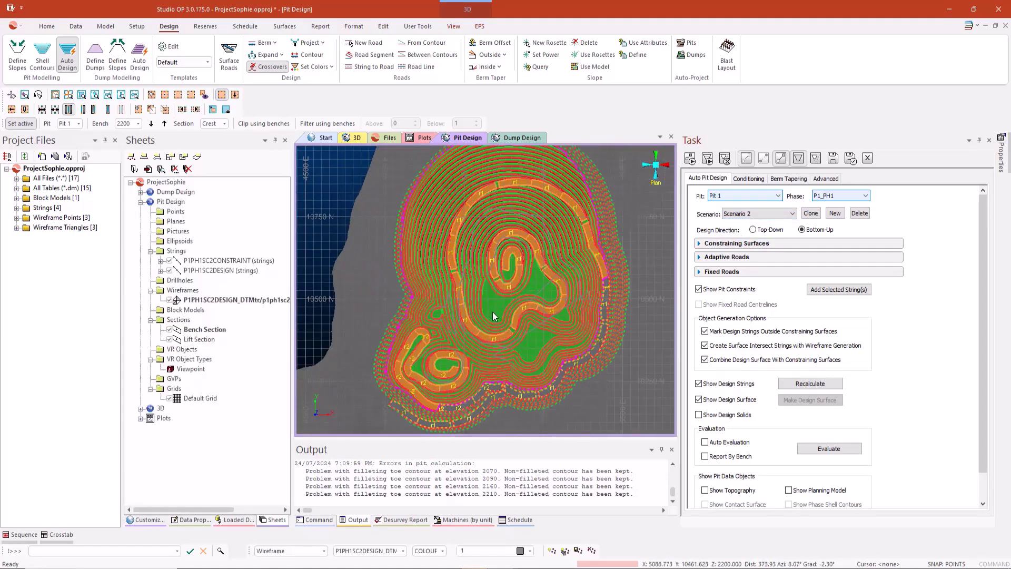
pyautogui.scroll(-3, 494, 315)
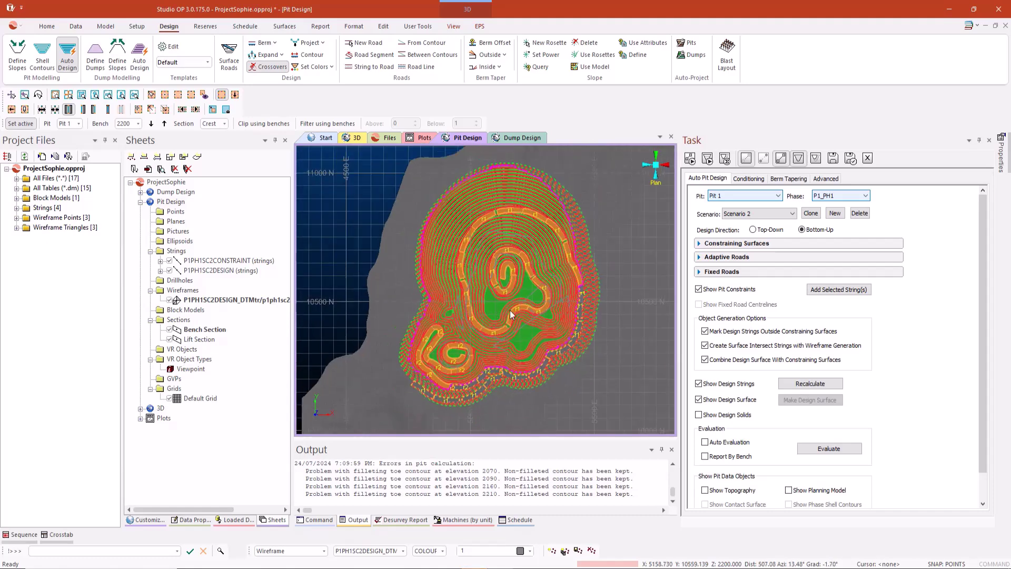
pyautogui.scroll(-1, 511, 315)
pyautogui.click(785, 215)
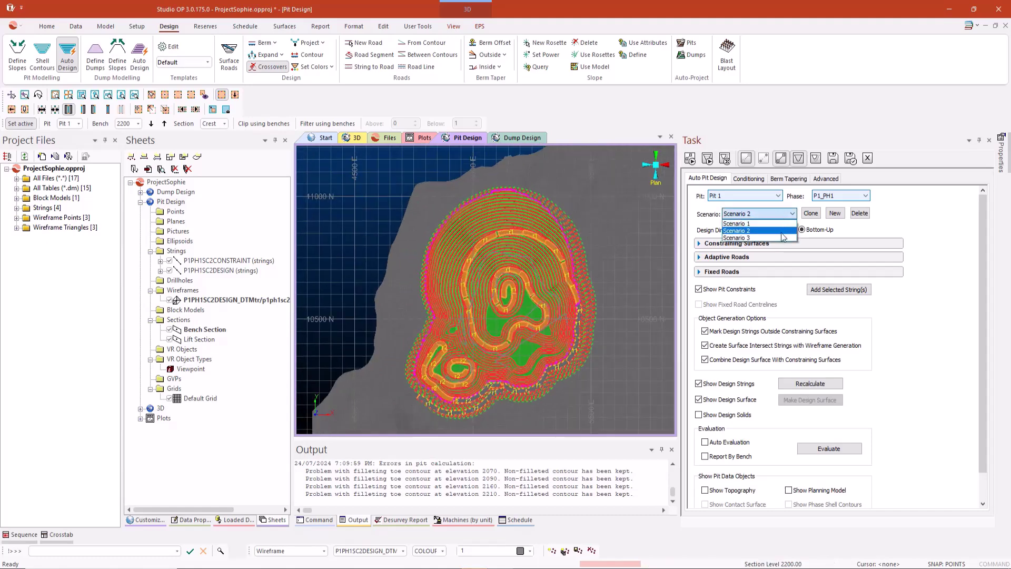
pyautogui.click(782, 237)
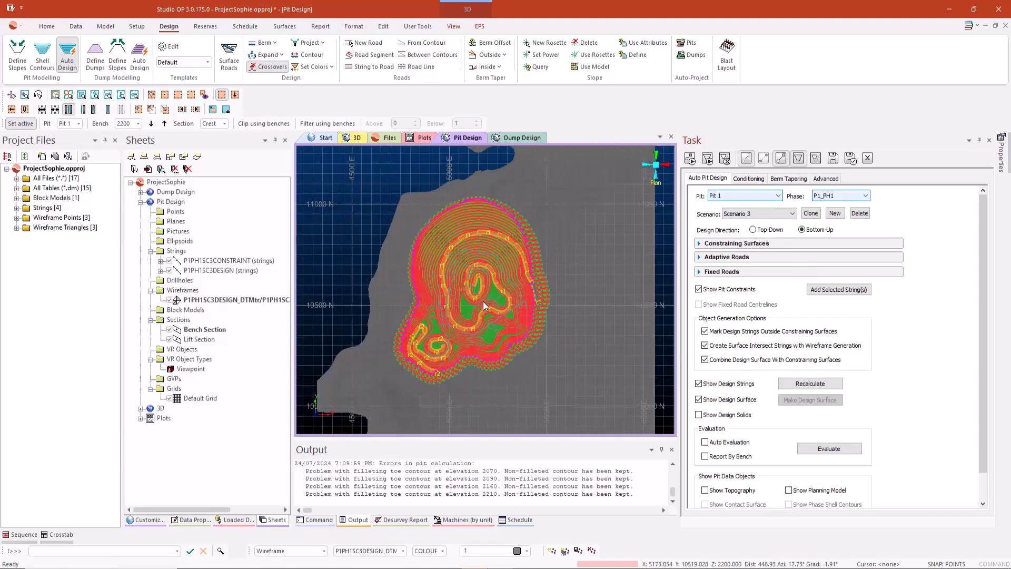
pyautogui.scroll(2, 482, 301)
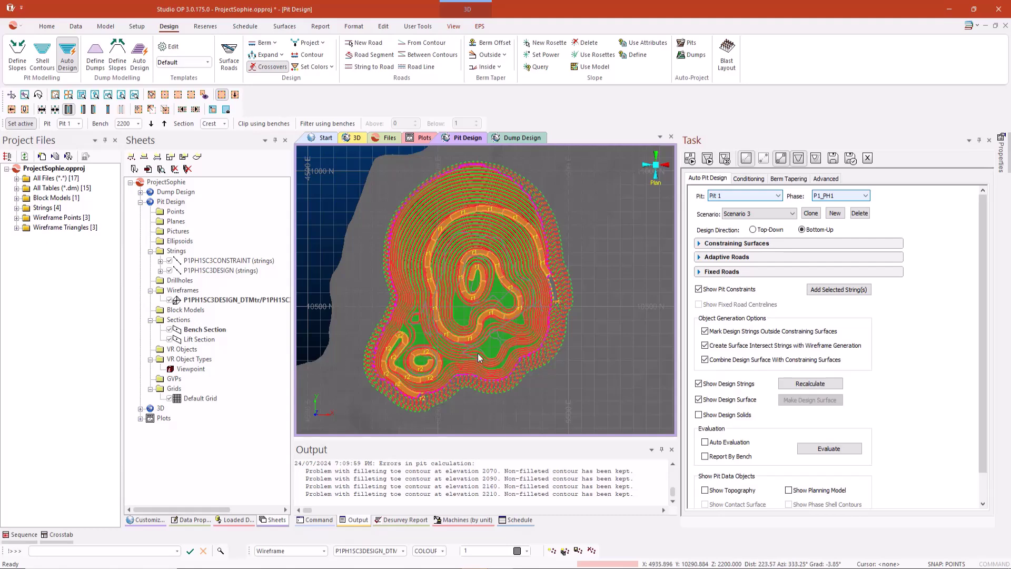
pyautogui.click(760, 214)
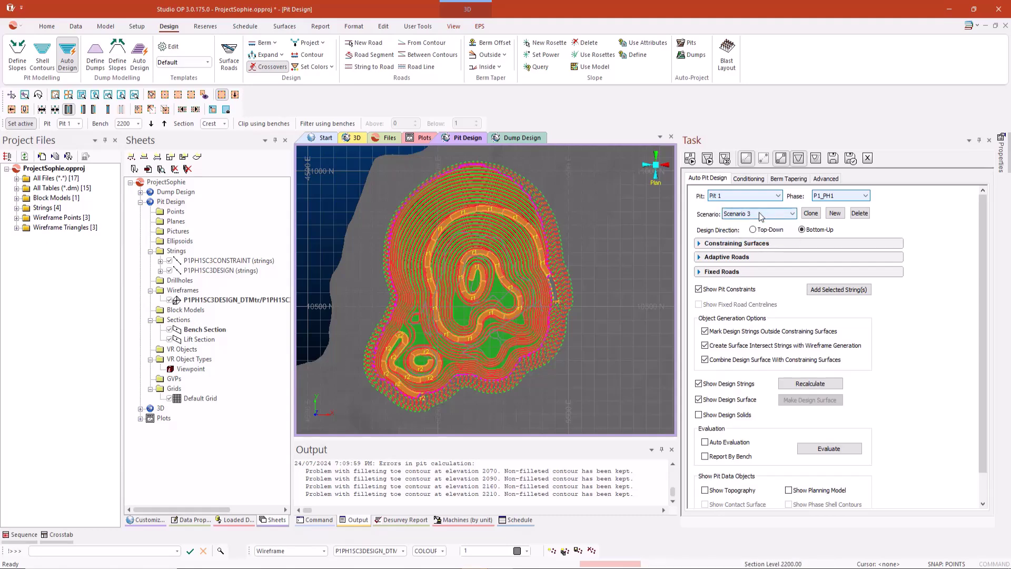
pyautogui.click(750, 224)
pyautogui.scroll(2, 476, 305)
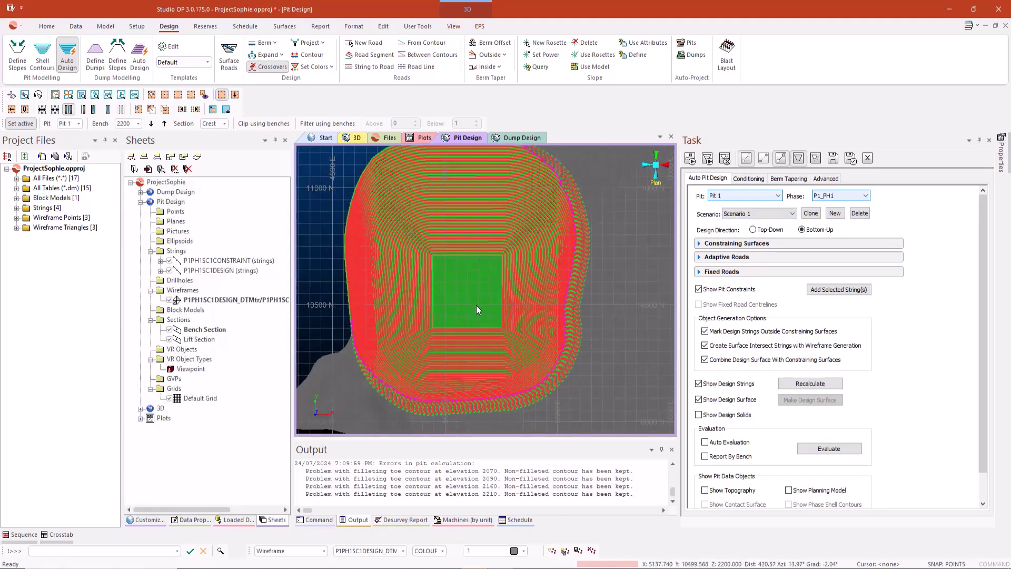
pyautogui.click(766, 214)
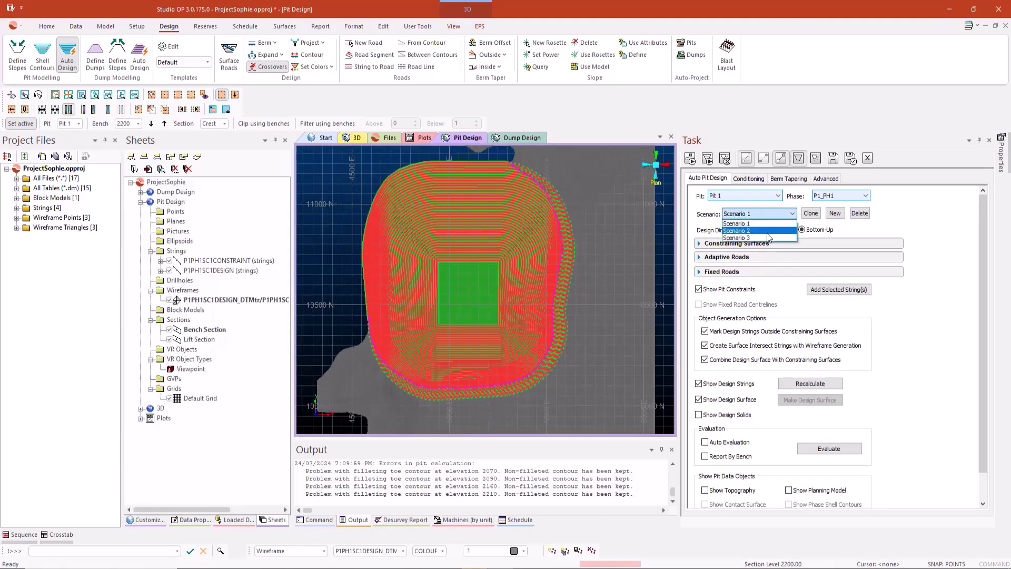
pyautogui.click(768, 234)
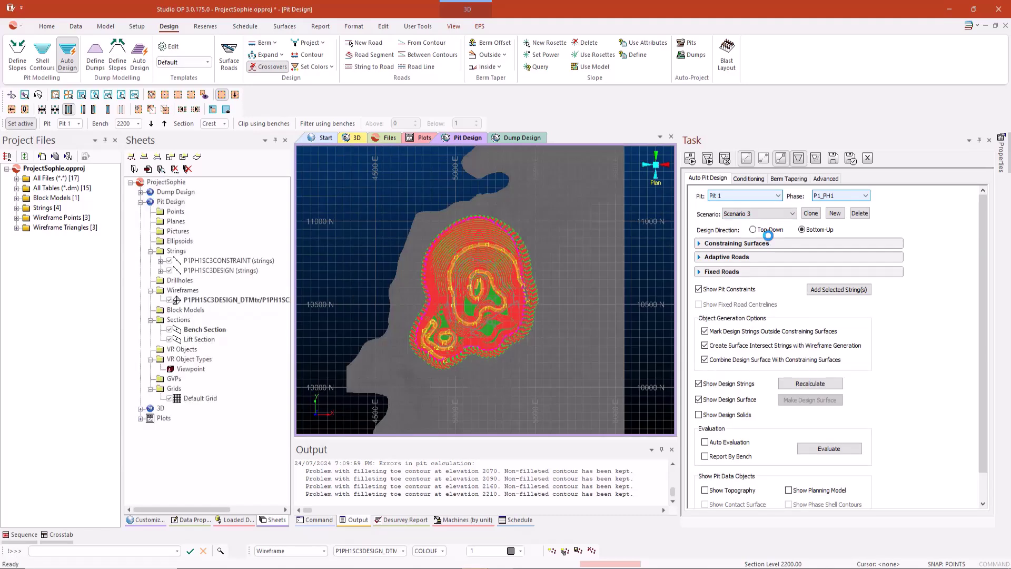
# Give every second bench from 2340 to 1820 a 0.3 Max. Slope Change and rerun the pit
pyautogui.click(758, 179)
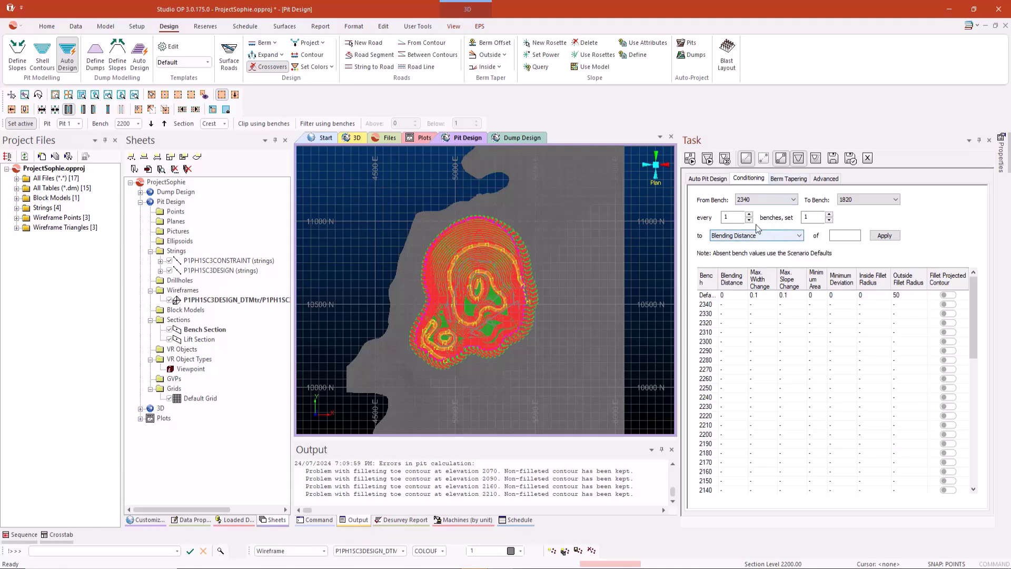
pyautogui.click(737, 215)
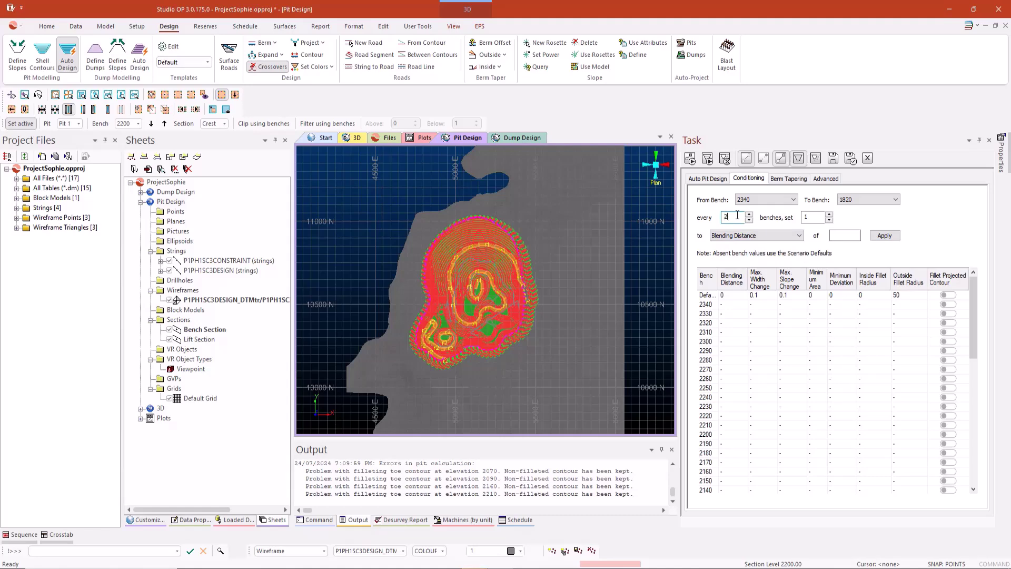
pyautogui.click(840, 235)
pyautogui.click(797, 235)
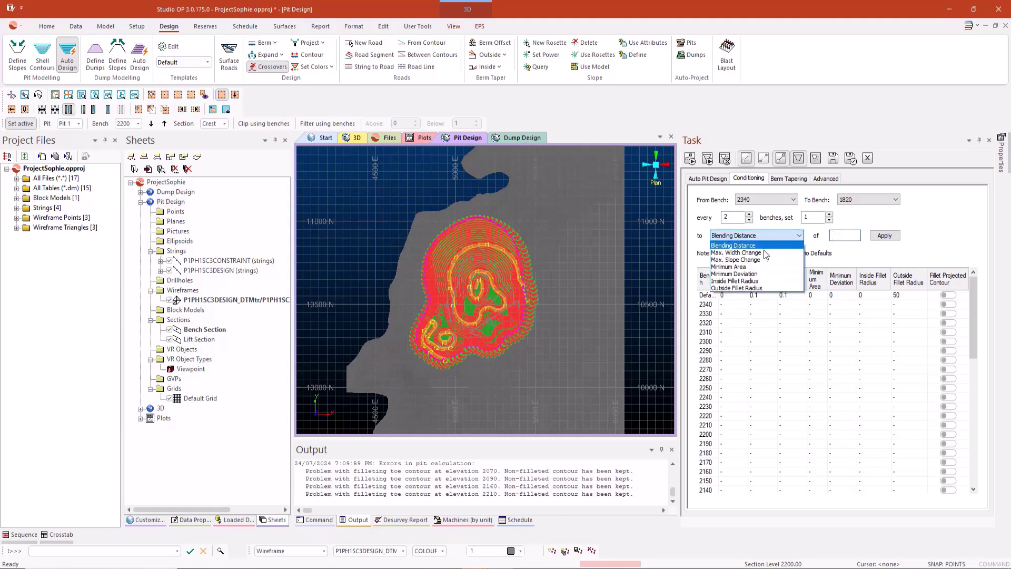
pyautogui.click(764, 260)
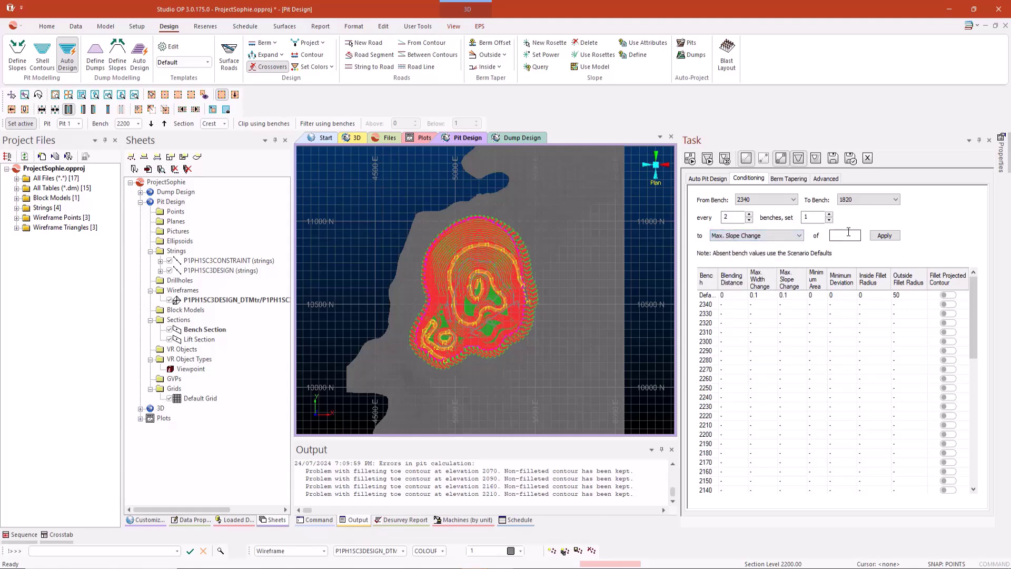
pyautogui.click(884, 235)
pyautogui.click(708, 163)
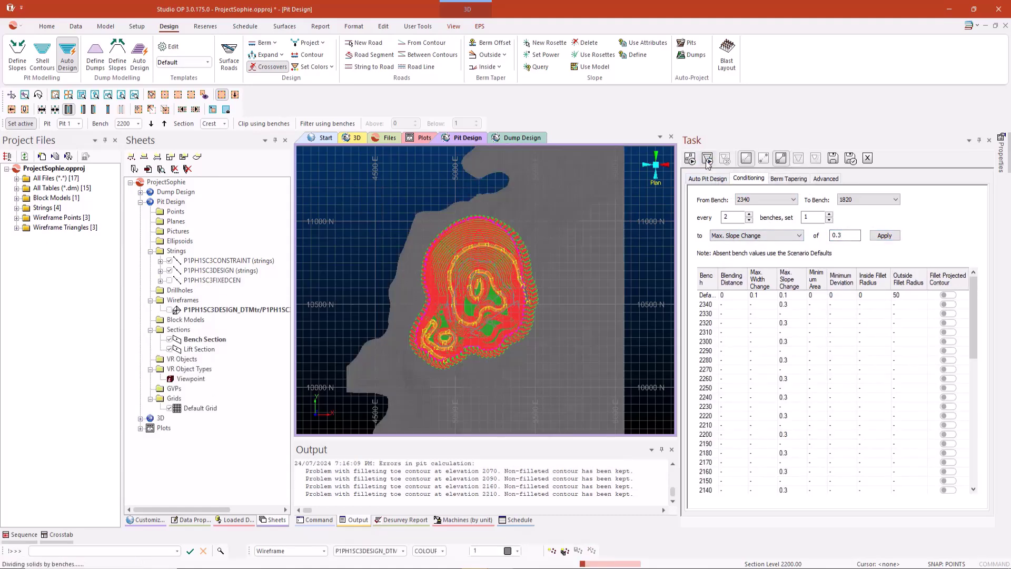
pyautogui.scroll(5, 461, 313)
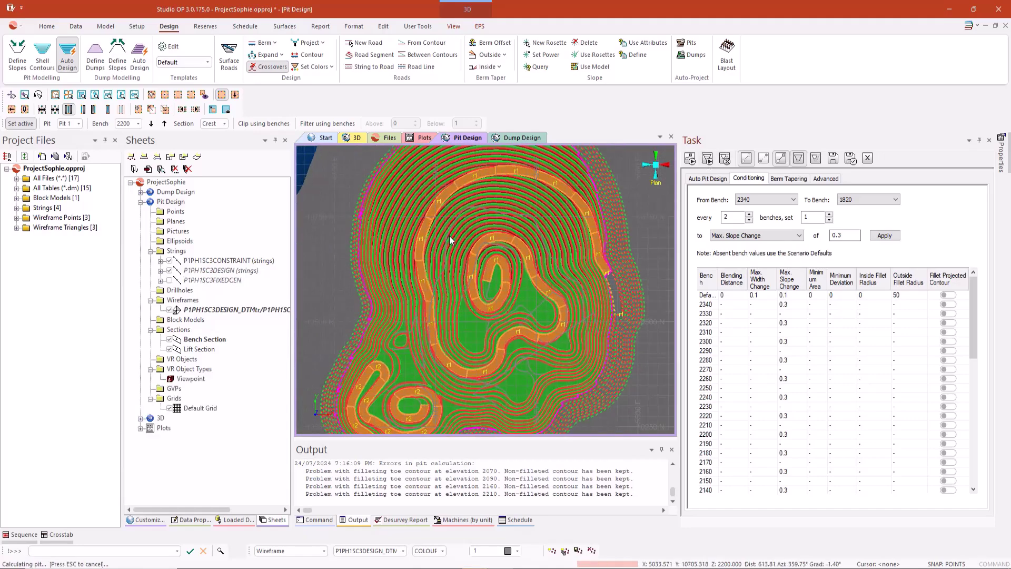
pyautogui.scroll(2, 450, 235)
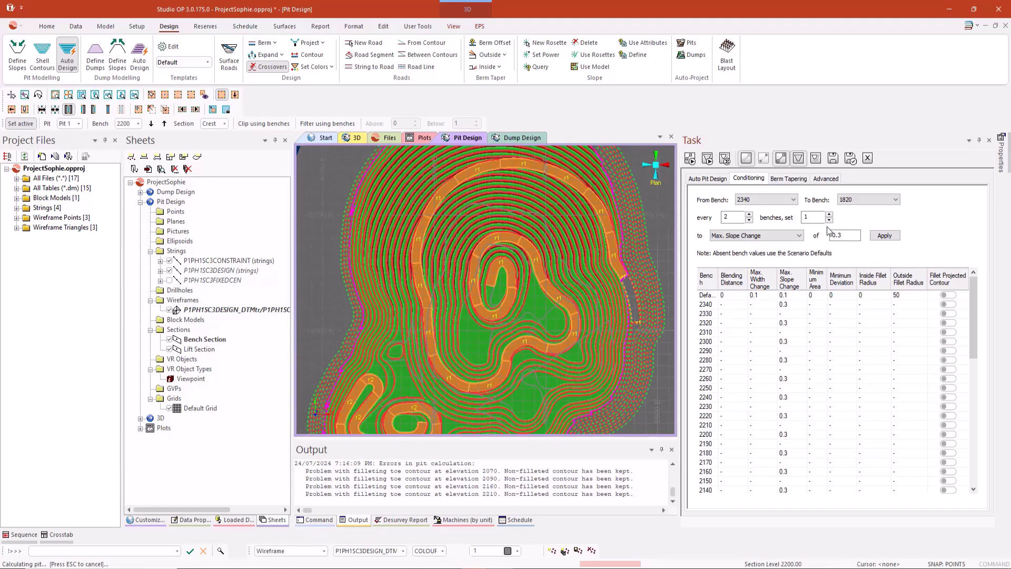
# Give road r1 an Inside Taper Distance of 150 on every second bench from 2340
pyautogui.click(790, 179)
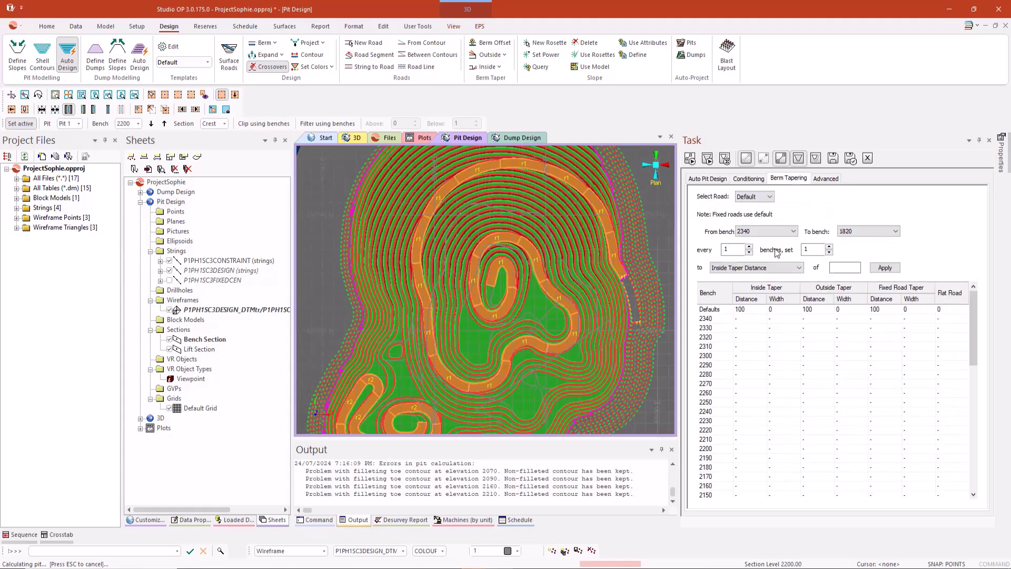
pyautogui.click(748, 198)
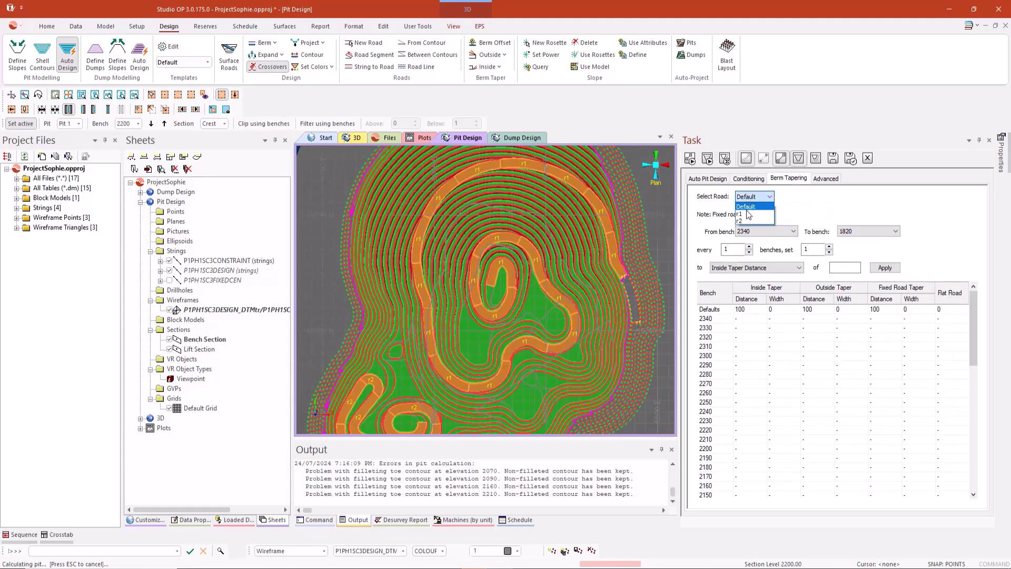
pyautogui.click(747, 214)
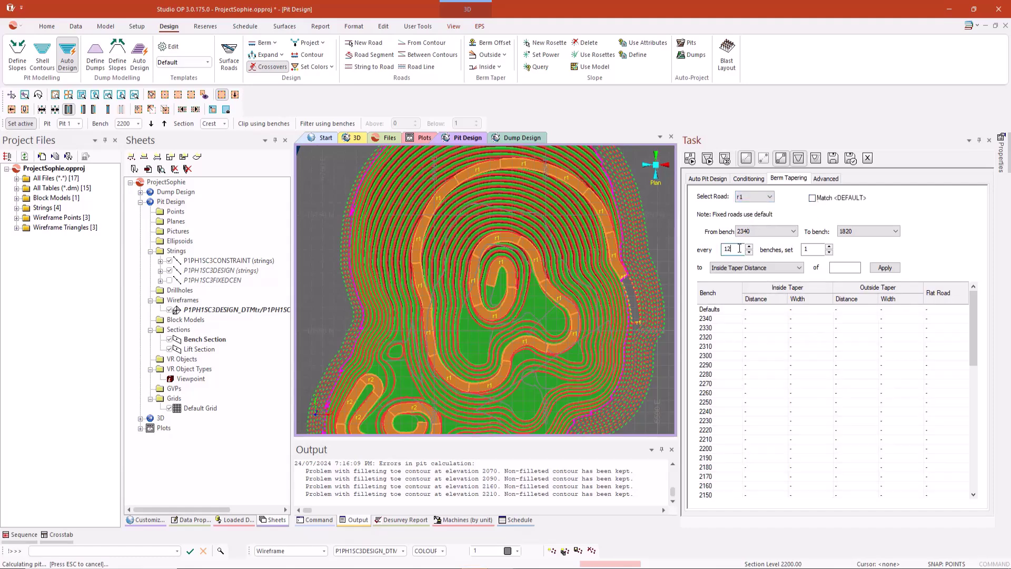
pyautogui.click(740, 248)
pyautogui.write('2')
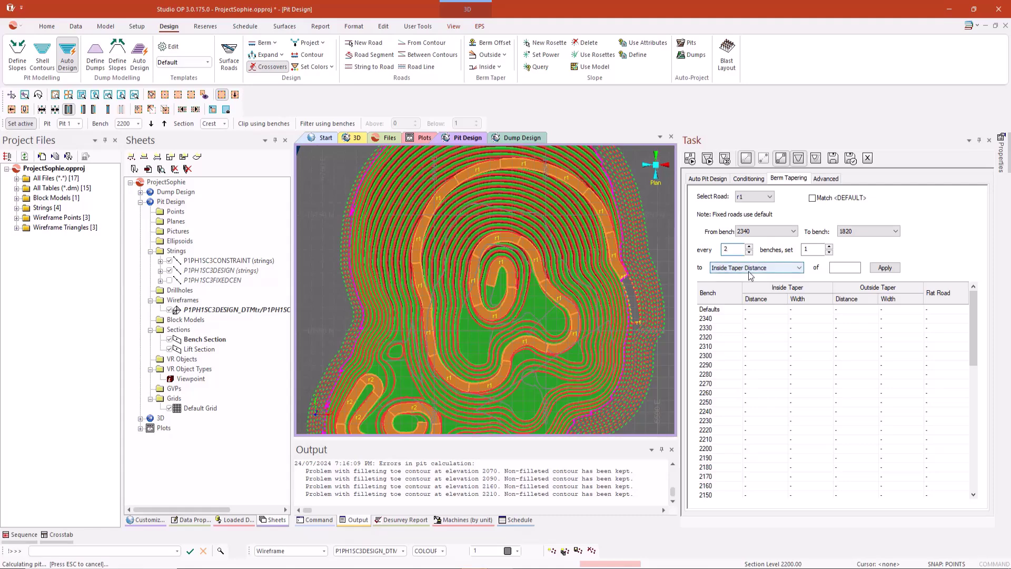
pyautogui.click(846, 267)
pyautogui.click(881, 268)
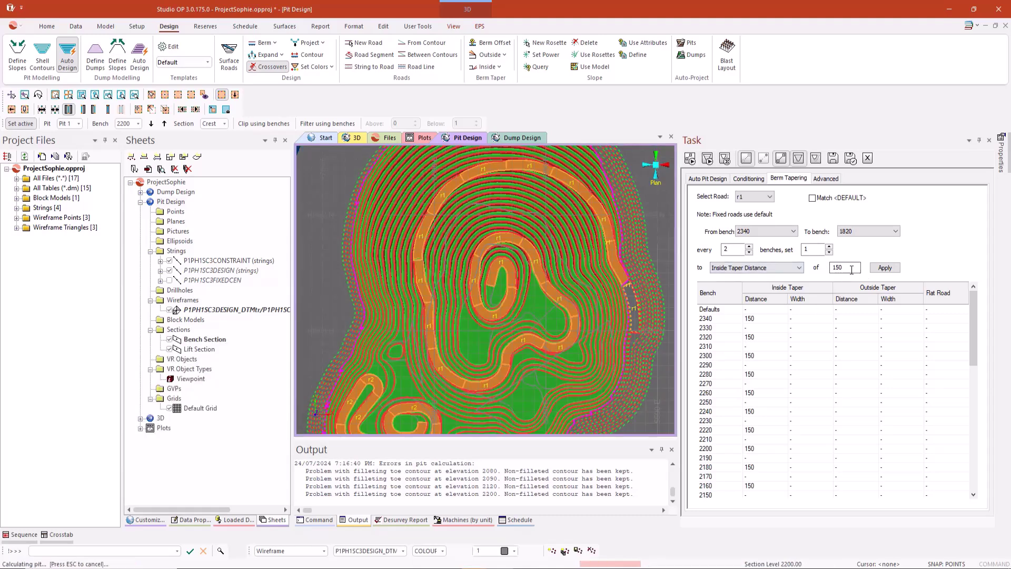
# Set road r1's berm tapering to match the Default road
pyautogui.click(813, 198)
pyautogui.click(771, 197)
pyautogui.click(750, 206)
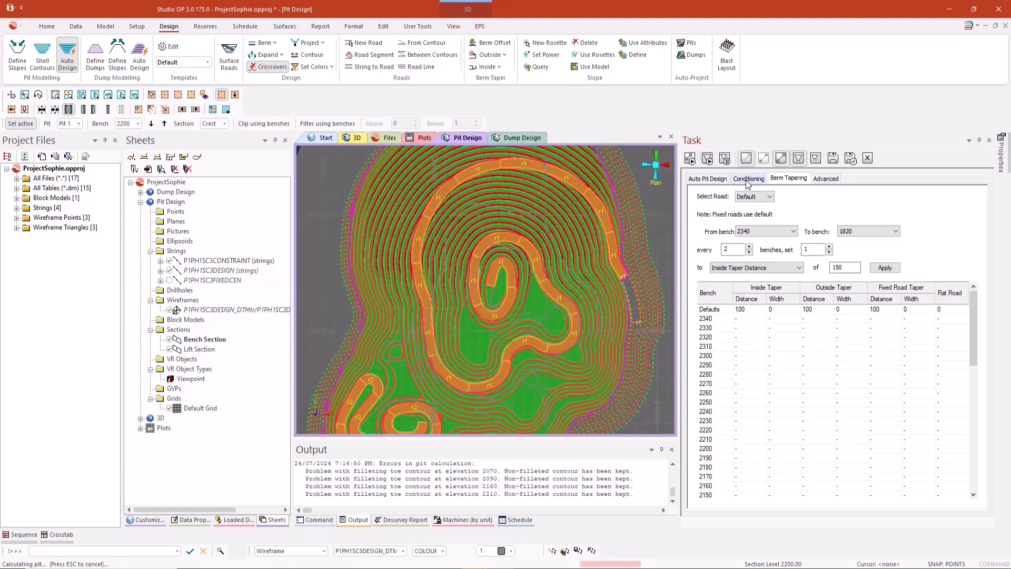
# Replace the 0.3 Max. Slope Change on alternate benches with '-' and apply
pyautogui.click(748, 179)
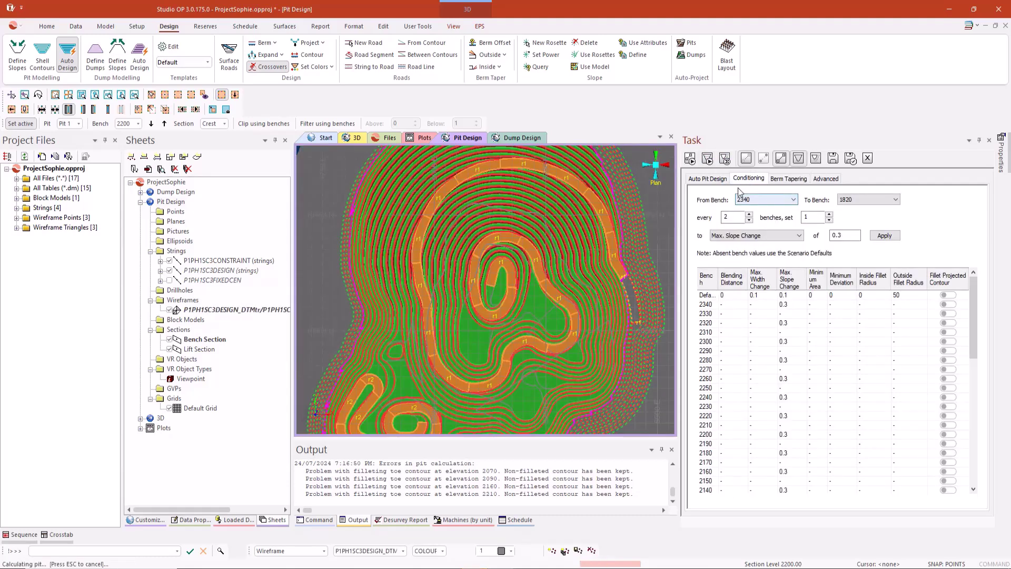
pyautogui.click(845, 234)
pyautogui.doubleClick(845, 235)
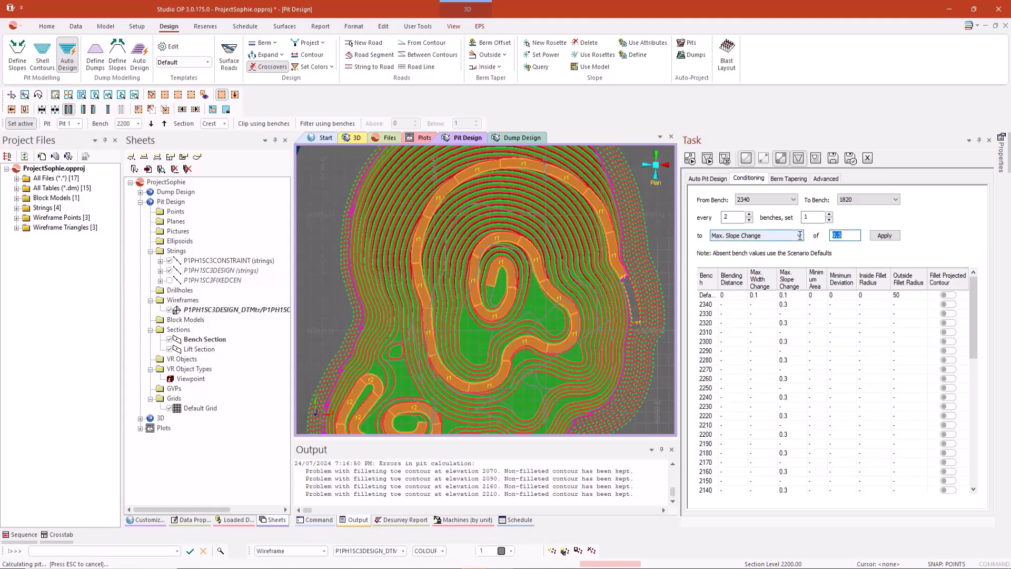
pyautogui.write('-')
pyautogui.click(881, 236)
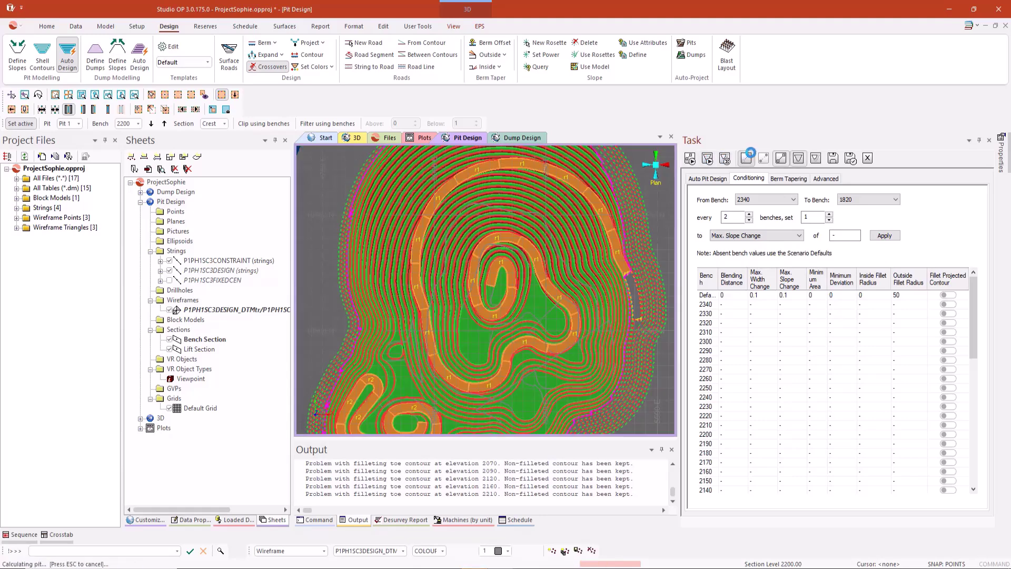
# Show the Advanced settings: Road Gradient Side Steepest (Default) and 100 max iterations
pyautogui.click(823, 179)
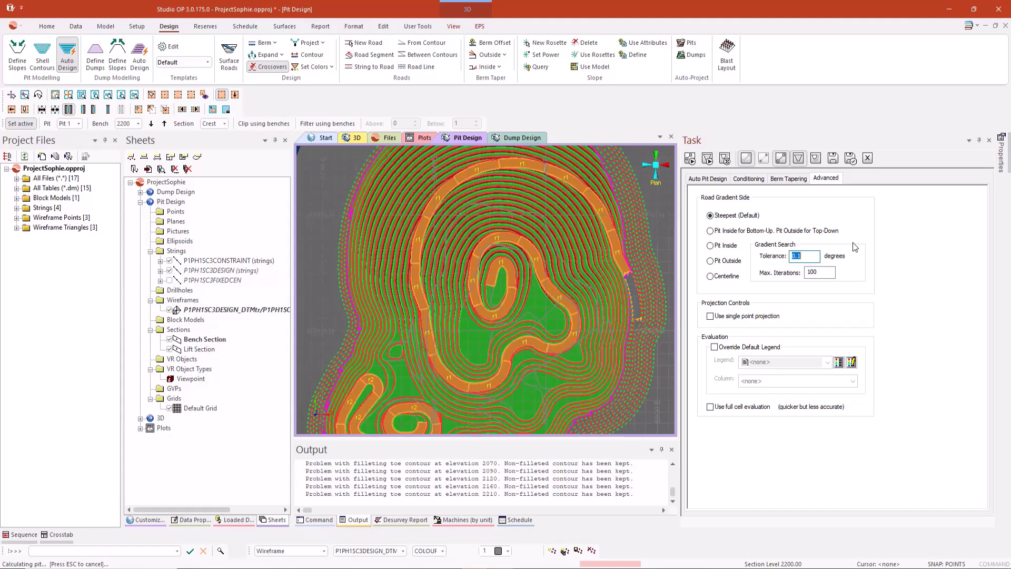
# Show road r1's adaptive road settings, checking the Advanced settings along the way
pyautogui.click(711, 179)
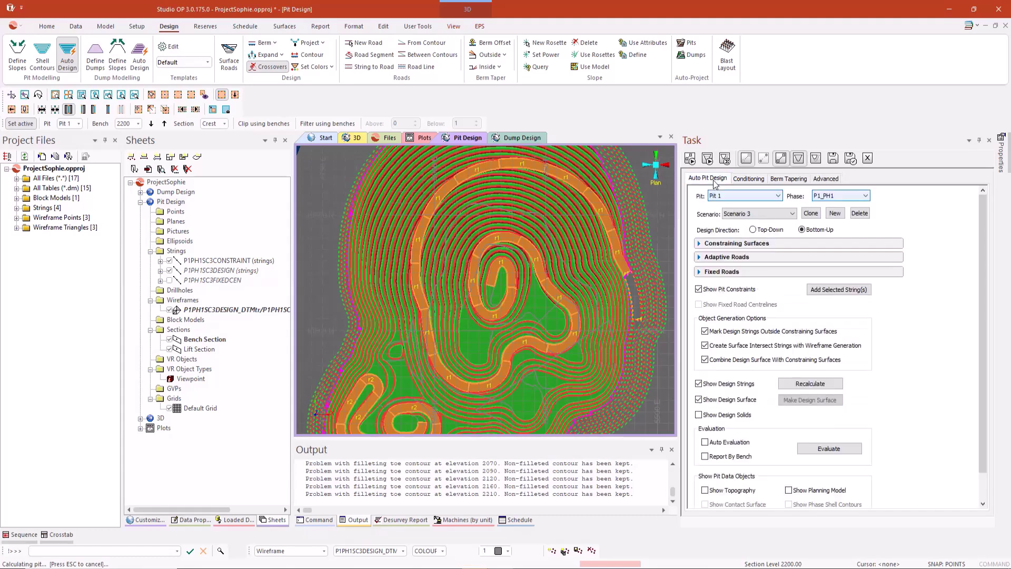
pyautogui.click(736, 257)
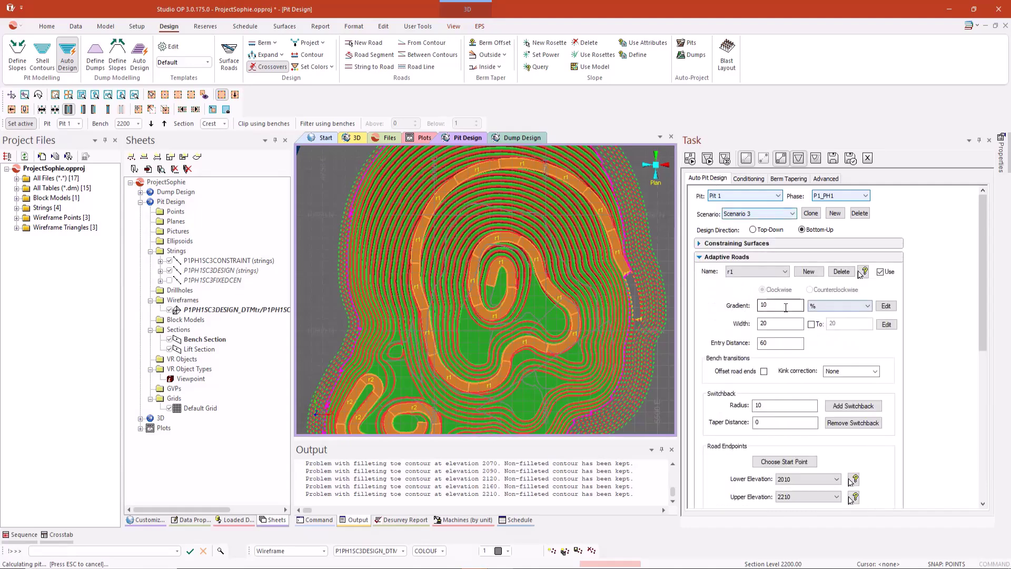
pyautogui.click(825, 179)
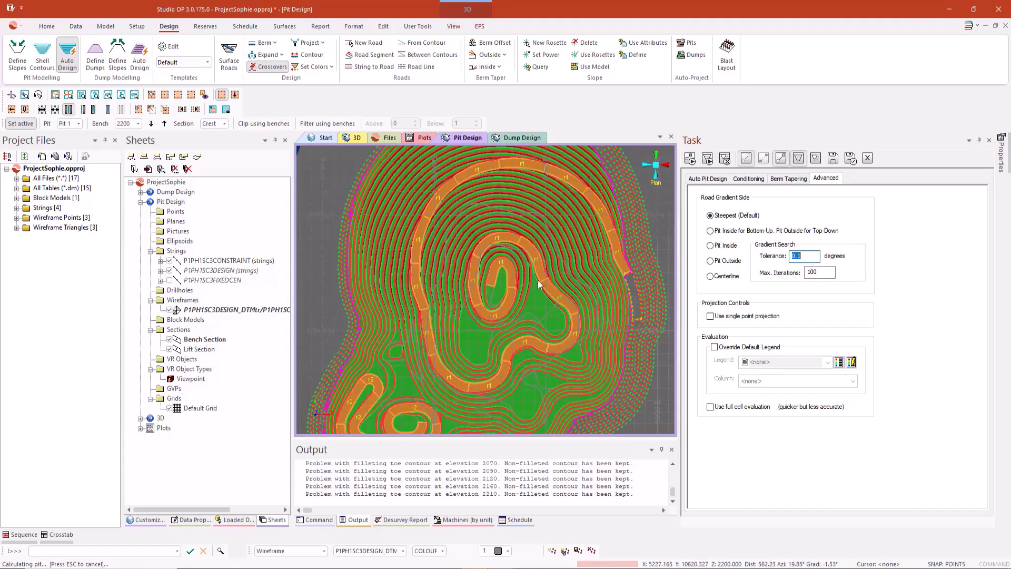
pyautogui.click(712, 177)
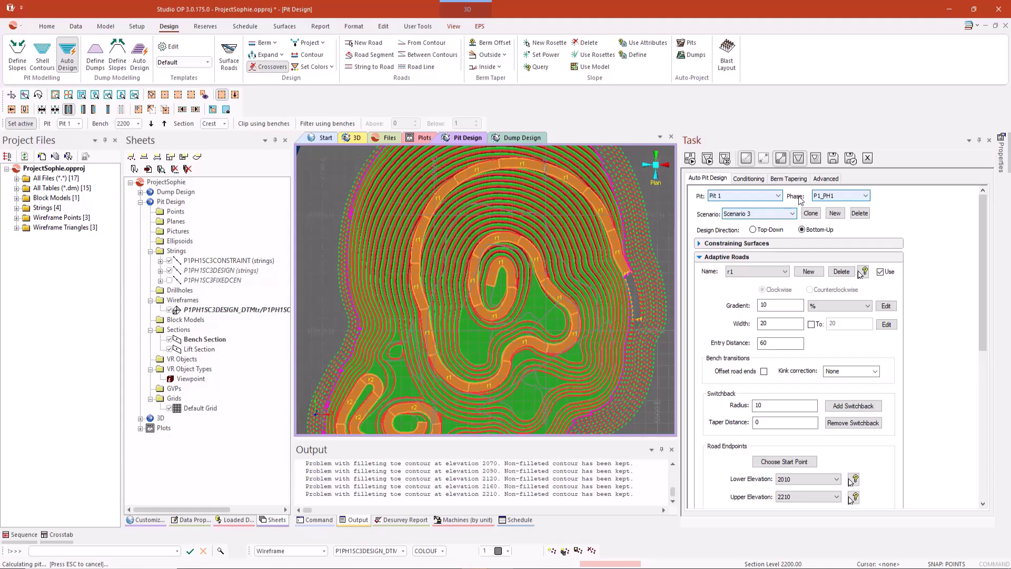
pyautogui.scroll(-3, 927, 285)
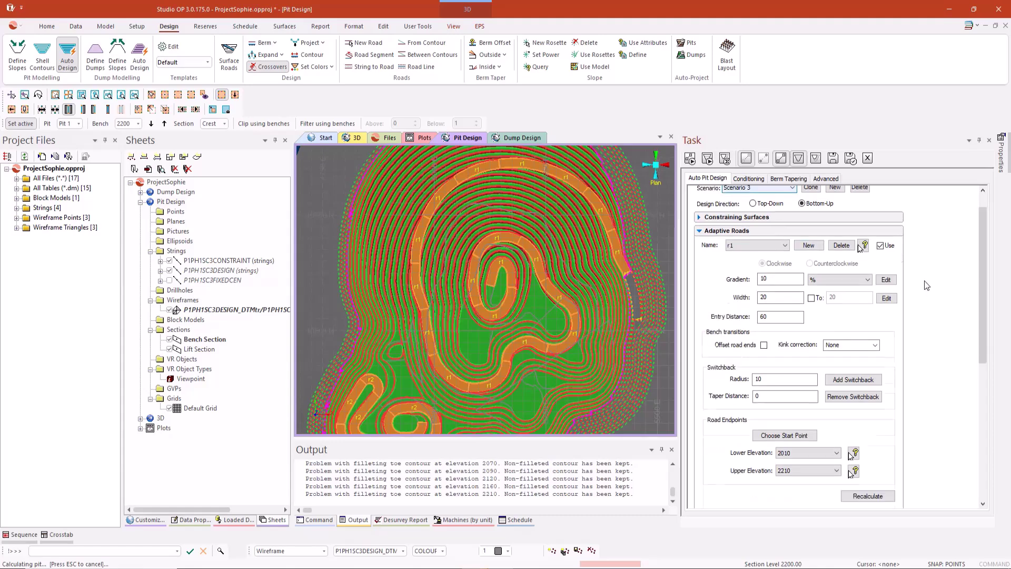
pyautogui.scroll(3, 927, 286)
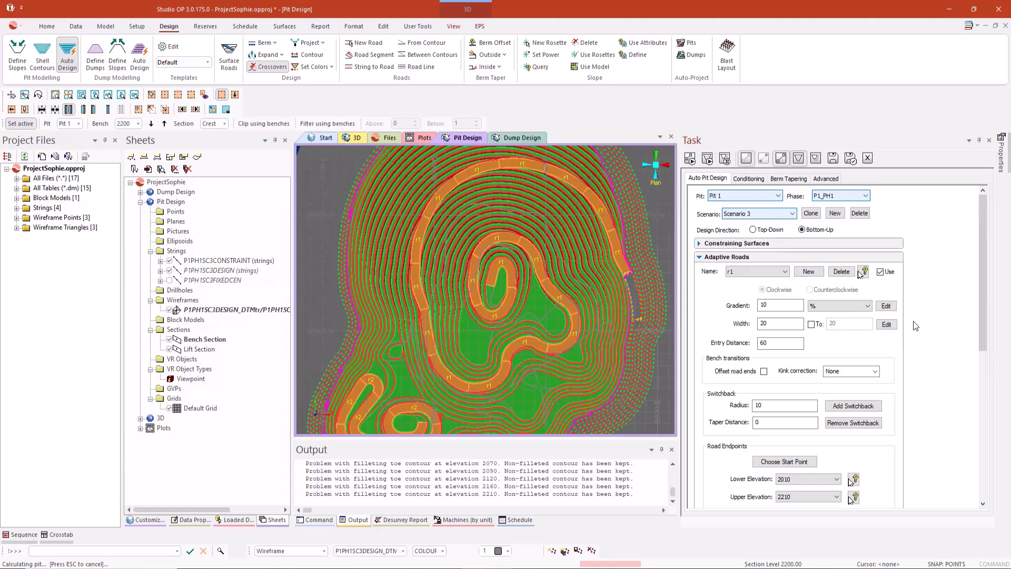
pyautogui.scroll(-3, 914, 322)
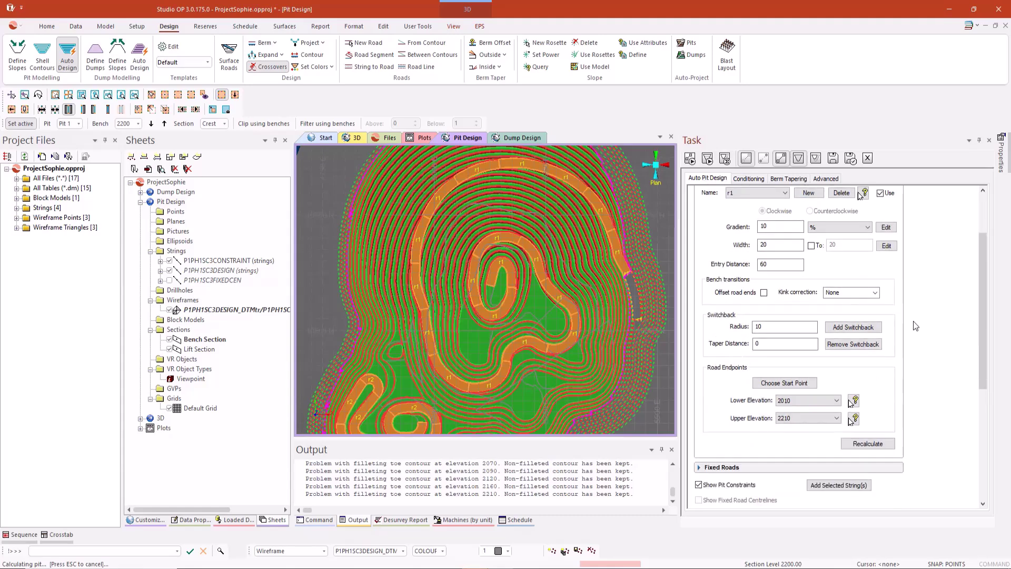
pyautogui.scroll(2, 914, 323)
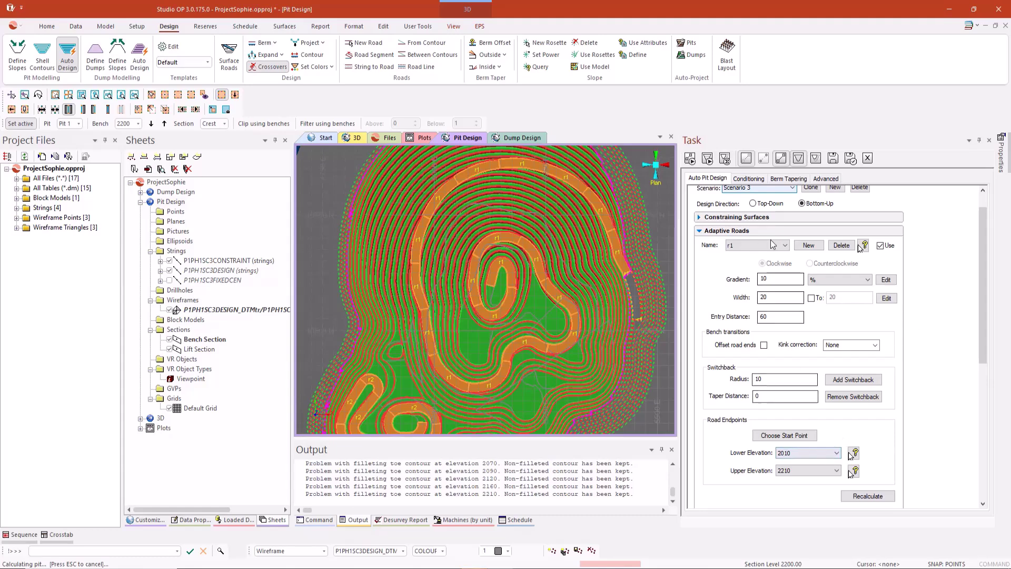
# Enter 12 in road r1's gradient field and recalculate the pit design
pyautogui.moveTo(770, 279); pyautogui.dragTo(731, 282)
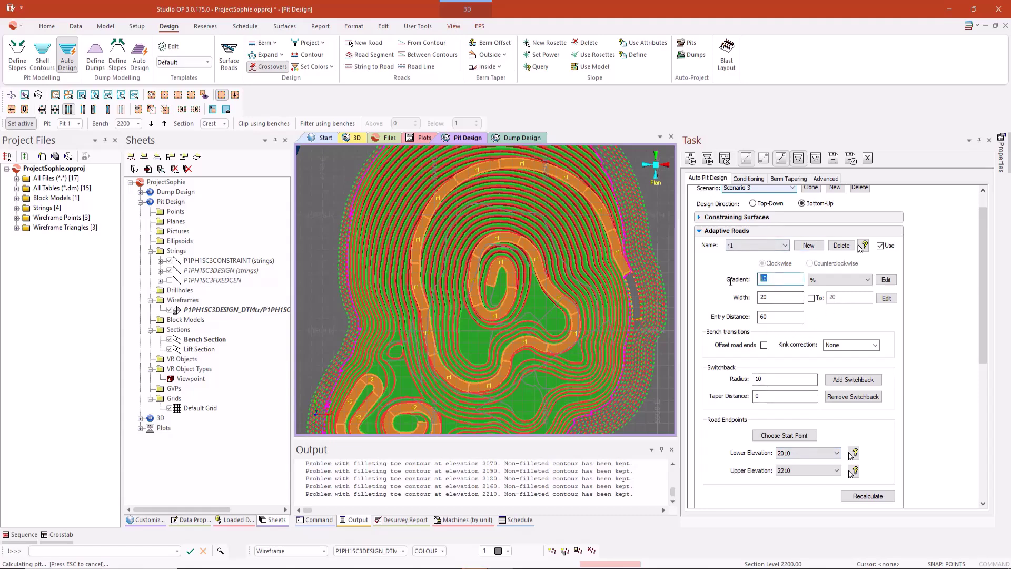
pyautogui.write('12')
pyautogui.click(868, 496)
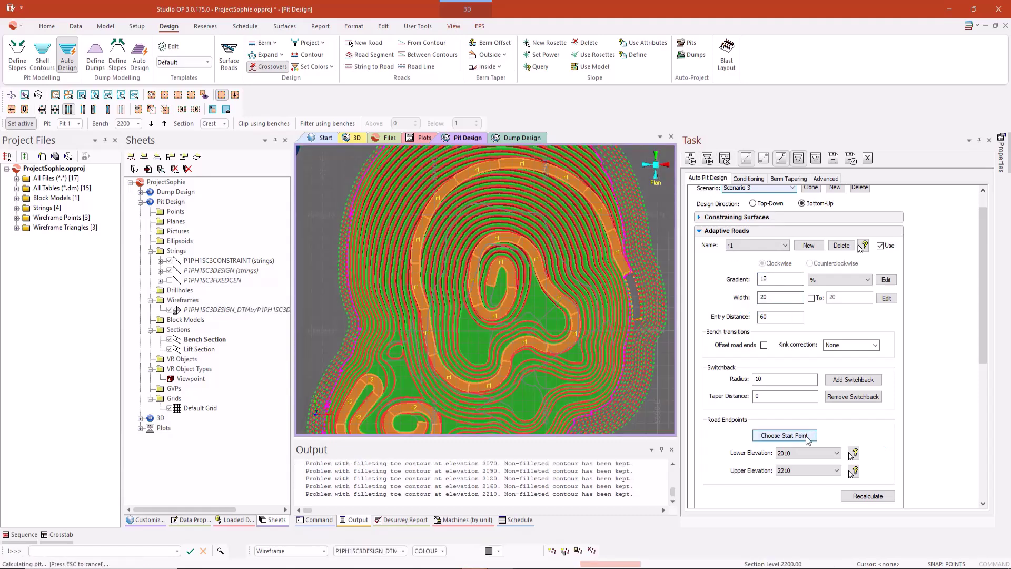
# Move road r1's start to the pit floor, recalculate, then re-pick it inside the innermost loop
pyautogui.click(797, 436)
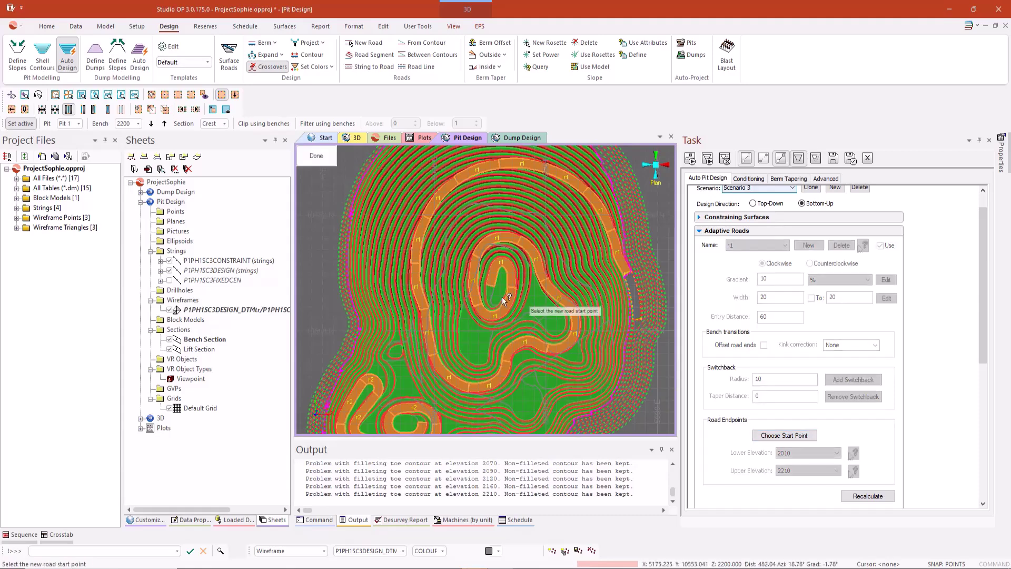
pyautogui.click(485, 267)
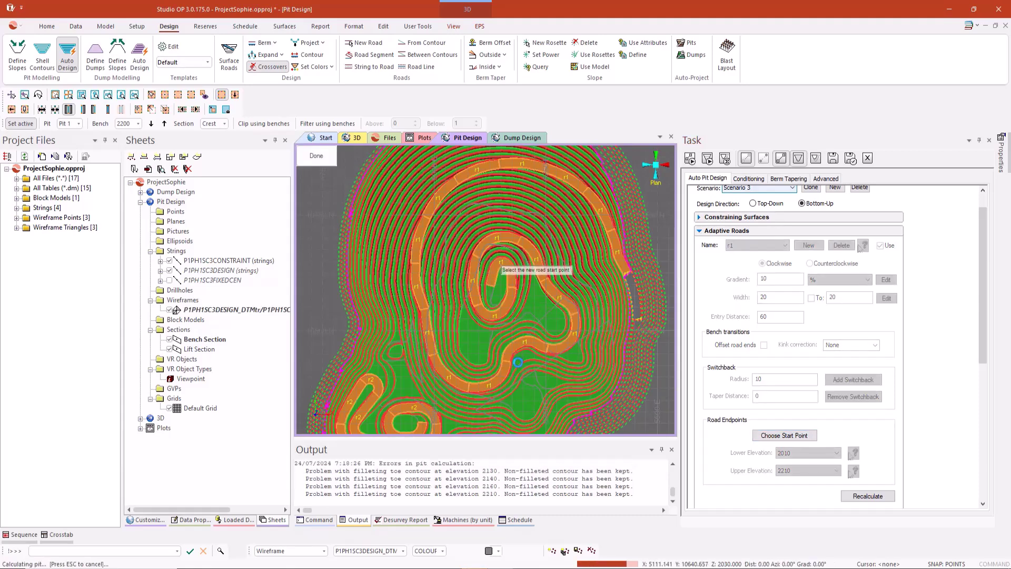
pyautogui.click(856, 495)
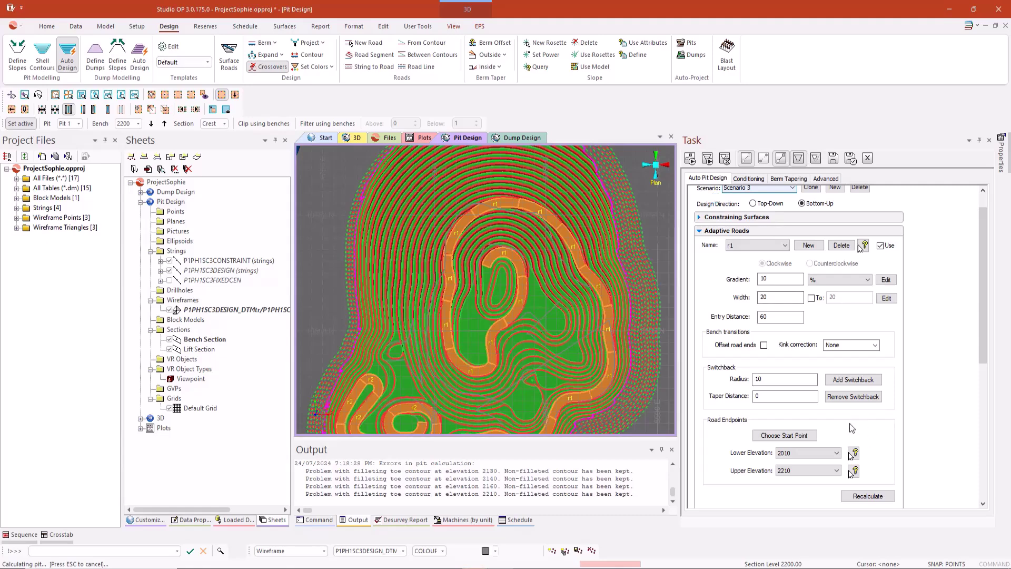
pyautogui.click(810, 437)
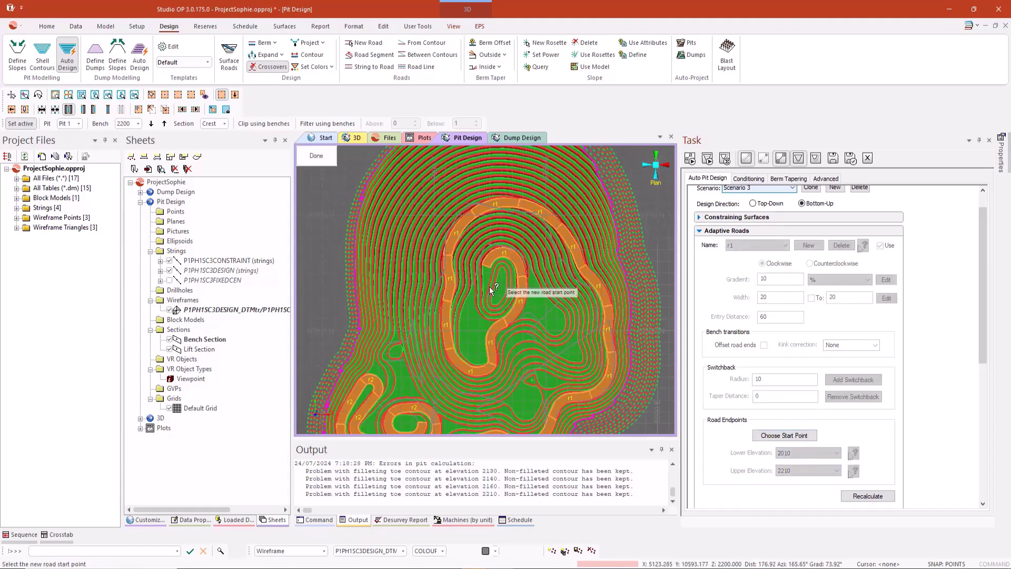
pyautogui.click(543, 412)
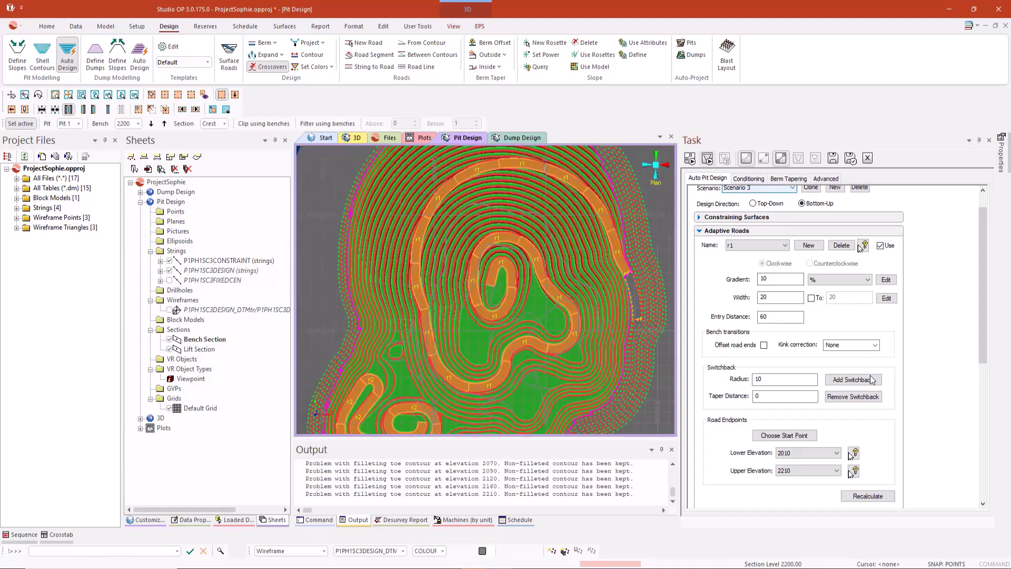
# Set road r1's lower elevation to 2050, after trying 2070 and 2110
pyautogui.click(837, 454)
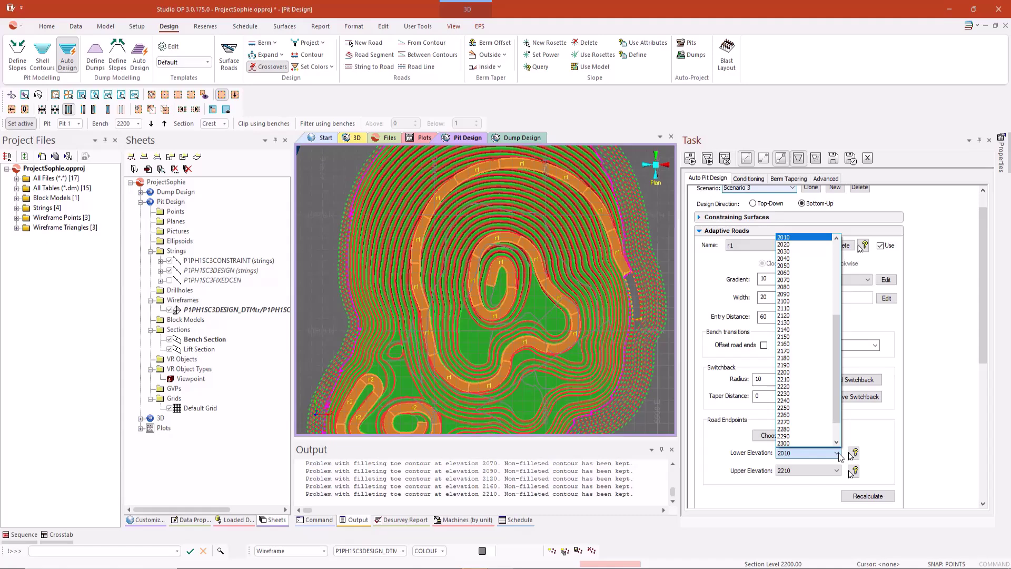
pyautogui.click(789, 279)
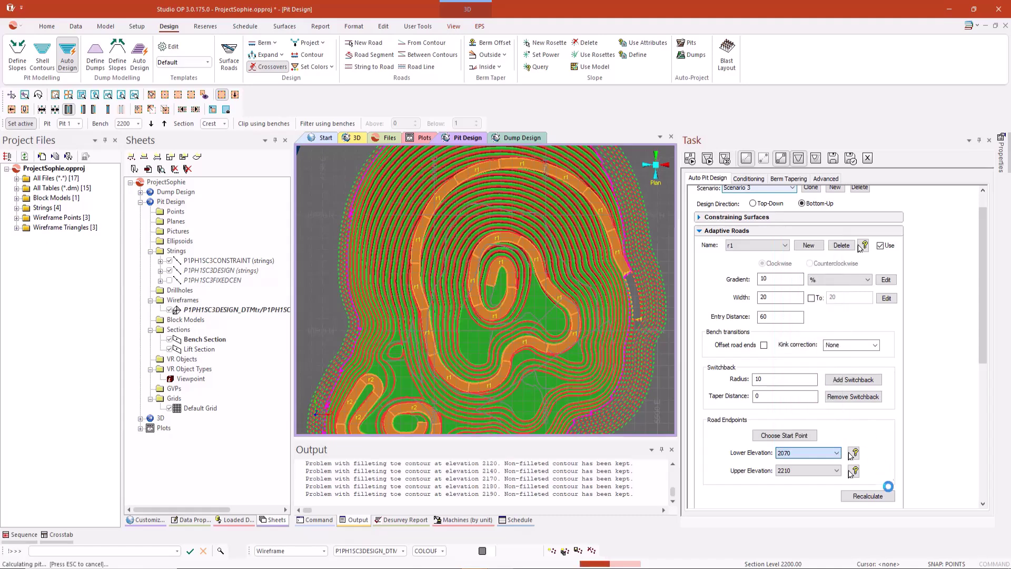
pyautogui.click(836, 453)
pyautogui.scroll(1, 837, 369)
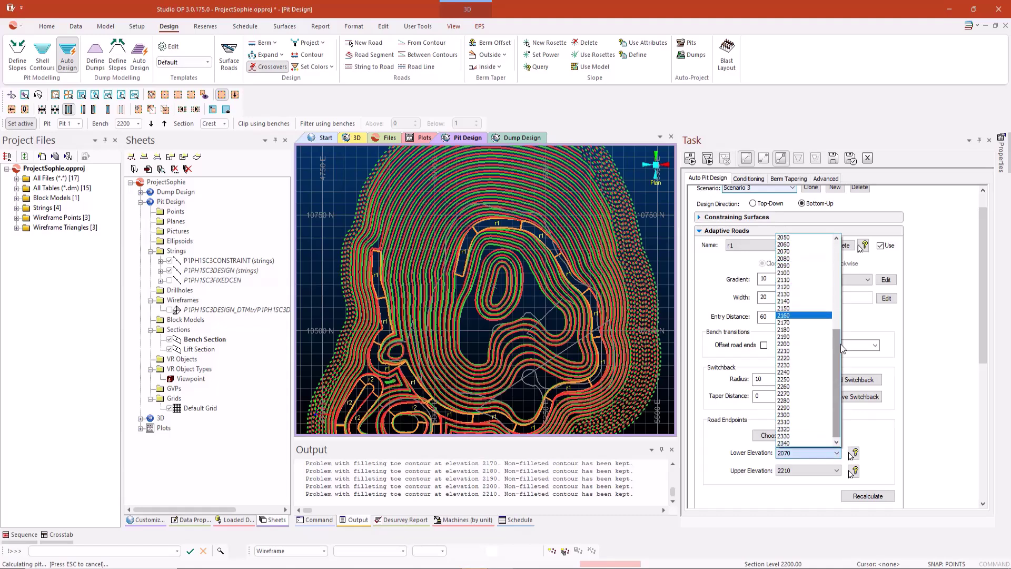
pyautogui.scroll(4, 835, 309)
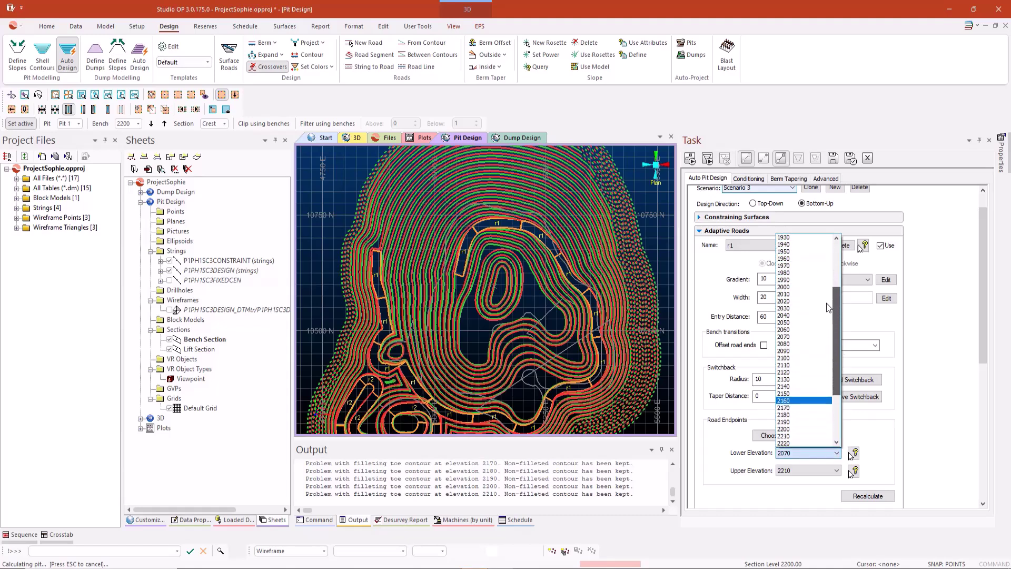
pyautogui.scroll(-1, 807, 339)
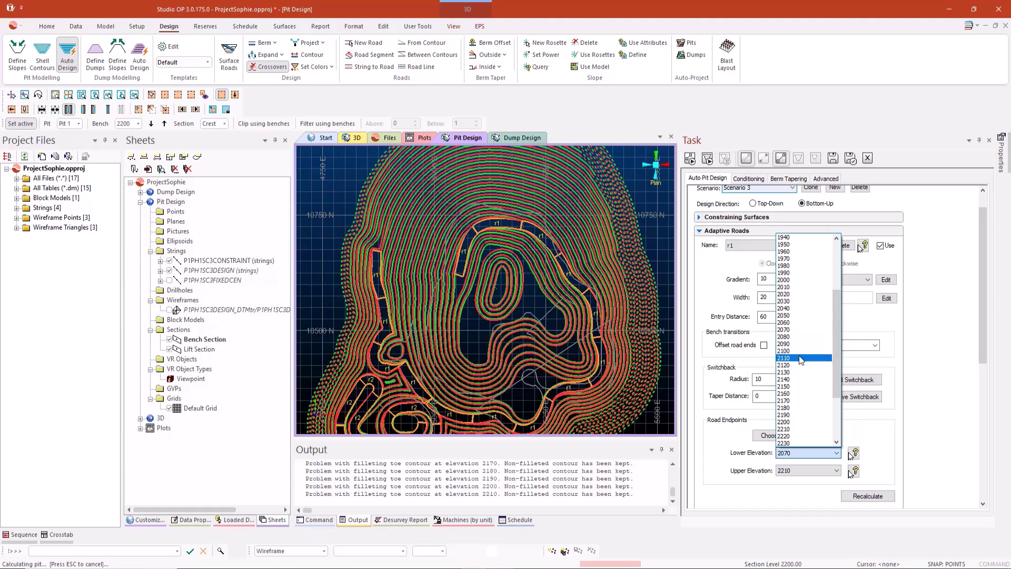
pyautogui.click(787, 357)
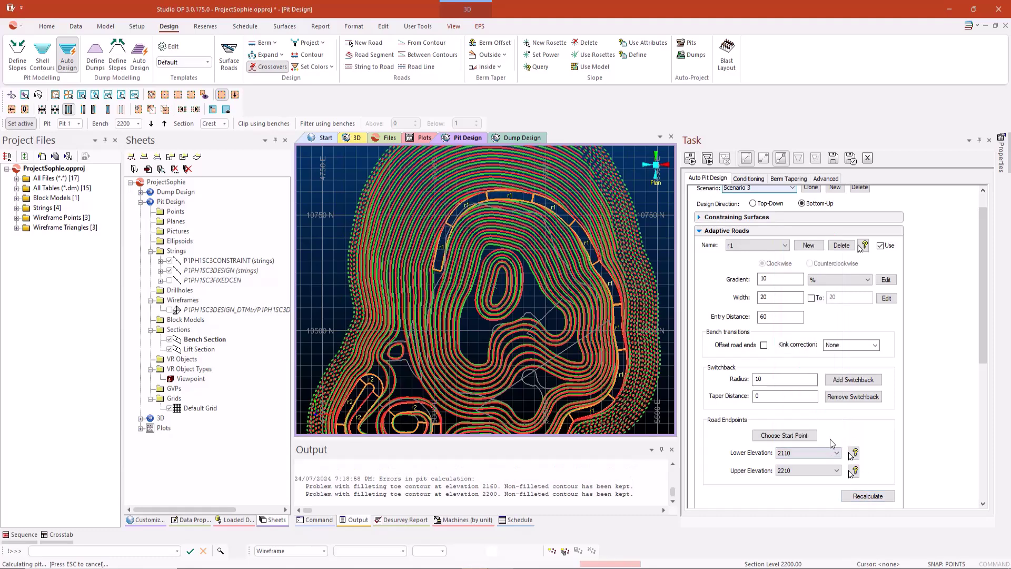
pyautogui.click(836, 453)
pyautogui.scroll(5, 805, 263)
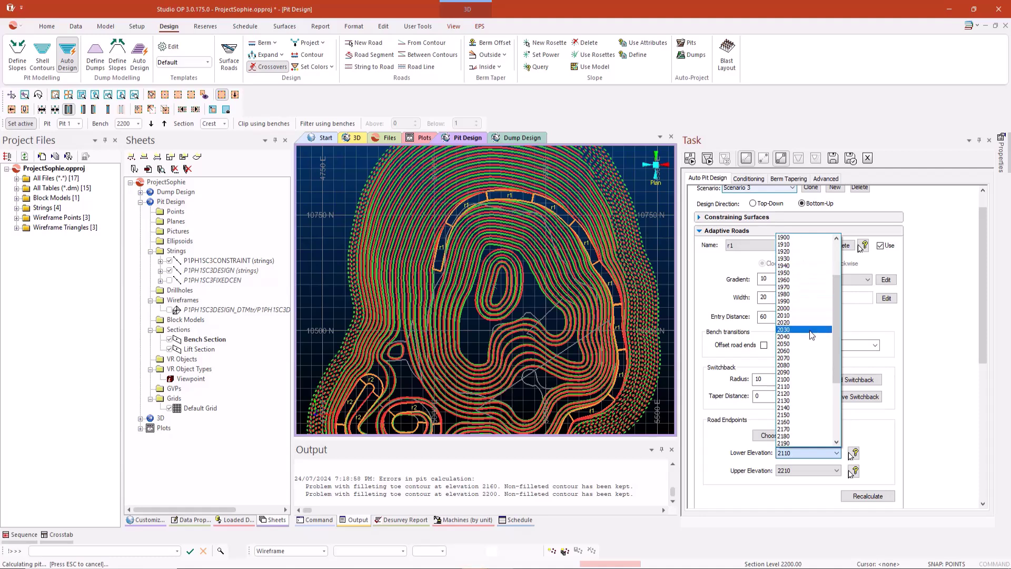
pyautogui.click(806, 343)
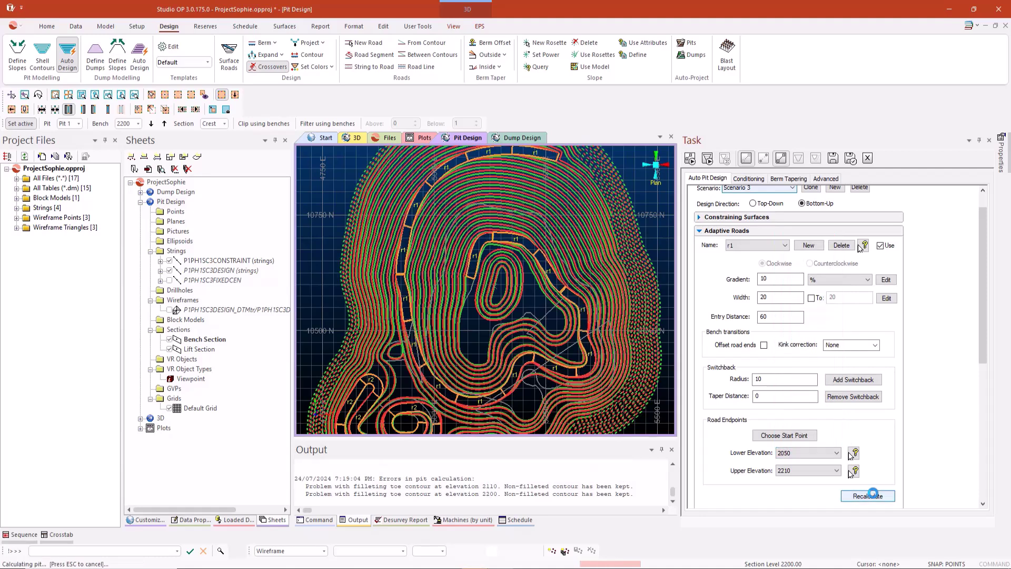
pyautogui.scroll(-3, 567, 322)
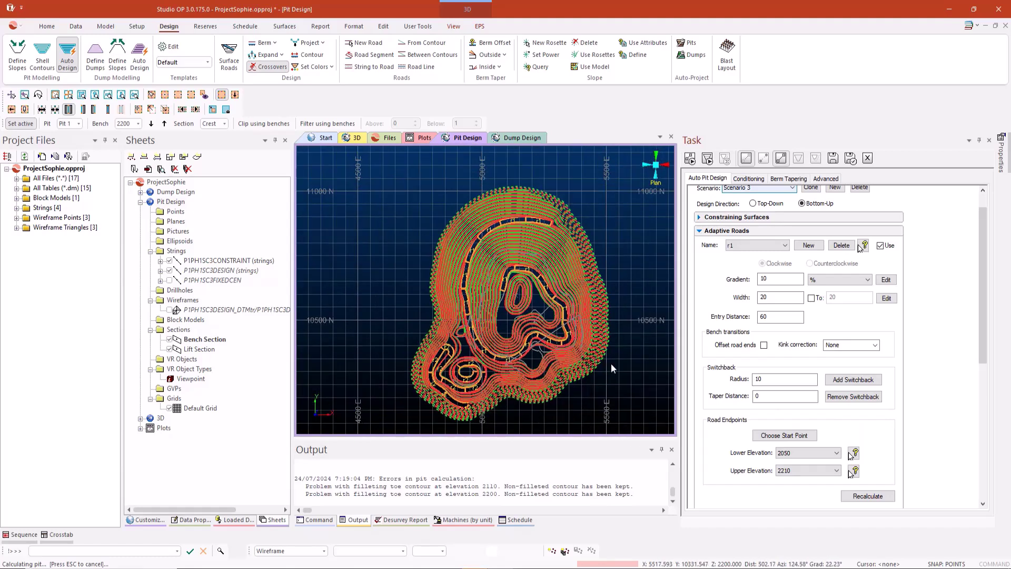
# Set road r1's upper elevation to 2220, after trying 2280, and confirm it
pyautogui.click(822, 471)
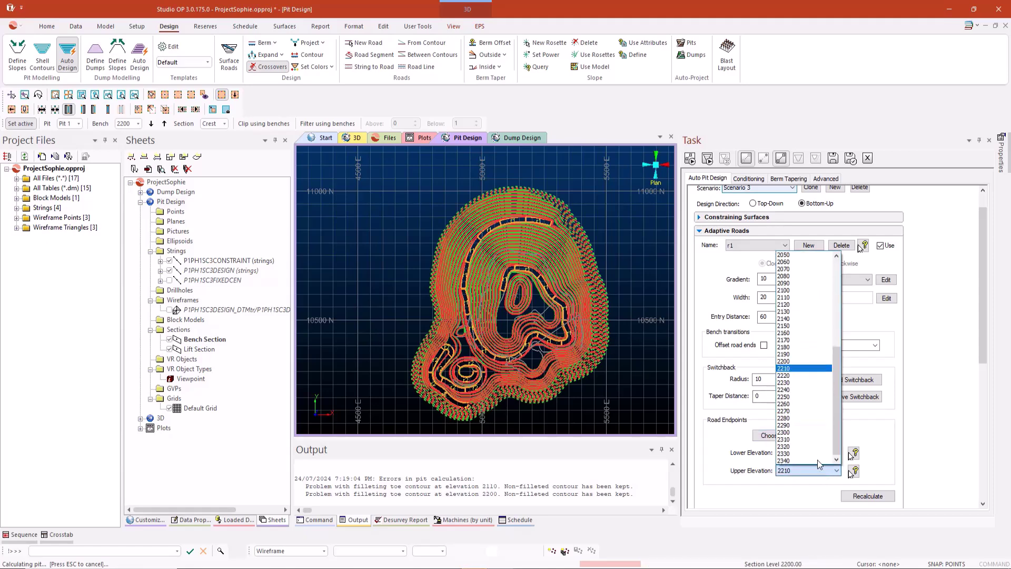
pyautogui.click(811, 411)
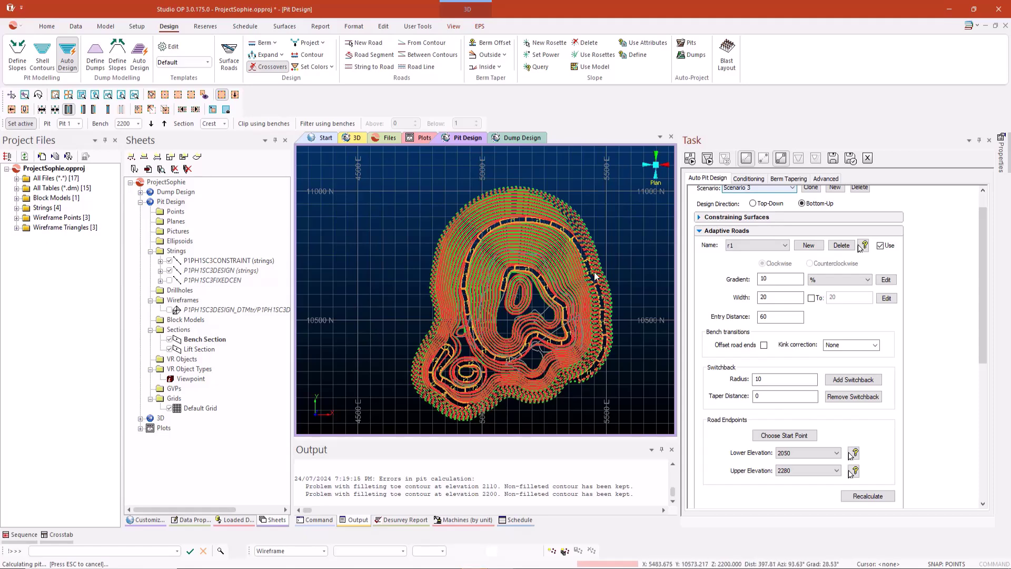
pyautogui.scroll(3, 577, 229)
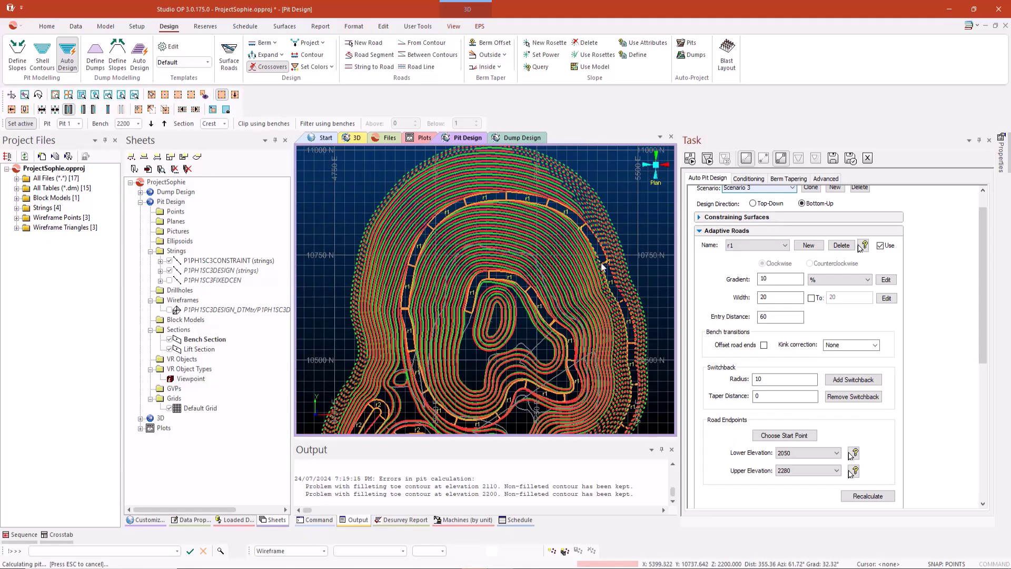
pyautogui.click(836, 471)
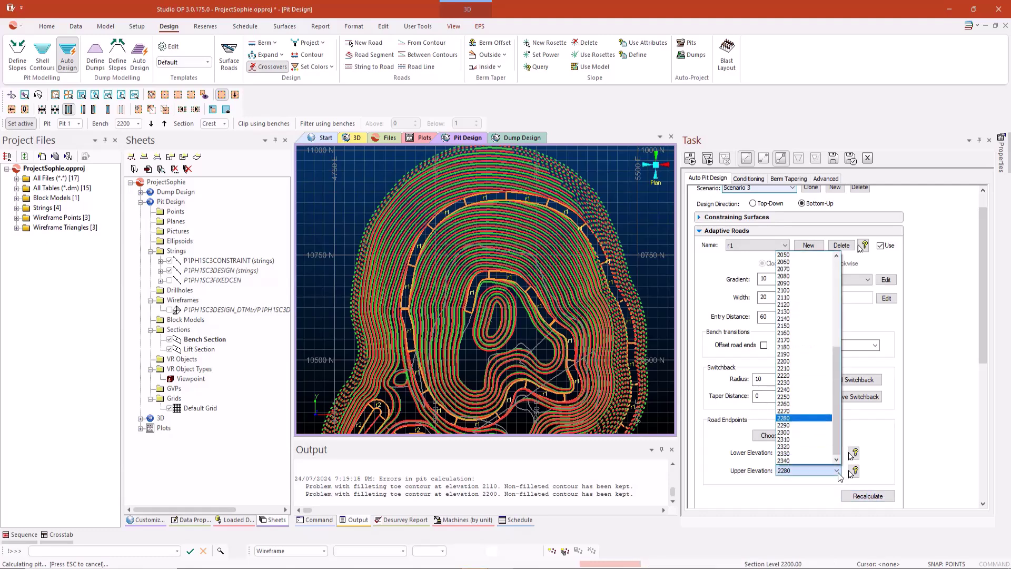
pyautogui.click(804, 375)
pyautogui.click(867, 496)
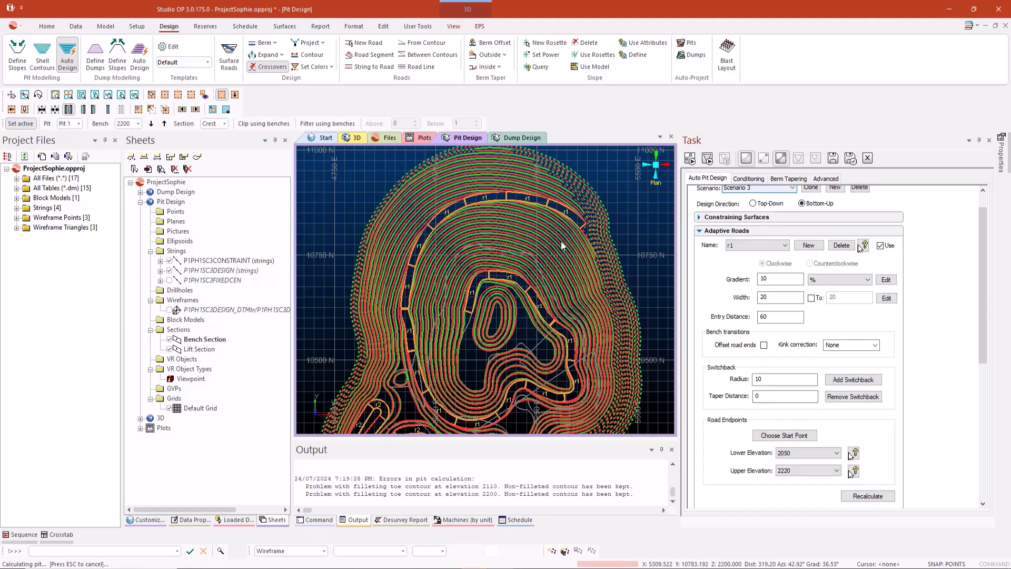
pyautogui.scroll(-4, 521, 263)
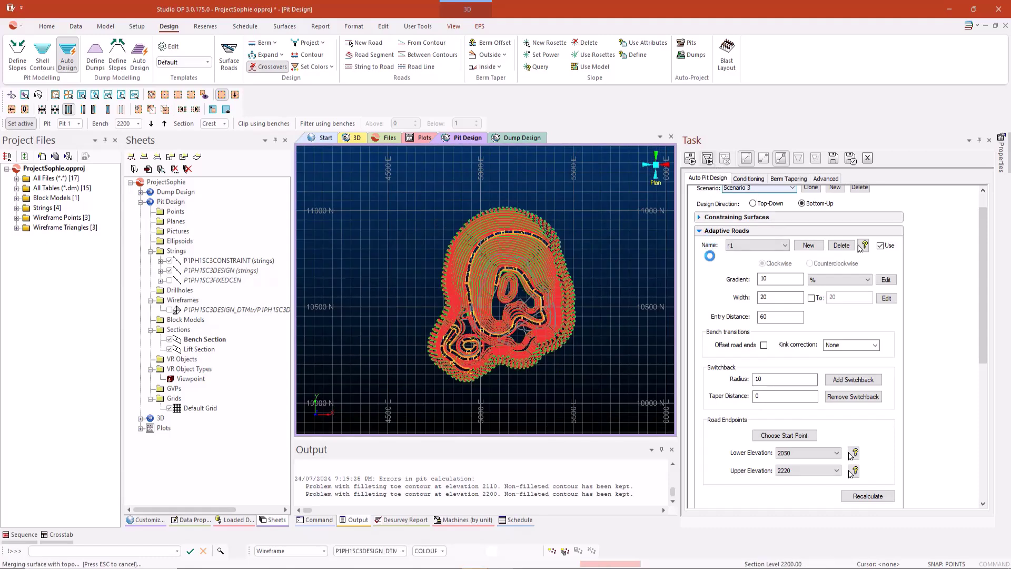
pyautogui.scroll(2, 498, 296)
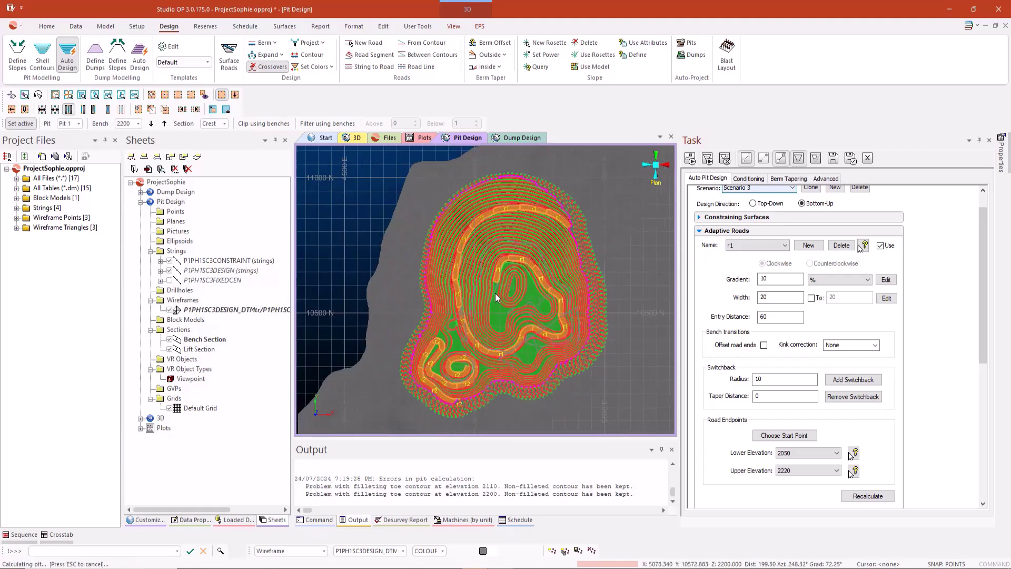
pyautogui.scroll(1, 495, 298)
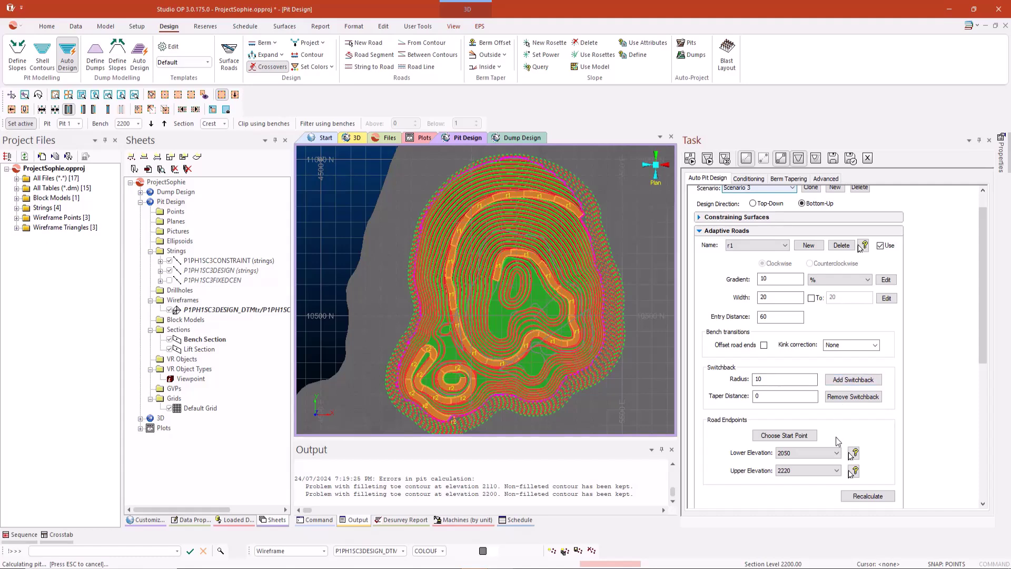
# Pick a new start point for road r1 in the pit and review the redesigned pit
pyautogui.click(791, 436)
pyautogui.click(515, 286)
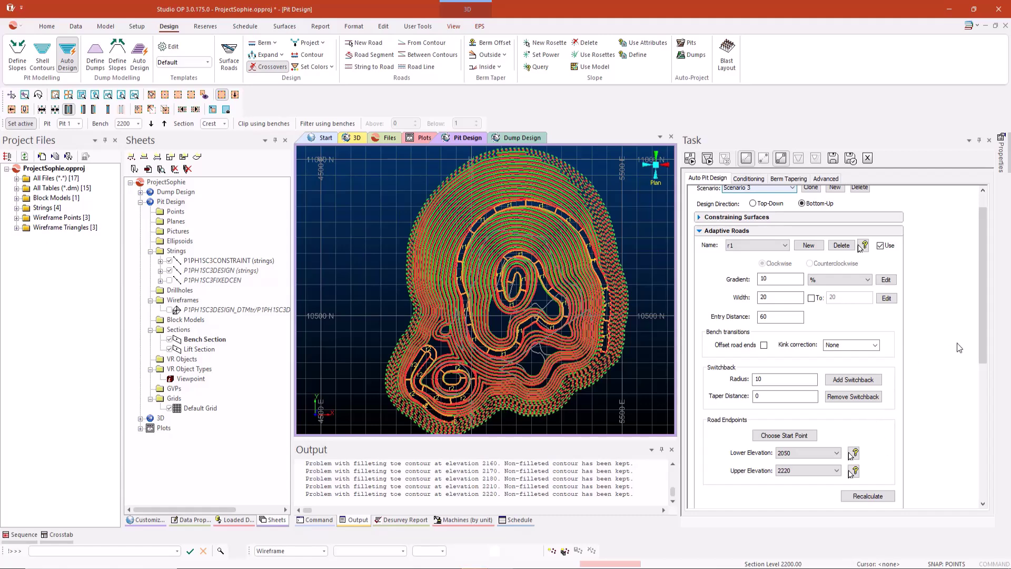
pyautogui.scroll(1, 957, 345)
pyautogui.scroll(-11, 959, 348)
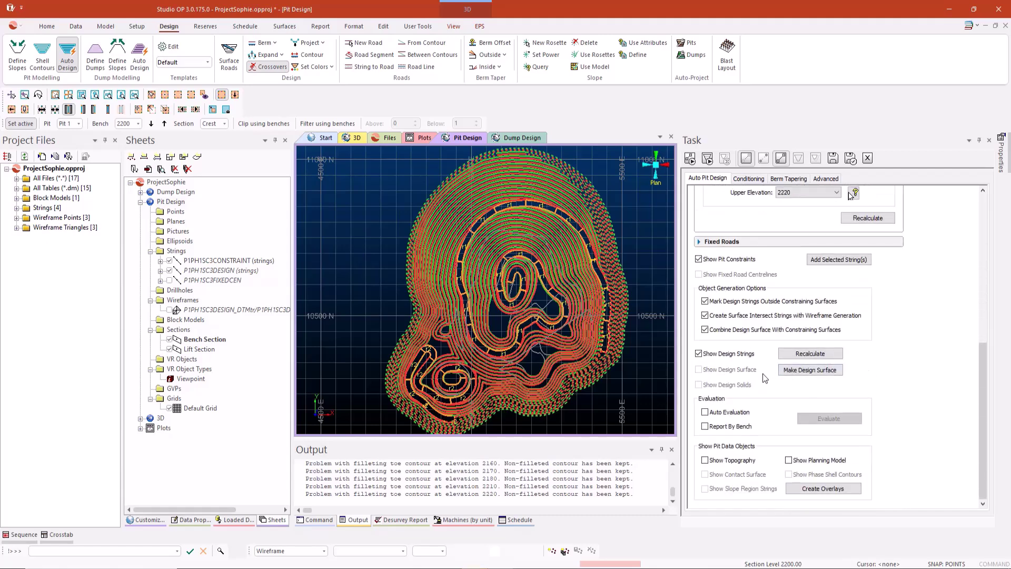
pyautogui.scroll(5, 958, 306)
pyautogui.scroll(4, 956, 306)
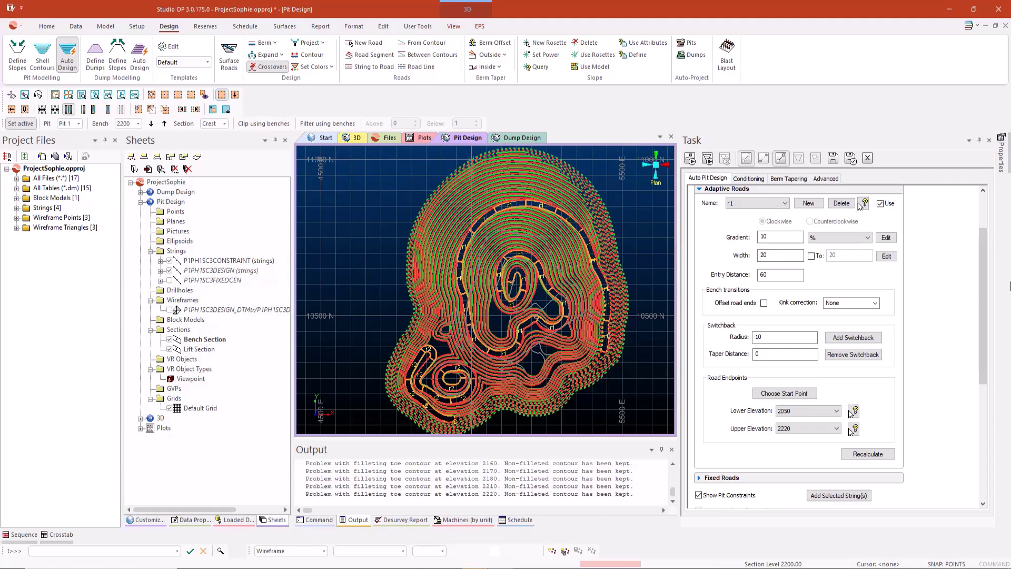
pyautogui.moveTo(983, 234); pyautogui.dragTo(980, 200)
# Switch to Scenario 1, discarding unsaved changes
pyautogui.click(762, 214)
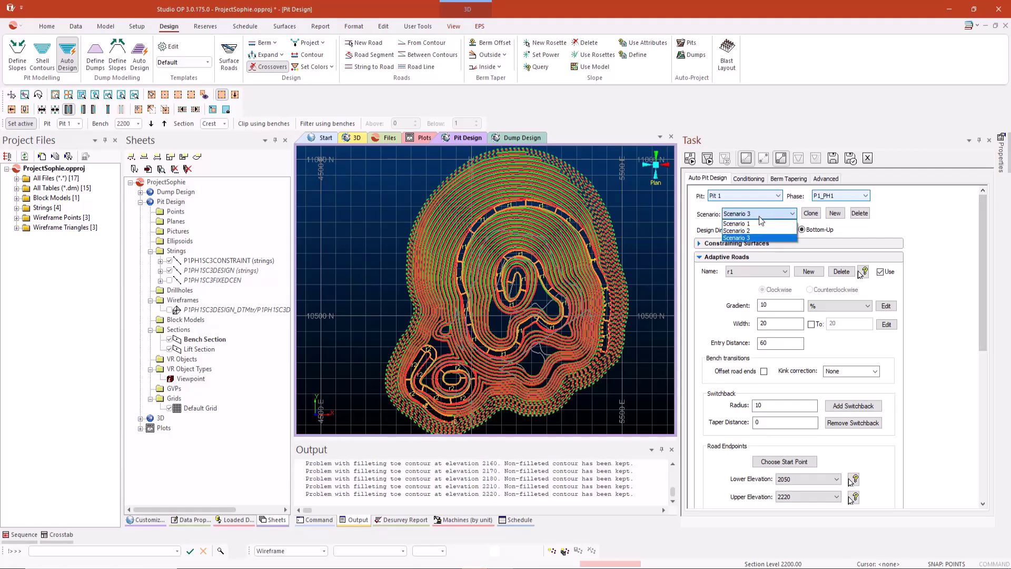
pyautogui.click(766, 223)
pyautogui.click(564, 313)
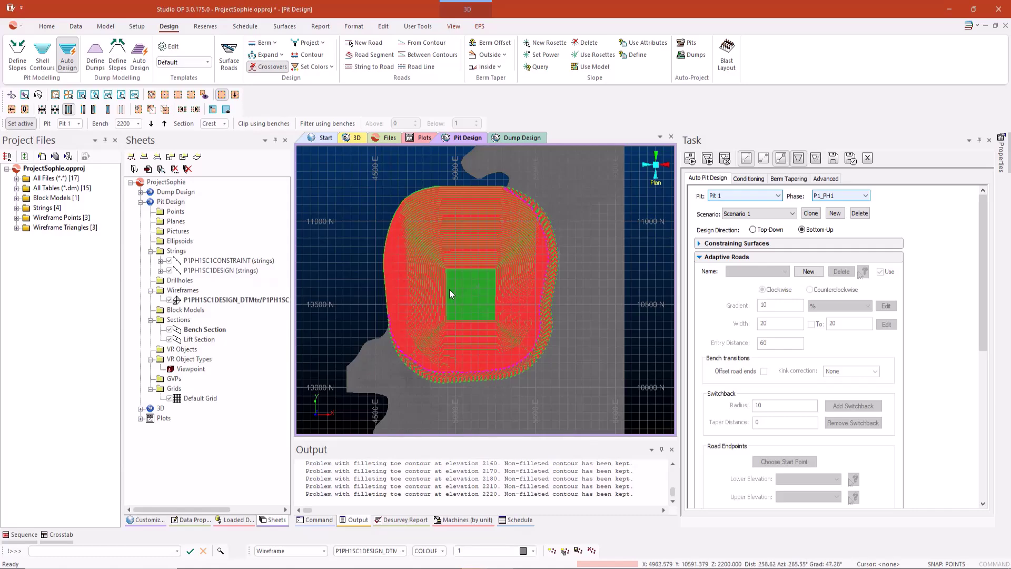
# Hide the design strings and design surface, then select the square constraint string
pyautogui.scroll(3, 439, 273)
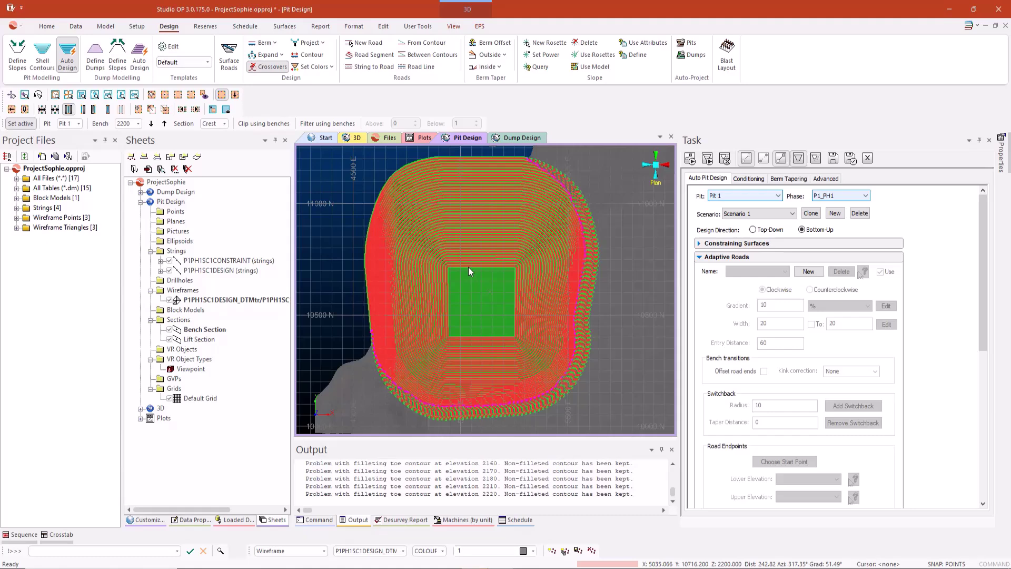
pyautogui.scroll(-5, 937, 443)
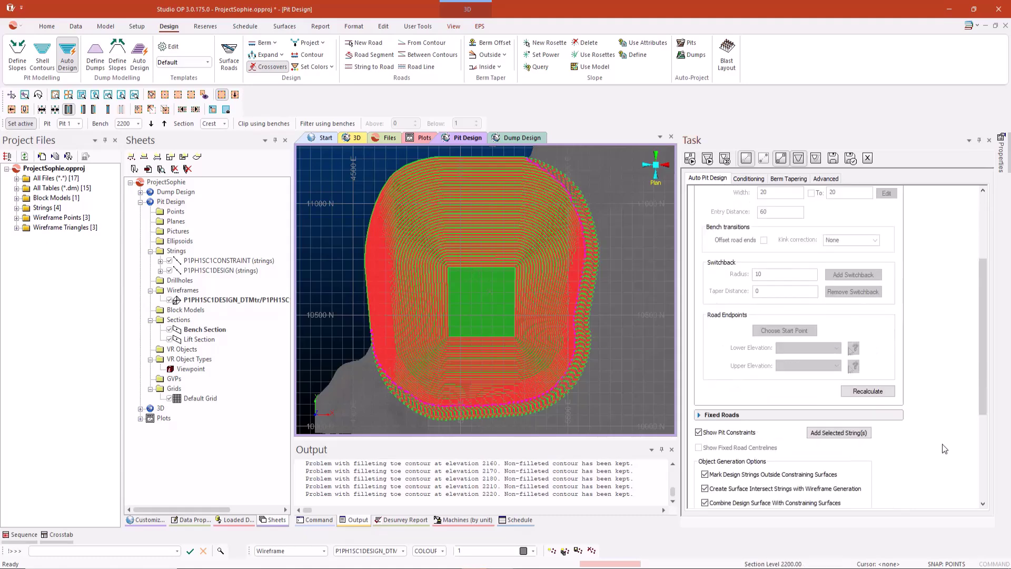
pyautogui.scroll(-2, 890, 447)
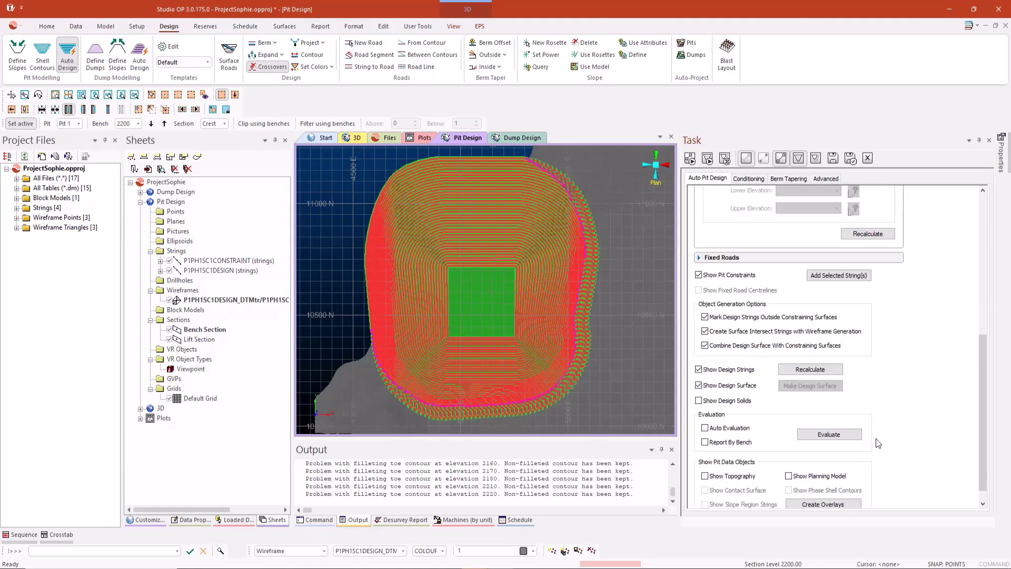
pyautogui.click(722, 372)
pyautogui.click(722, 386)
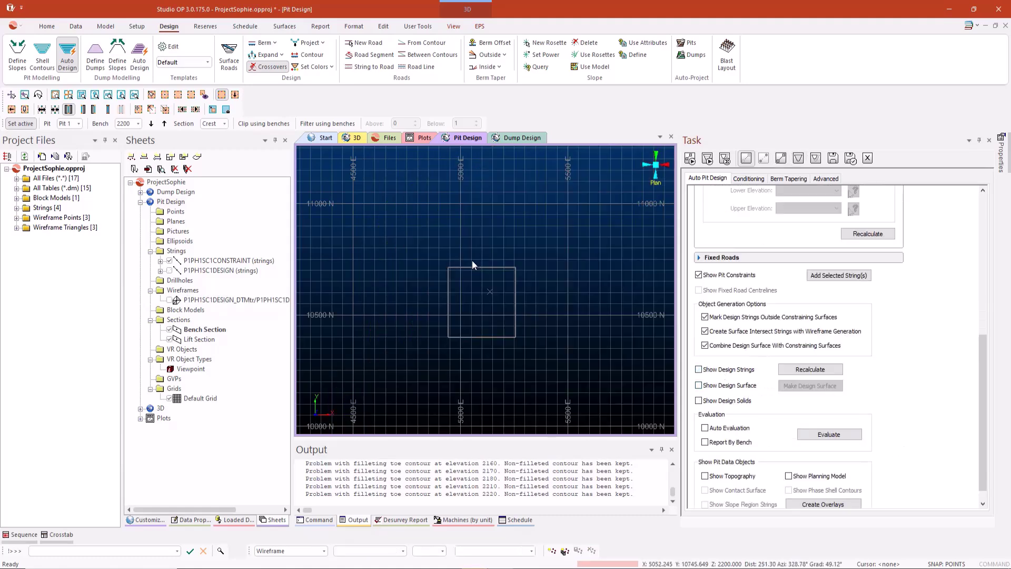
pyautogui.click(477, 267)
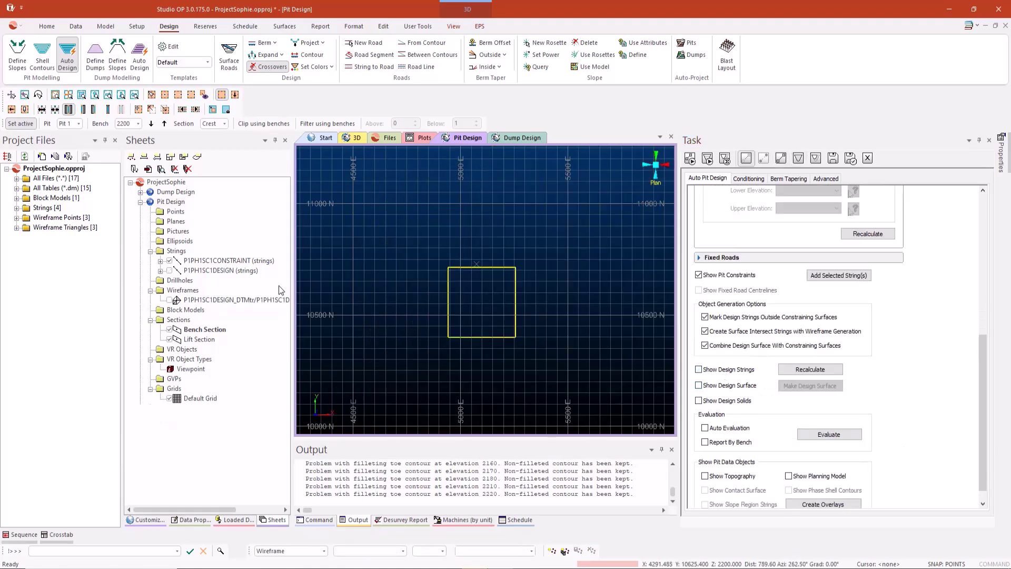
# Turn on point symbols at scale 10 for the P1PH1SC1CONSTRAINT string and apply
pyautogui.doubleClick(236, 263)
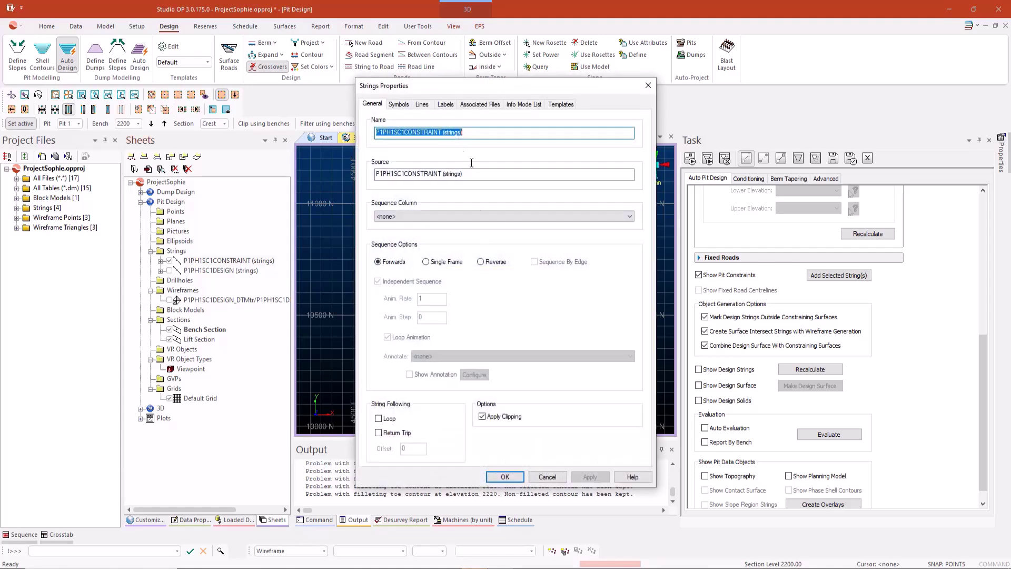
pyautogui.click(399, 103)
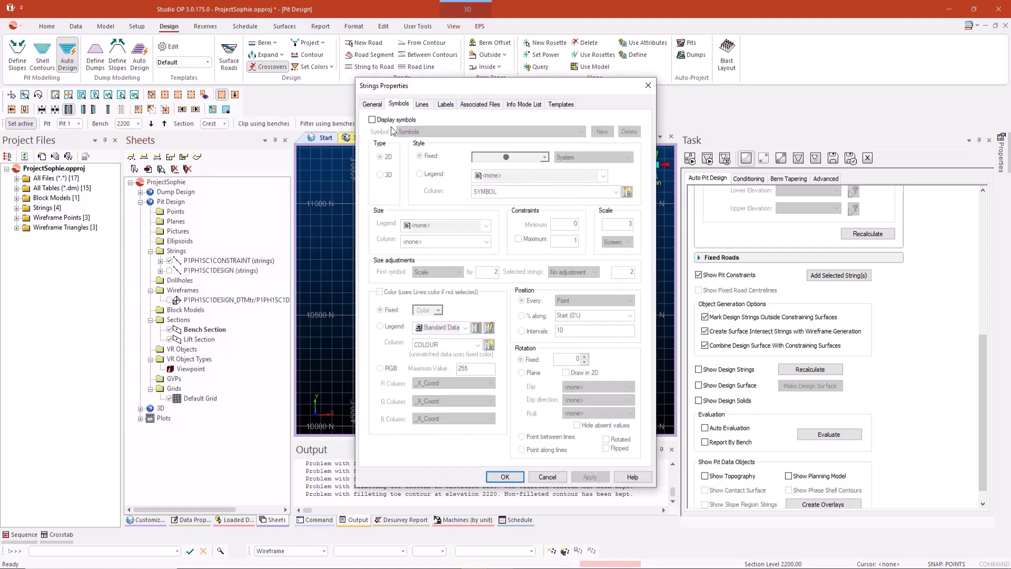
pyautogui.click(390, 120)
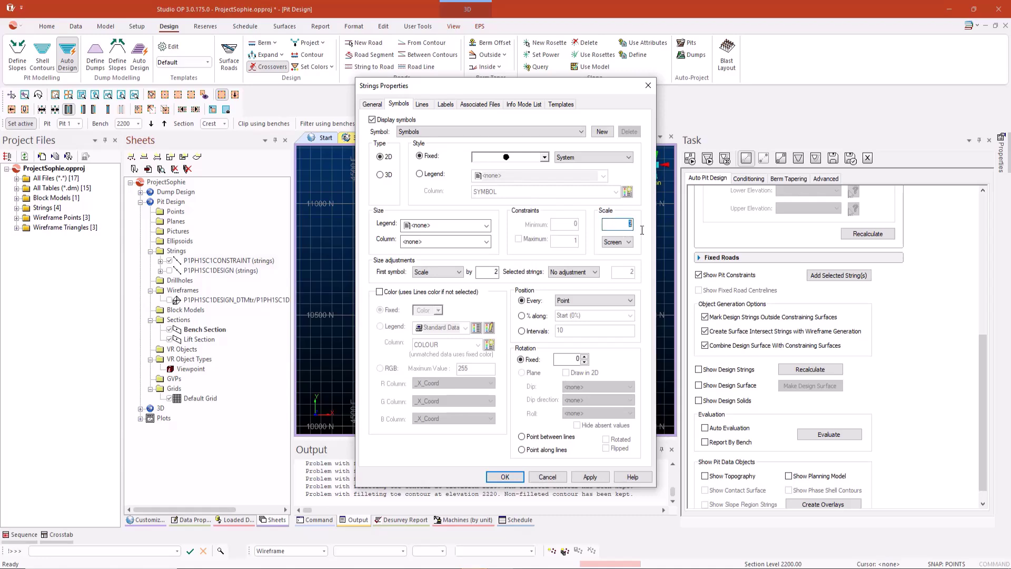
pyautogui.click(588, 476)
pyautogui.click(504, 477)
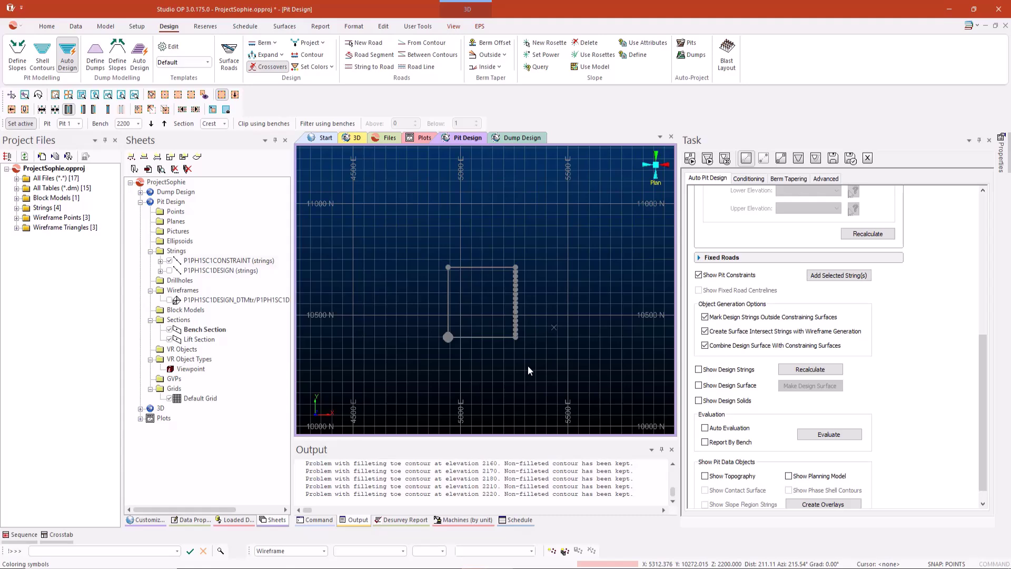
# Bring up the string conditioning options, then dismiss them without choosing one
pyautogui.click(383, 26)
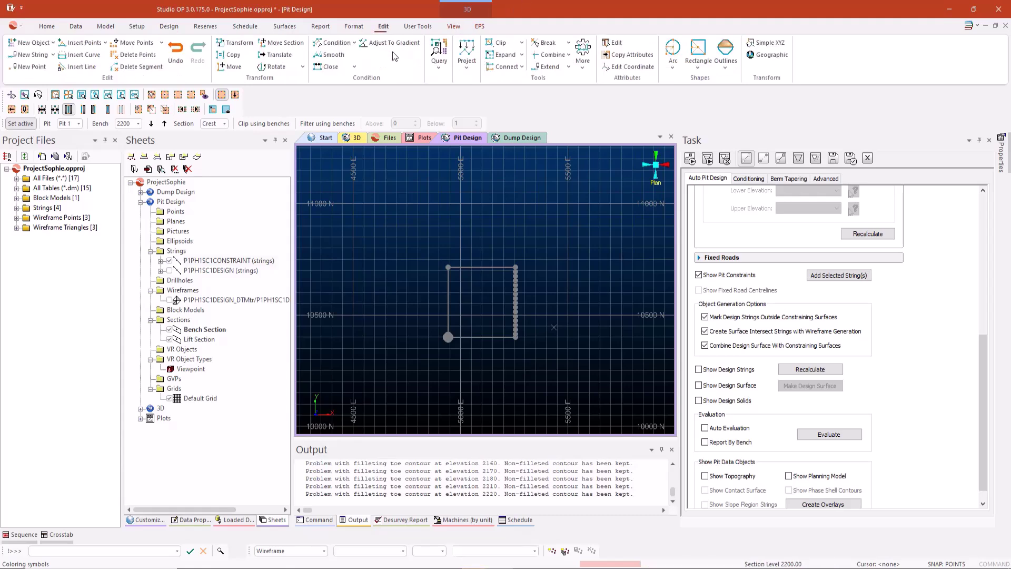
pyautogui.click(353, 42)
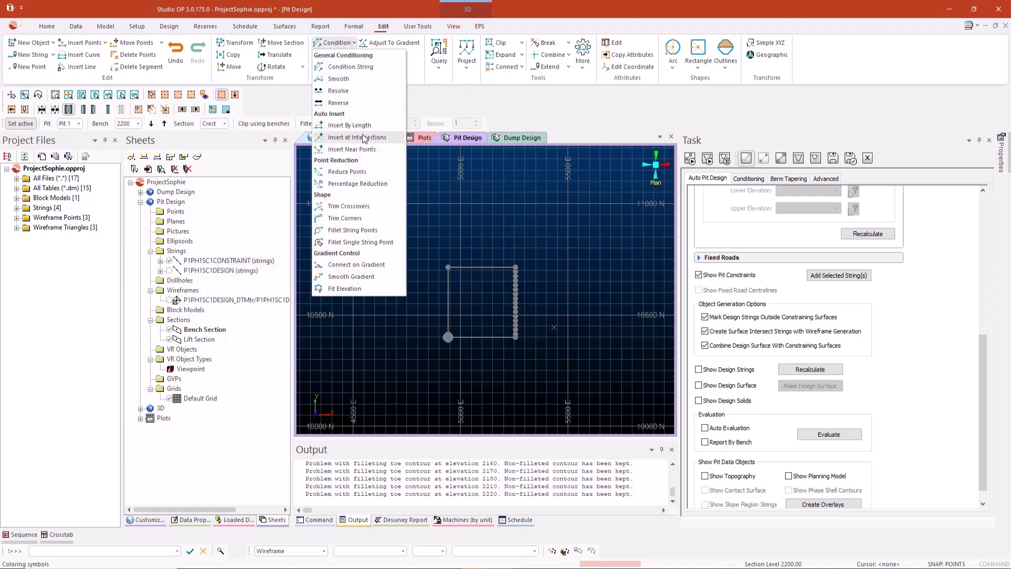
pyautogui.click(536, 253)
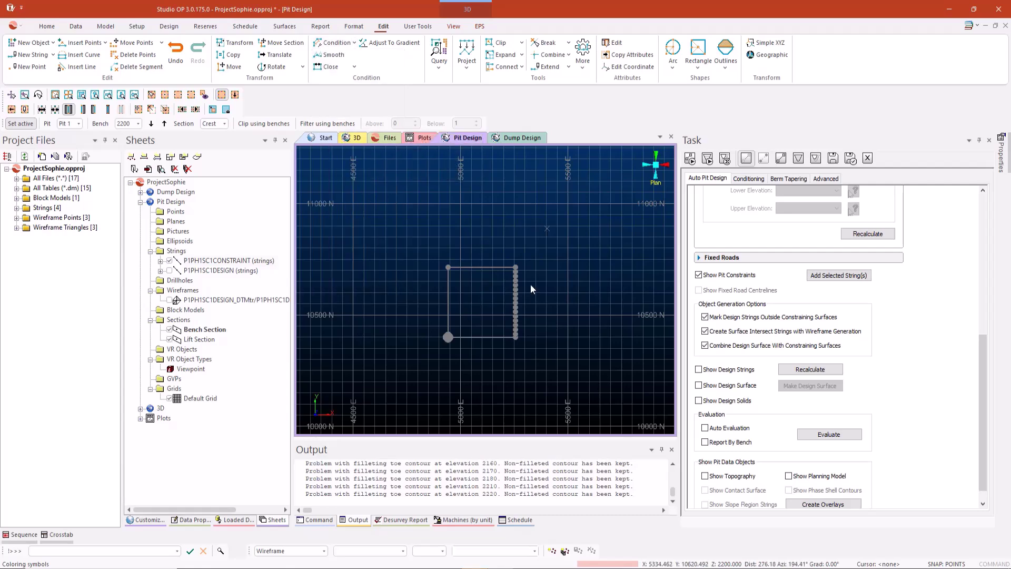
# Turn Scenario 1's design strings and design surface back on and zoom around the pit
pyautogui.scroll(2, 523, 309)
pyautogui.scroll(2, 518, 317)
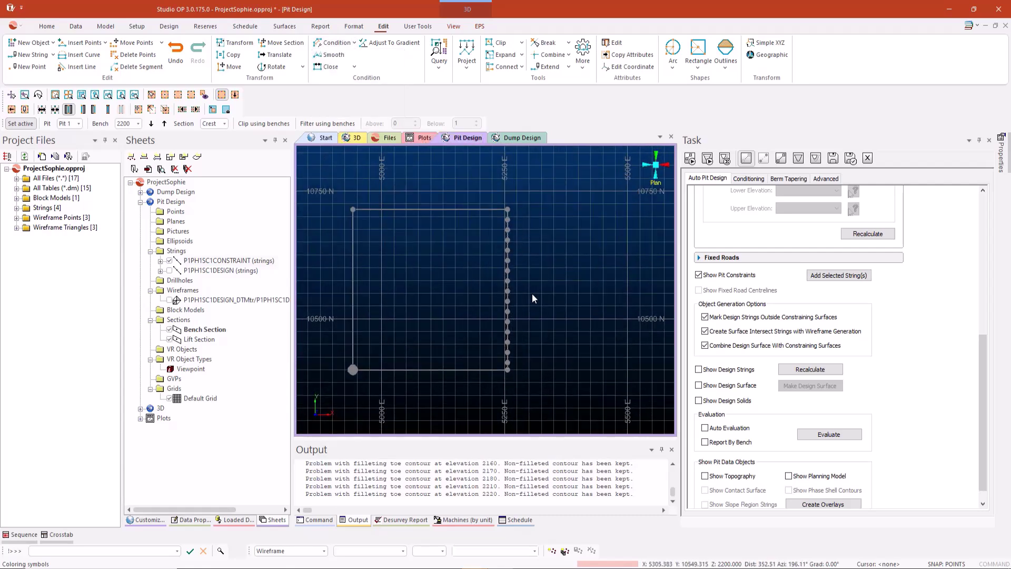
pyautogui.click(733, 370)
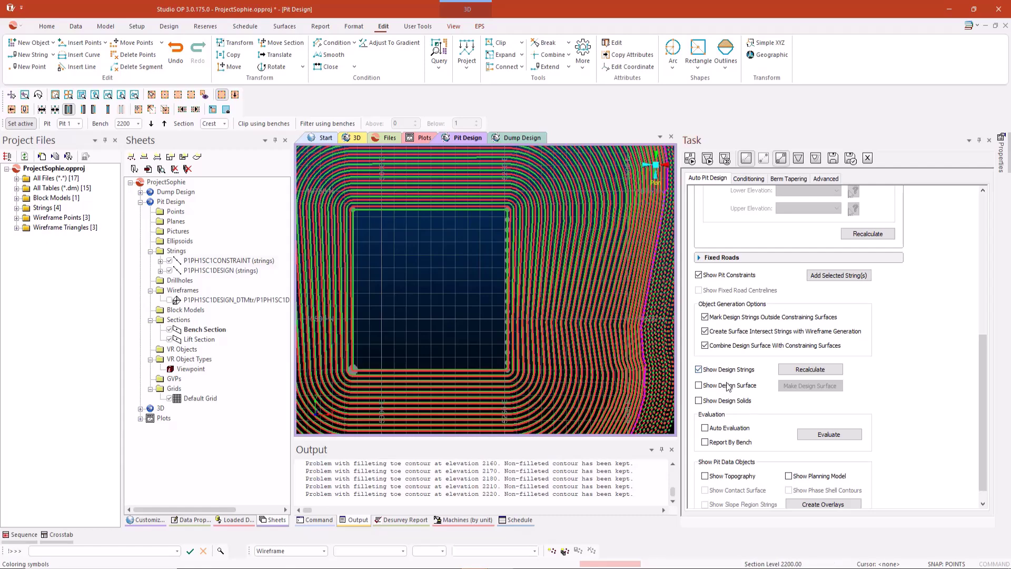
pyautogui.click(727, 386)
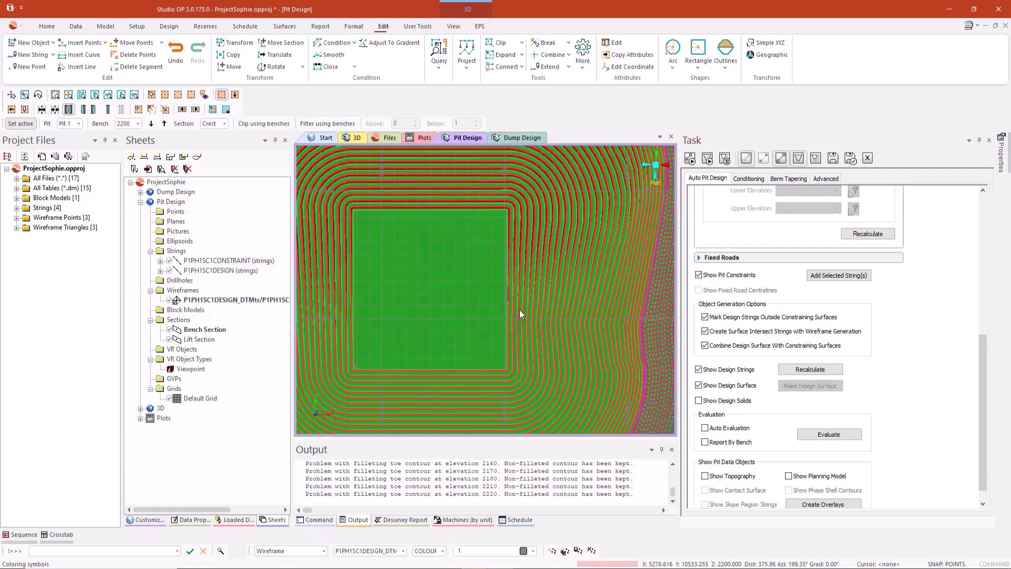
pyautogui.scroll(-5, 519, 310)
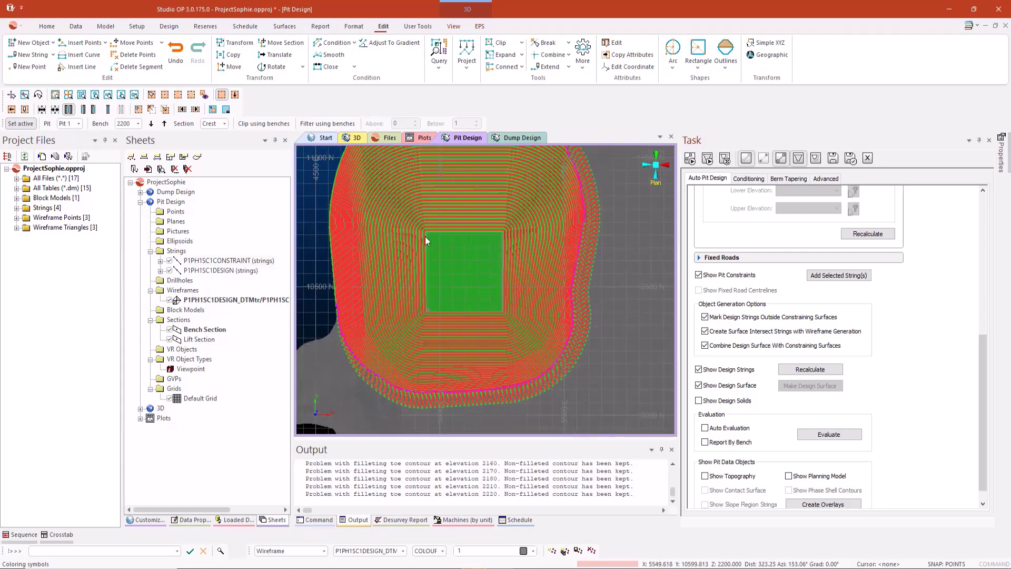
pyautogui.scroll(2, 407, 234)
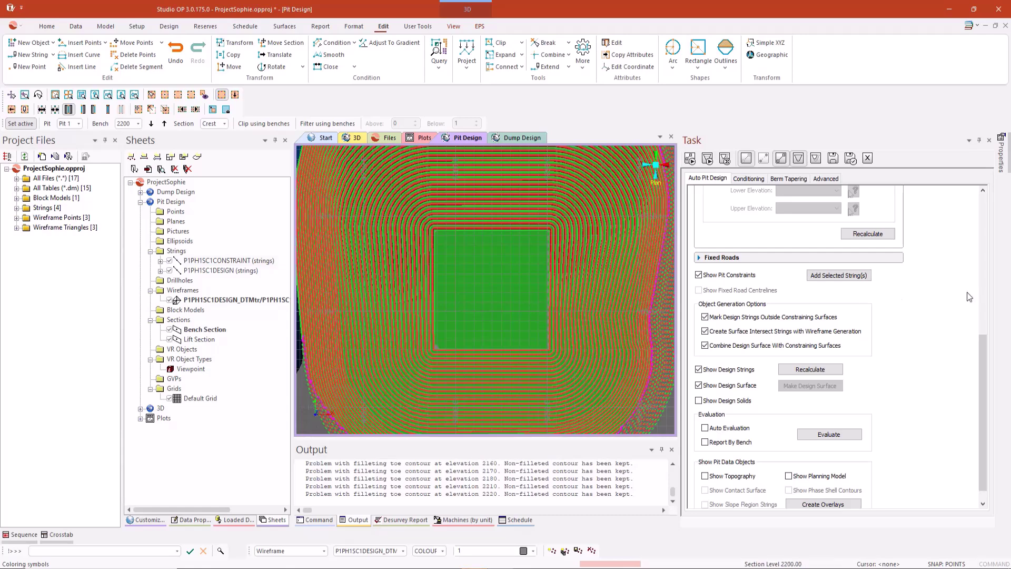
pyautogui.scroll(10, 967, 292)
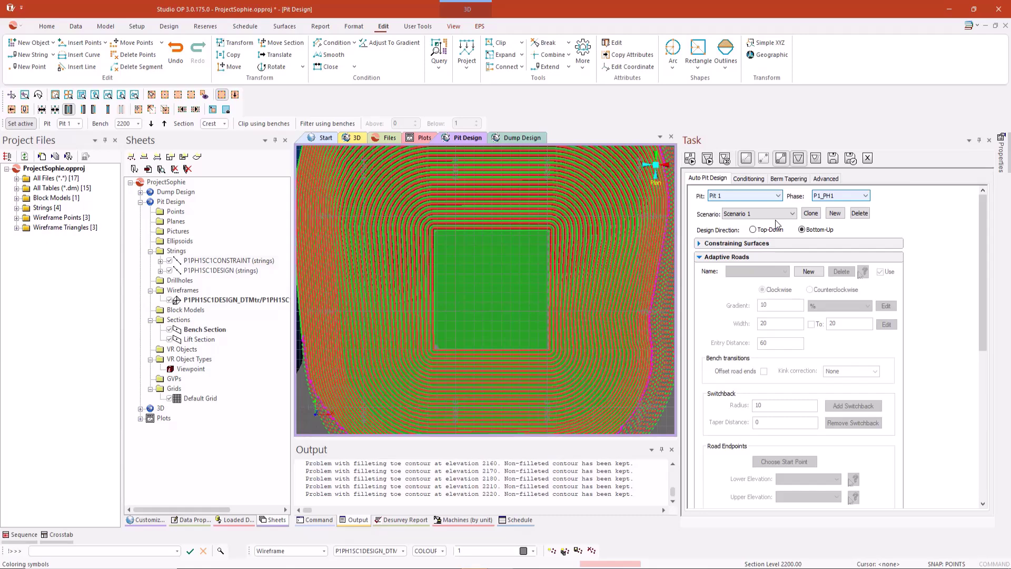
# Switch the design scenario to Scenario 3 from the Format tab
pyautogui.click(348, 26)
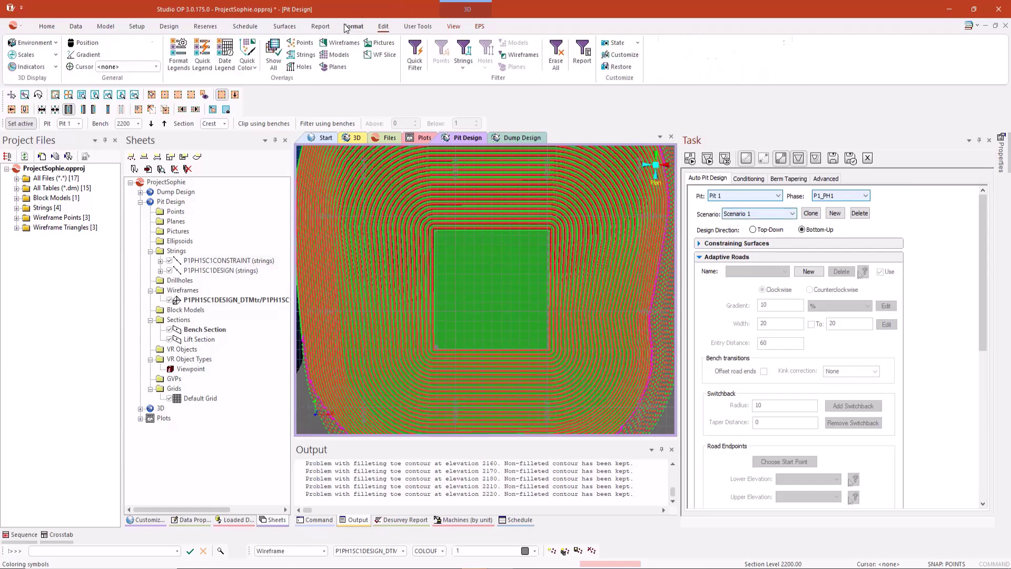
pyautogui.click(741, 218)
pyautogui.click(750, 238)
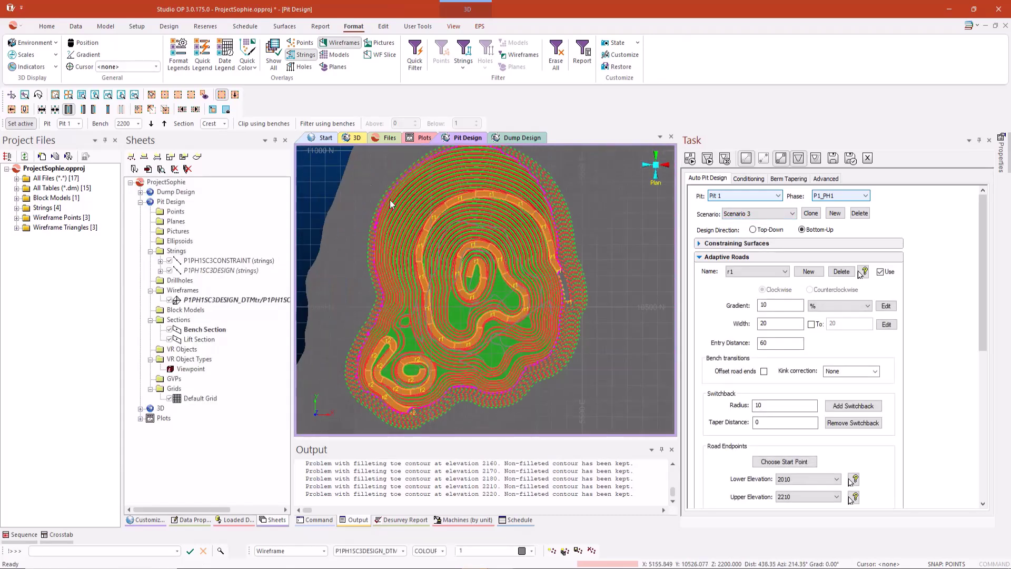
# Review the Alt_Colour, GEOTECH_Zone and Slope legends in the legends manager, then close it
pyautogui.click(178, 53)
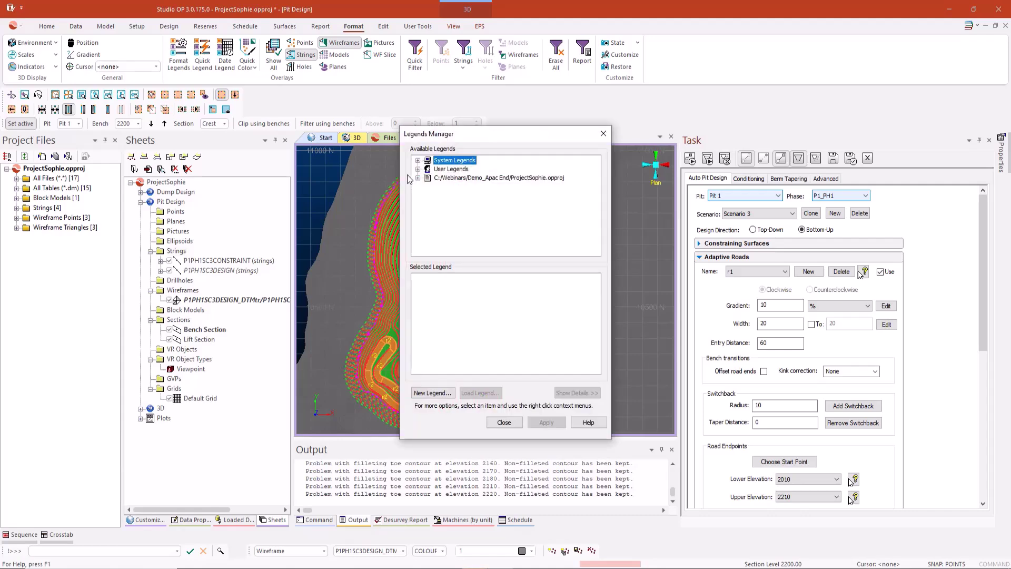
pyautogui.click(417, 178)
pyautogui.moveTo(596, 176); pyautogui.dragTo(593, 232)
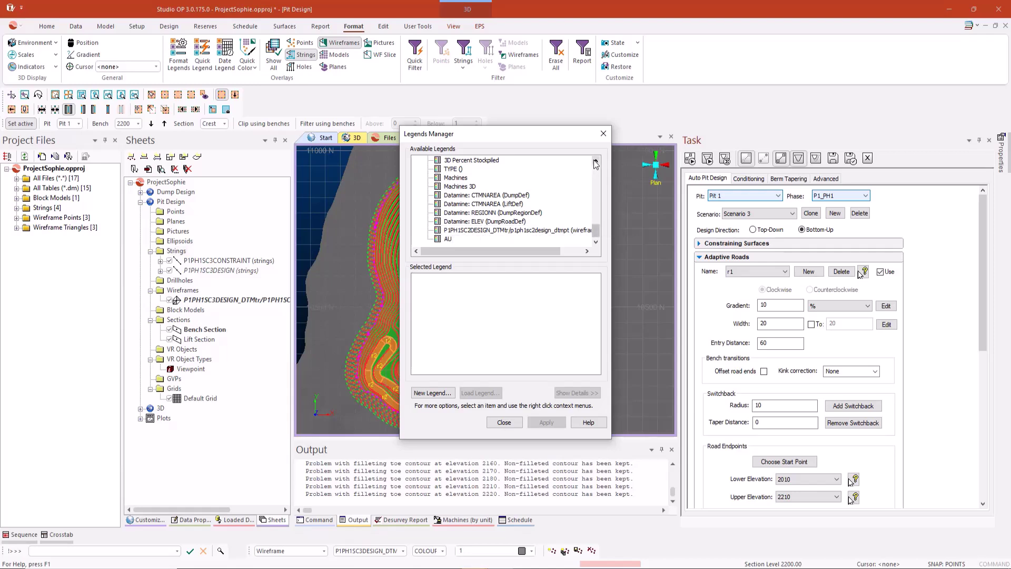
pyautogui.moveTo(595, 164); pyautogui.dragTo(595, 164)
pyautogui.click(468, 204)
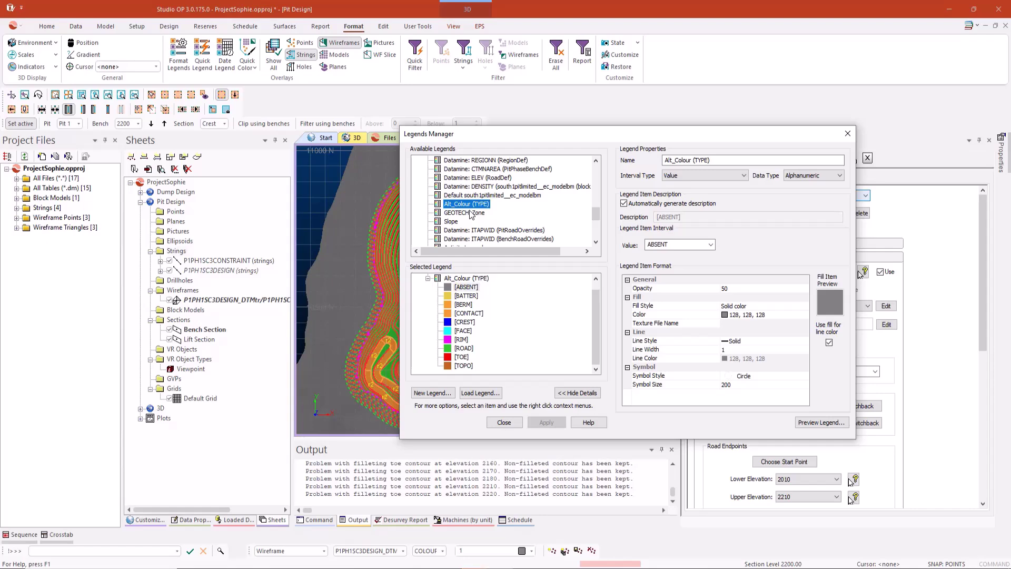
pyautogui.click(468, 215)
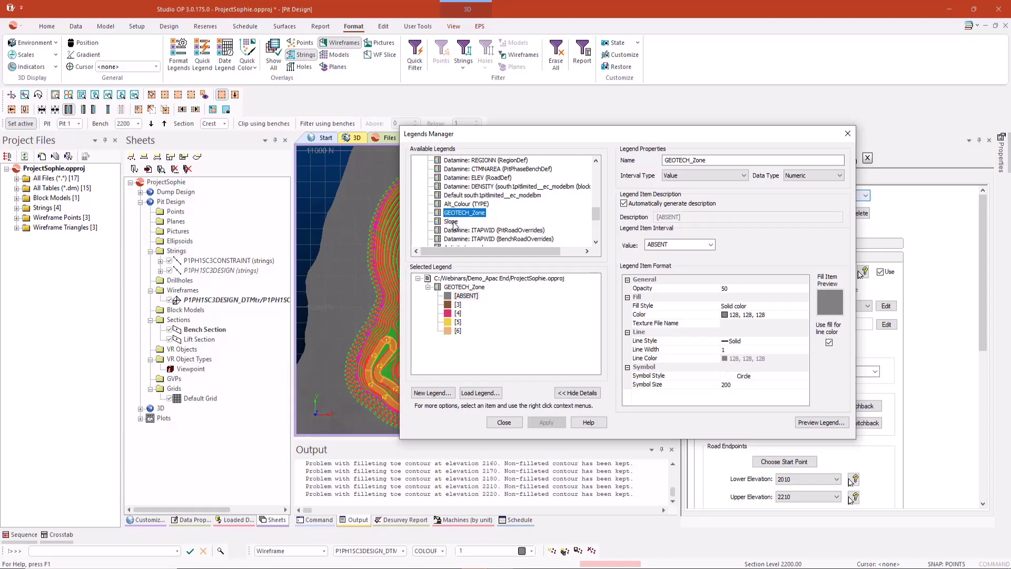
pyautogui.click(453, 222)
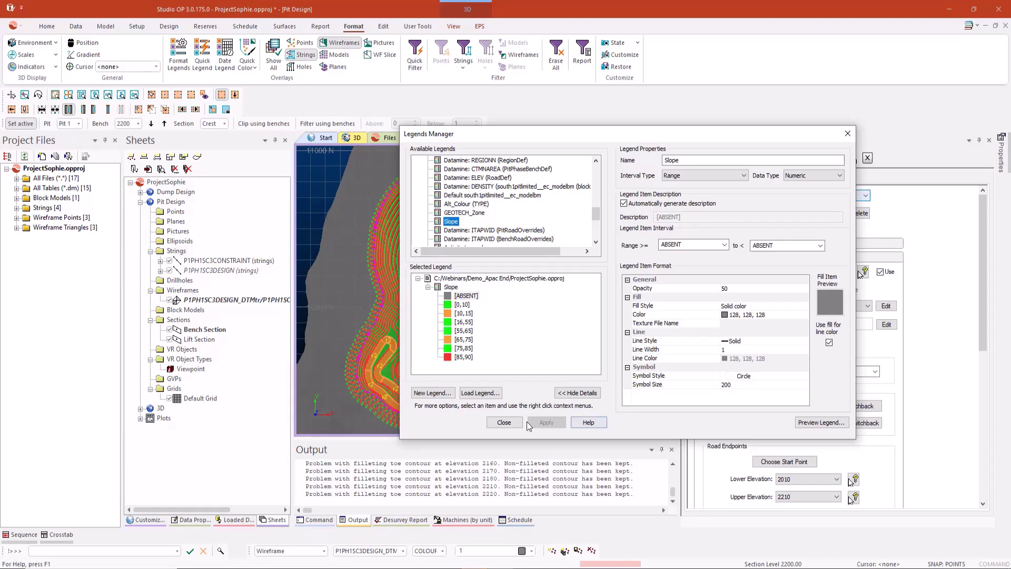
pyautogui.click(503, 422)
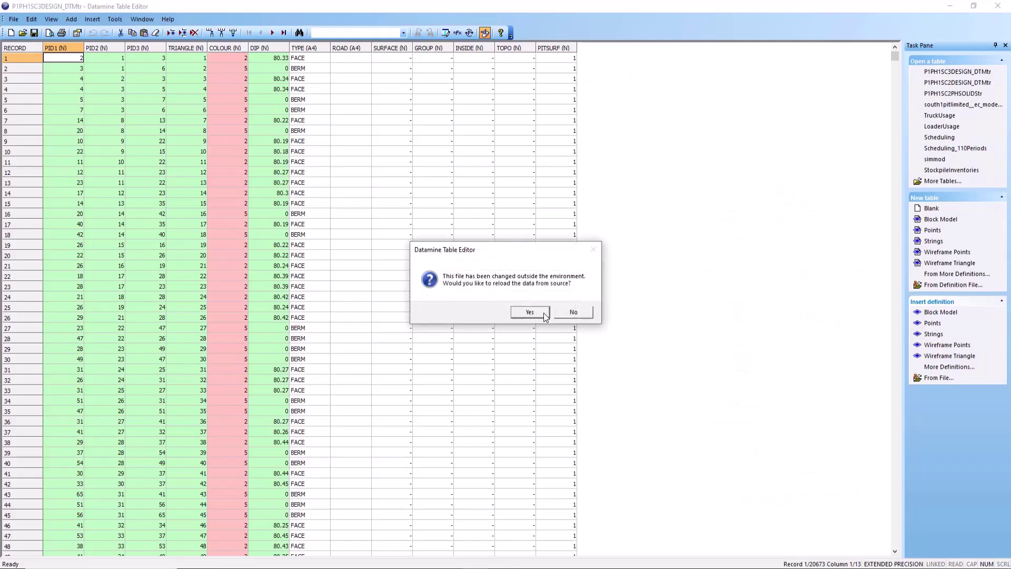
# Reload the P1PH1SC3DESIGN_DTMtr table and minimise Datamine Table Editor
pyautogui.click(525, 311)
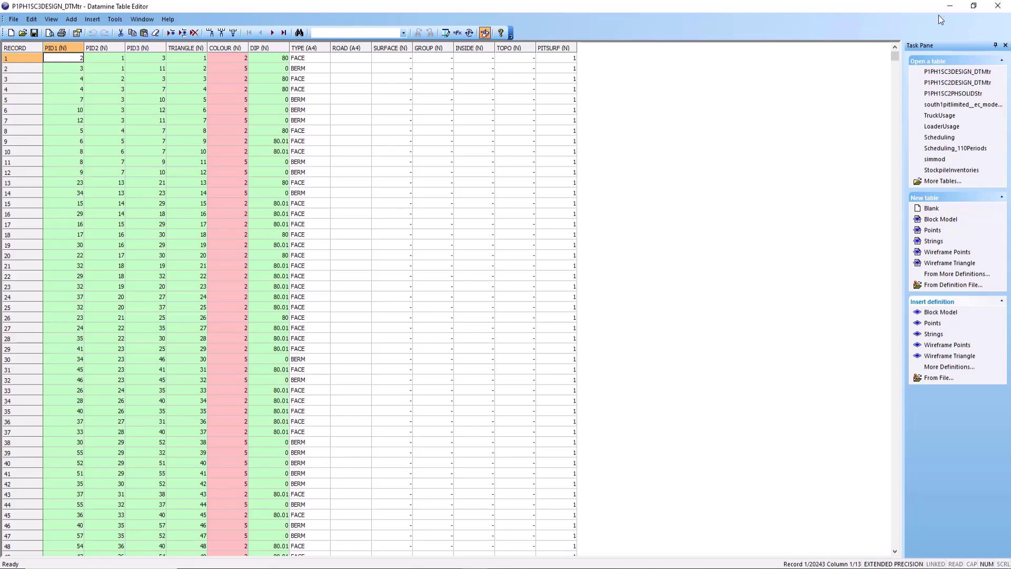
pyautogui.click(957, 8)
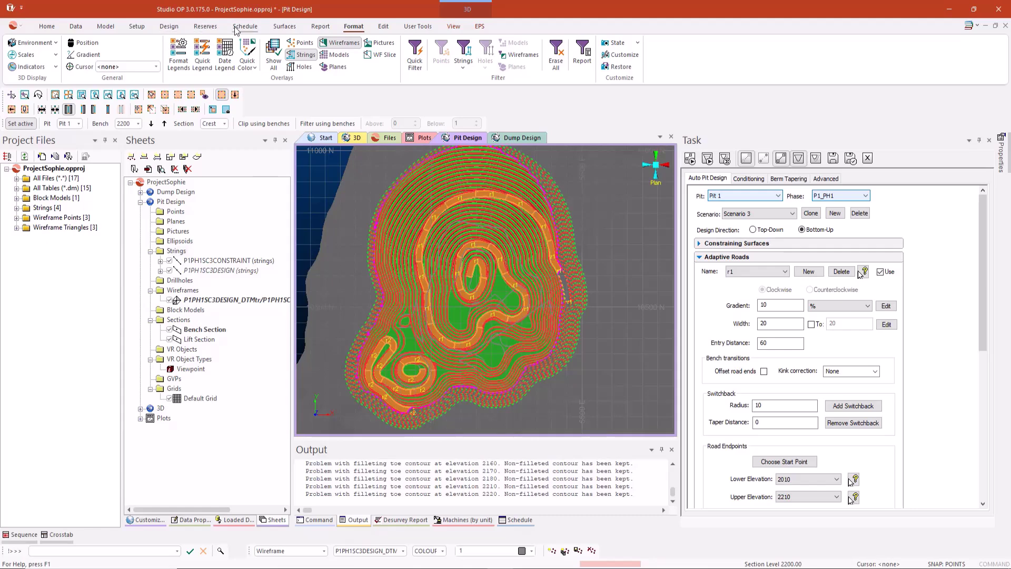
# Apply the Alt_colours design template to the pit
pyautogui.click(170, 26)
pyautogui.click(206, 62)
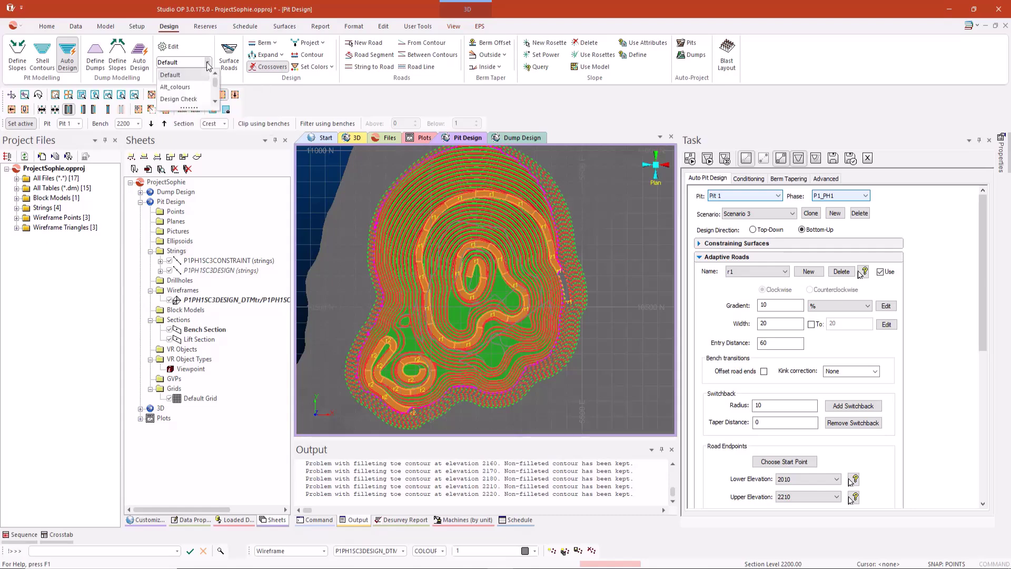
pyautogui.click(198, 88)
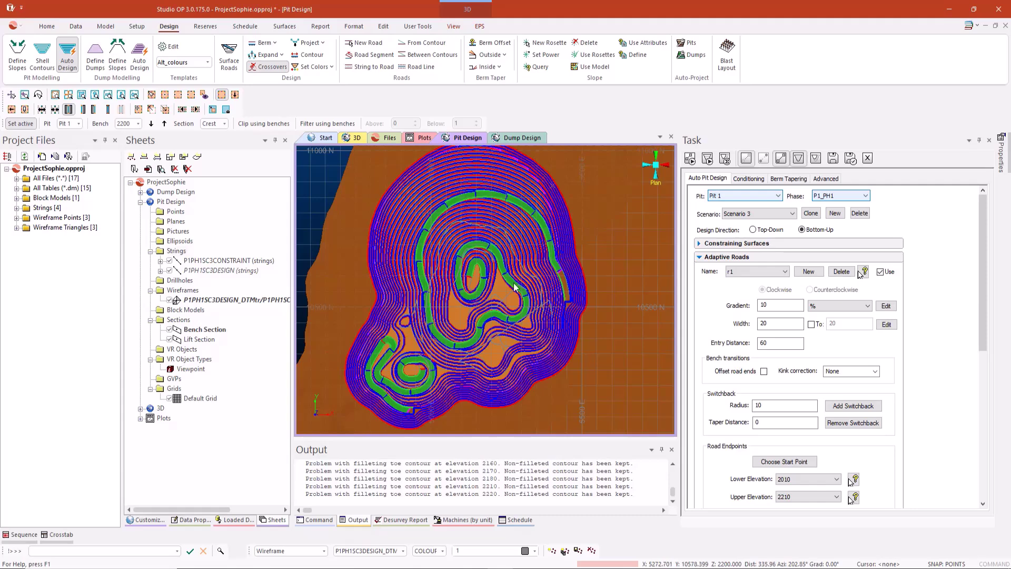
# Clip to single benches, step down and up through them to 2200, then show all benches
pyautogui.click(241, 124)
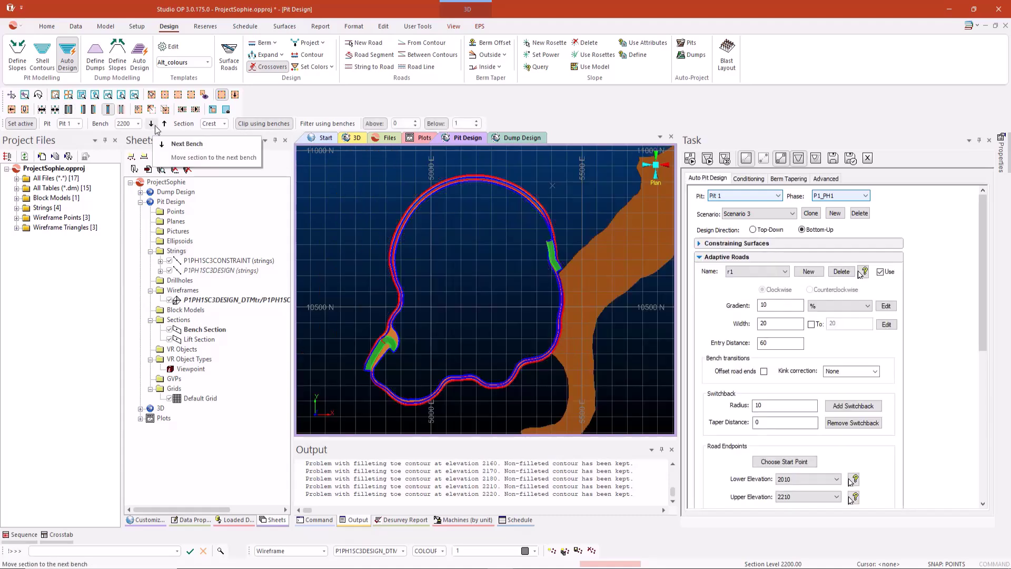
pyautogui.click(151, 125)
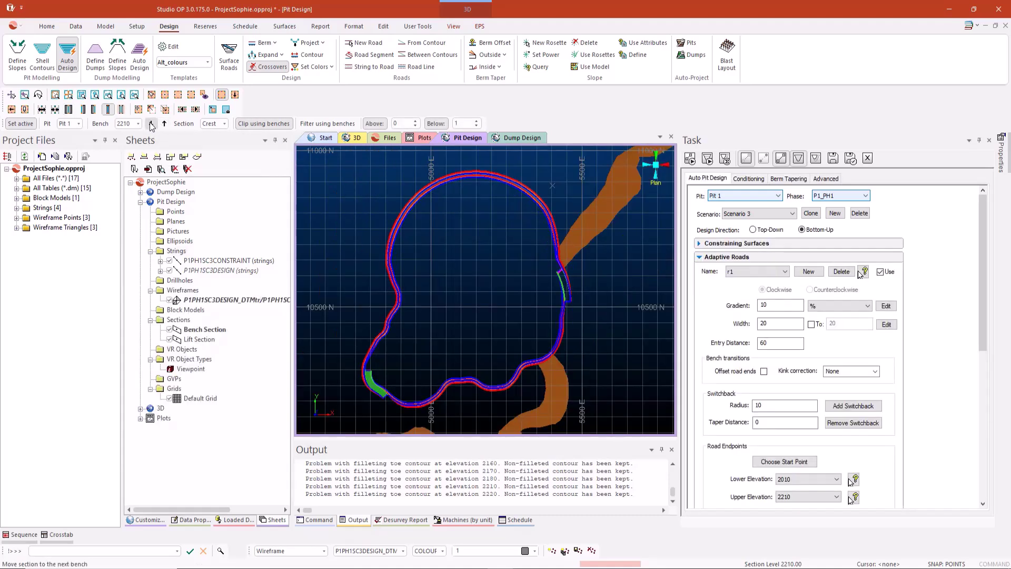
pyautogui.click(152, 125)
pyautogui.click(151, 125)
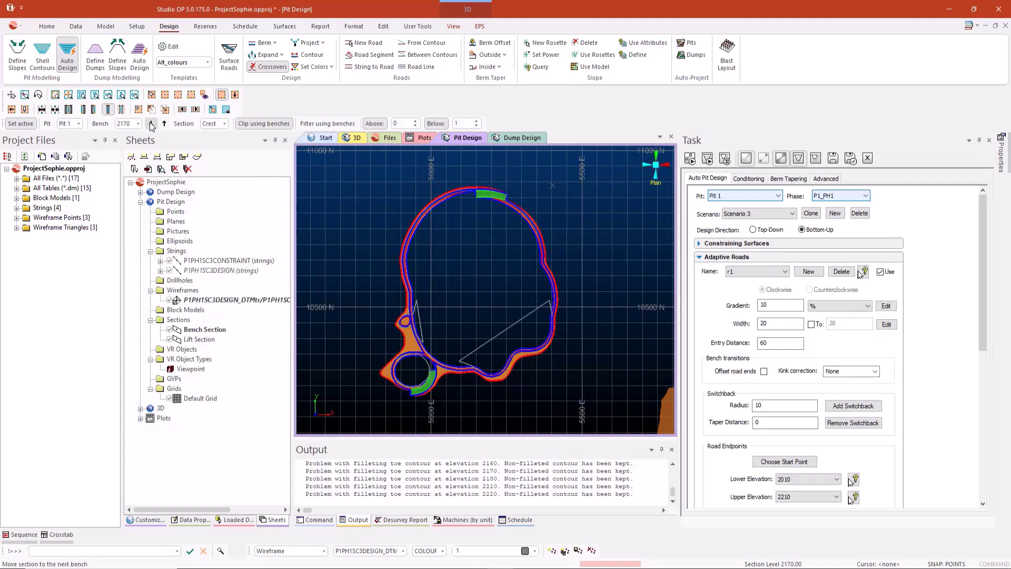
pyautogui.click(151, 124)
pyautogui.click(163, 124)
pyautogui.click(163, 125)
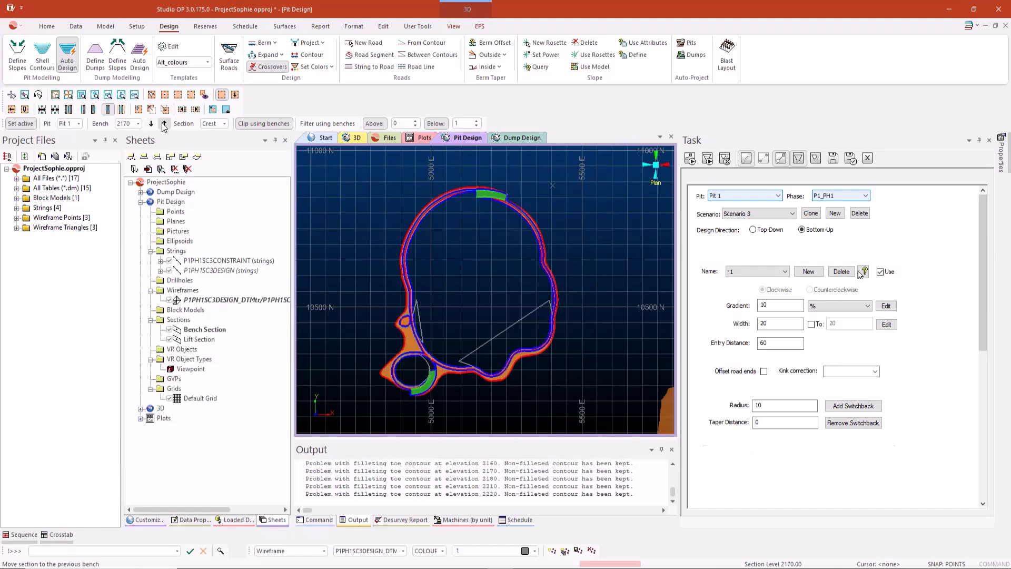
pyautogui.click(164, 124)
pyautogui.click(164, 124)
pyautogui.click(163, 124)
pyautogui.click(164, 125)
pyautogui.click(164, 124)
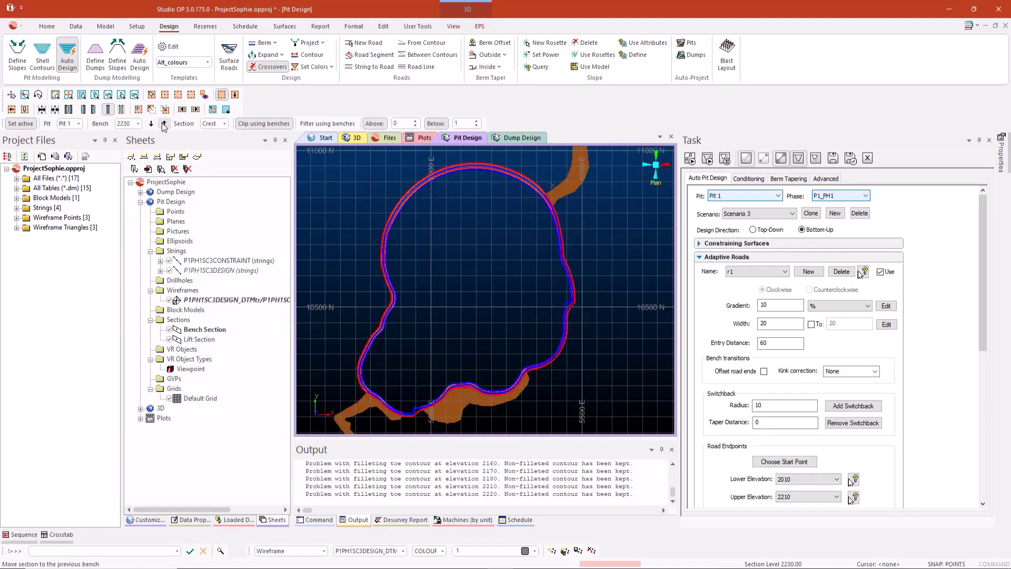
pyautogui.click(152, 124)
pyautogui.click(152, 125)
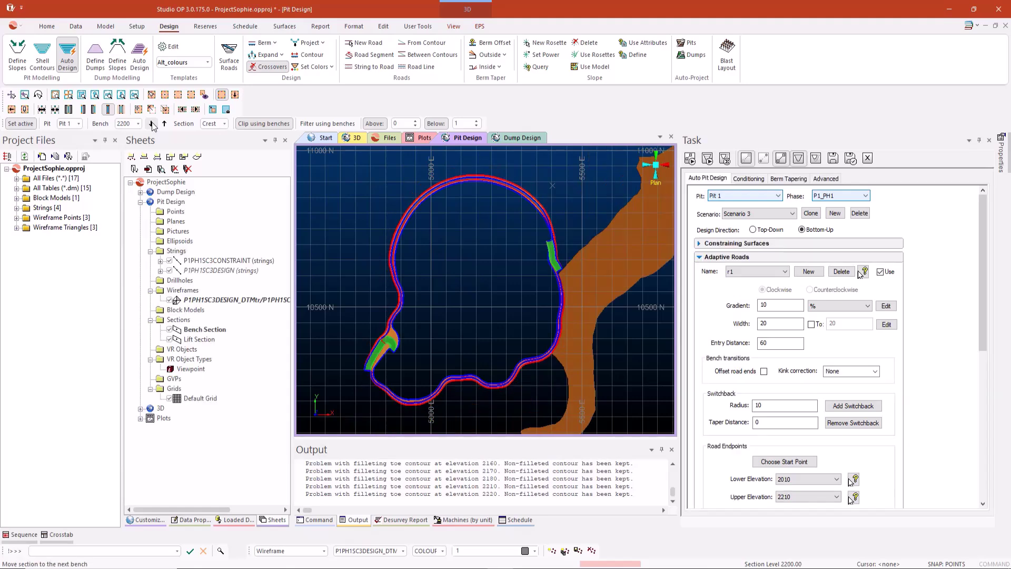
pyautogui.click(264, 124)
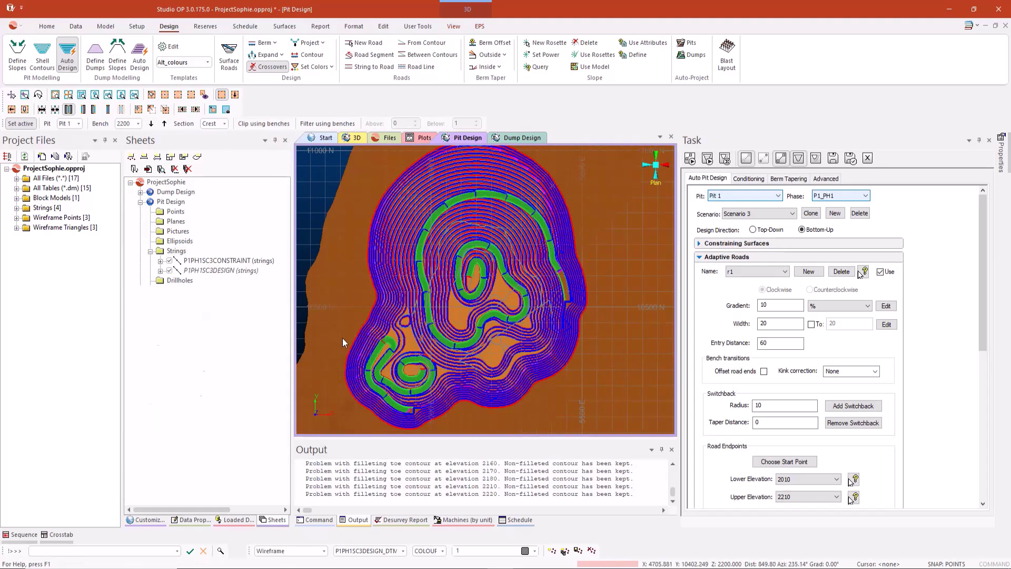
pyautogui.click(209, 63)
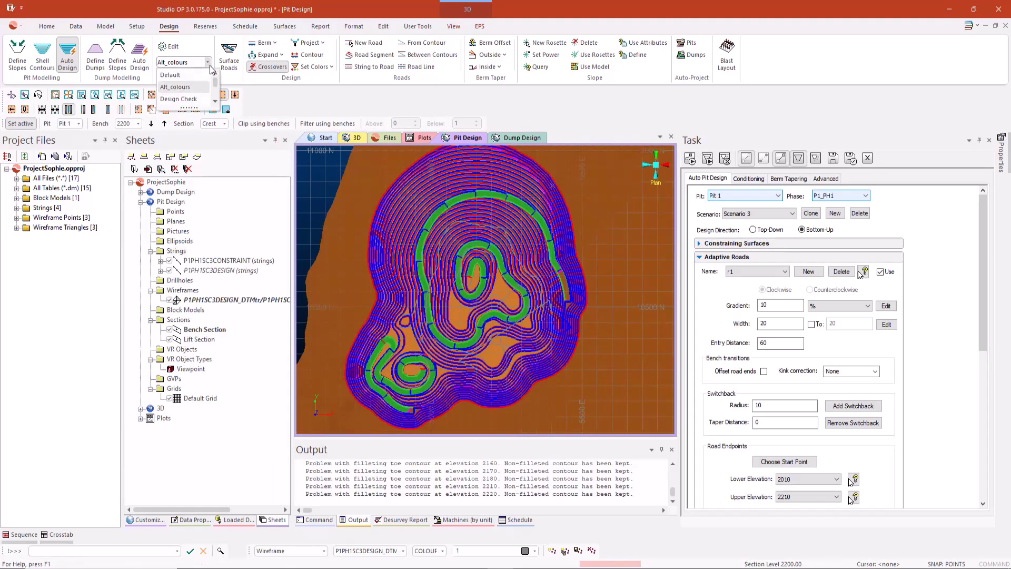
pyautogui.click(195, 99)
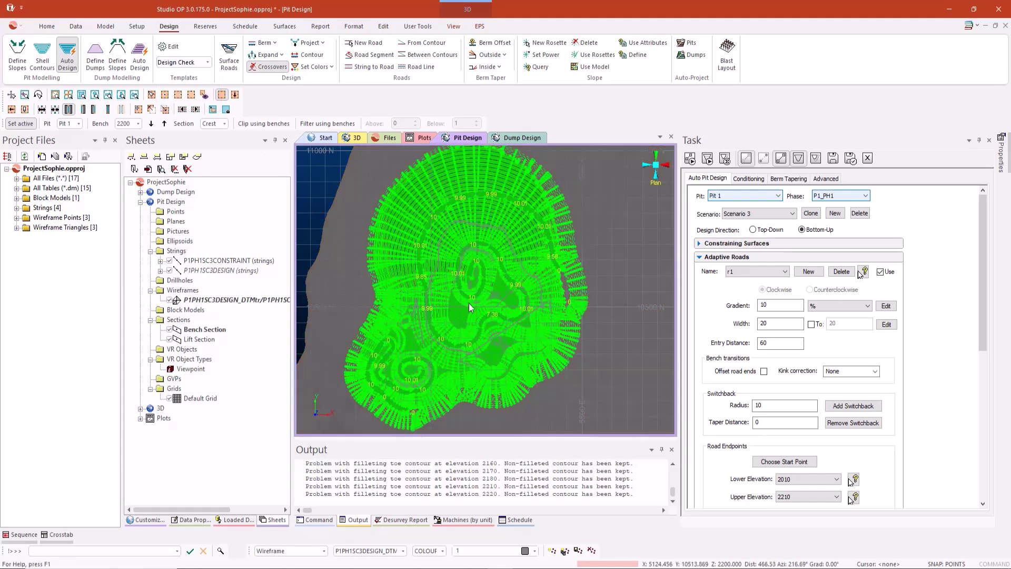
pyautogui.scroll(3, 463, 293)
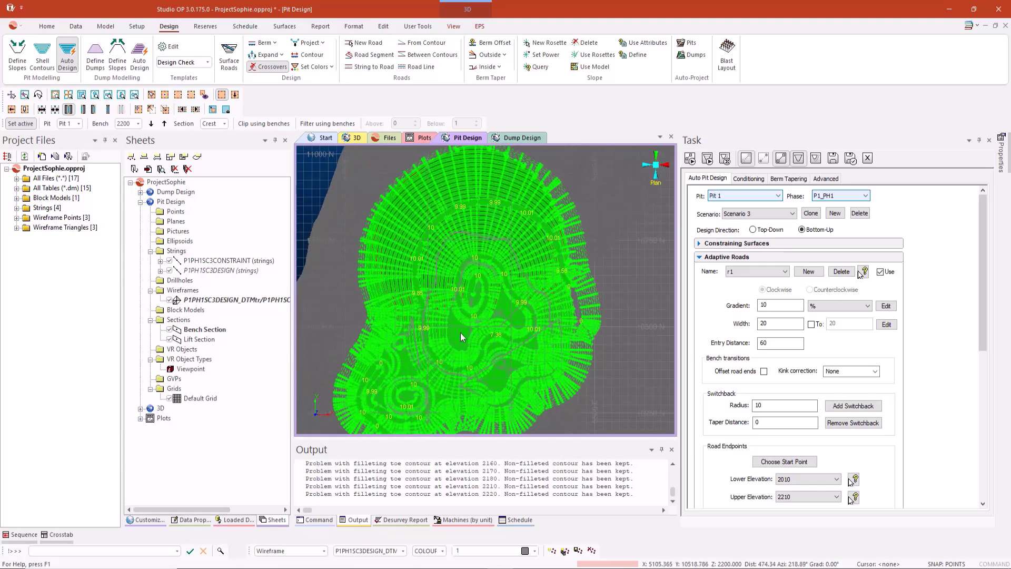
pyautogui.scroll(-3, 463, 330)
pyautogui.scroll(3, 424, 301)
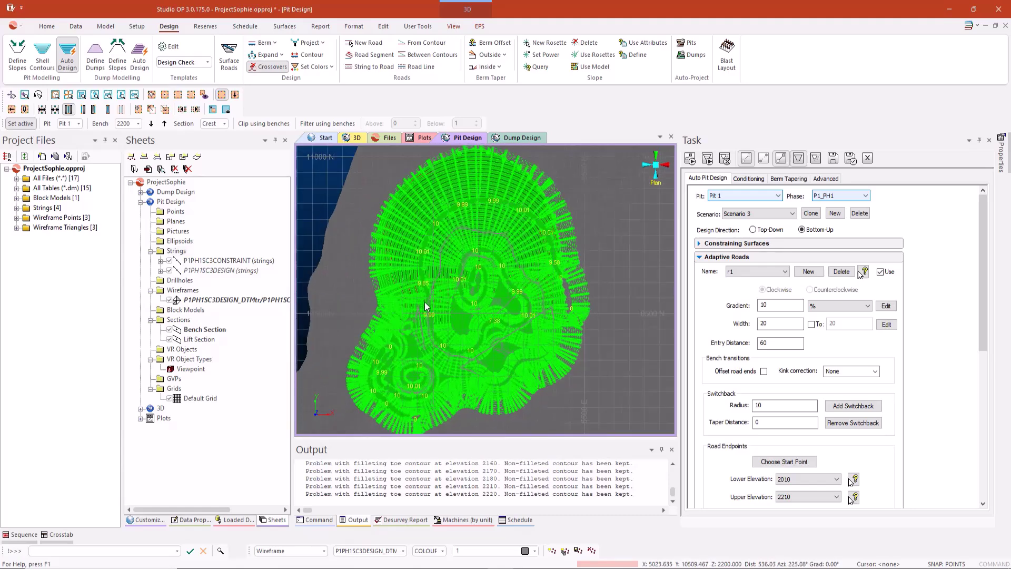
pyautogui.scroll(1, 411, 267)
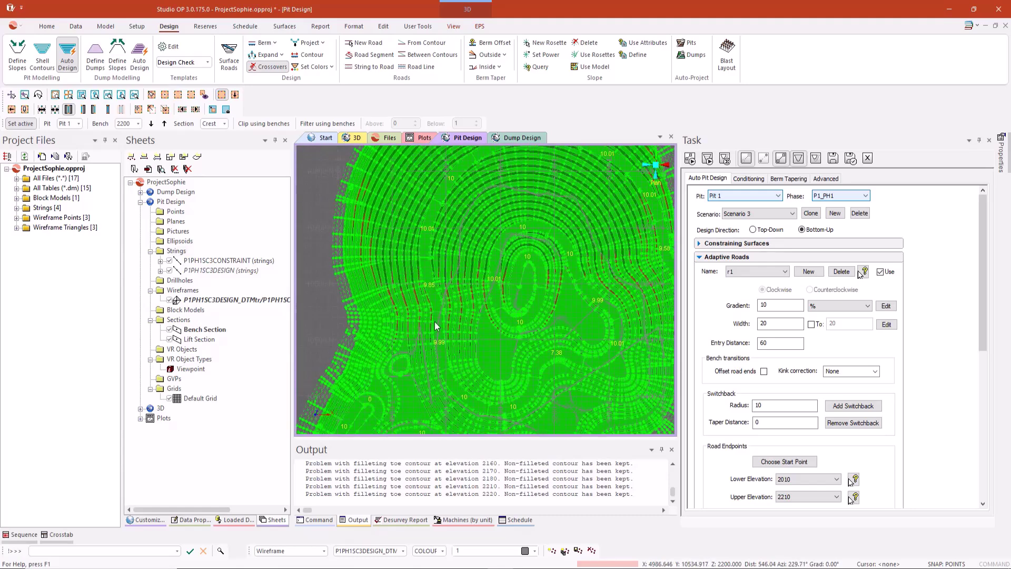
pyautogui.scroll(1, 435, 321)
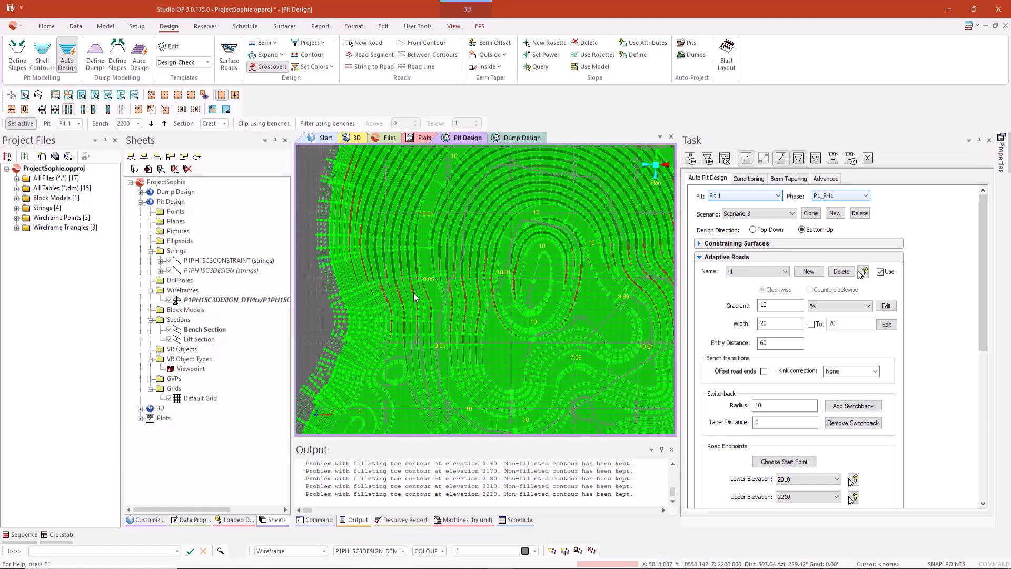
pyautogui.scroll(-2, 368, 264)
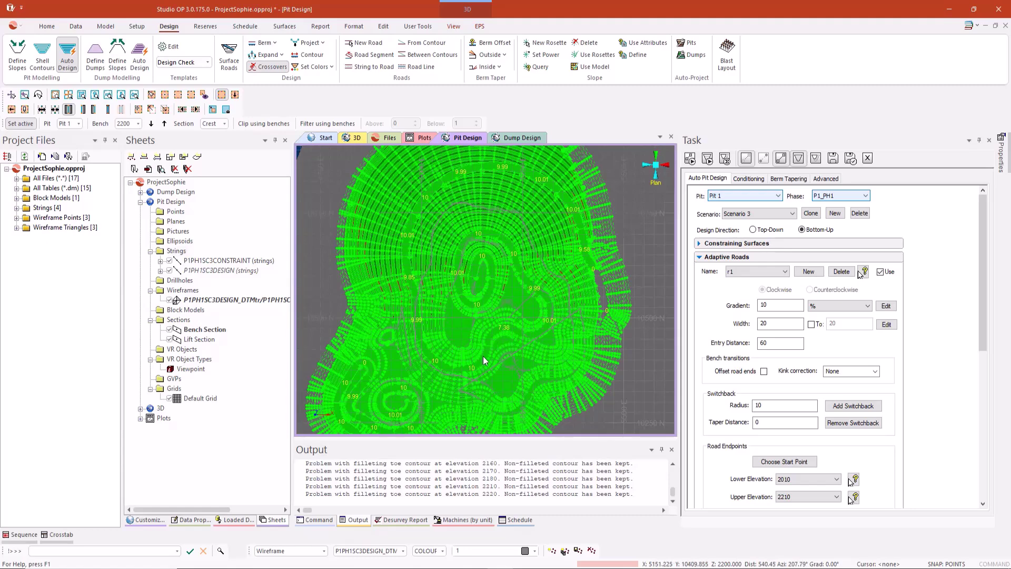
pyautogui.scroll(-1, 485, 278)
pyautogui.scroll(-2, 482, 279)
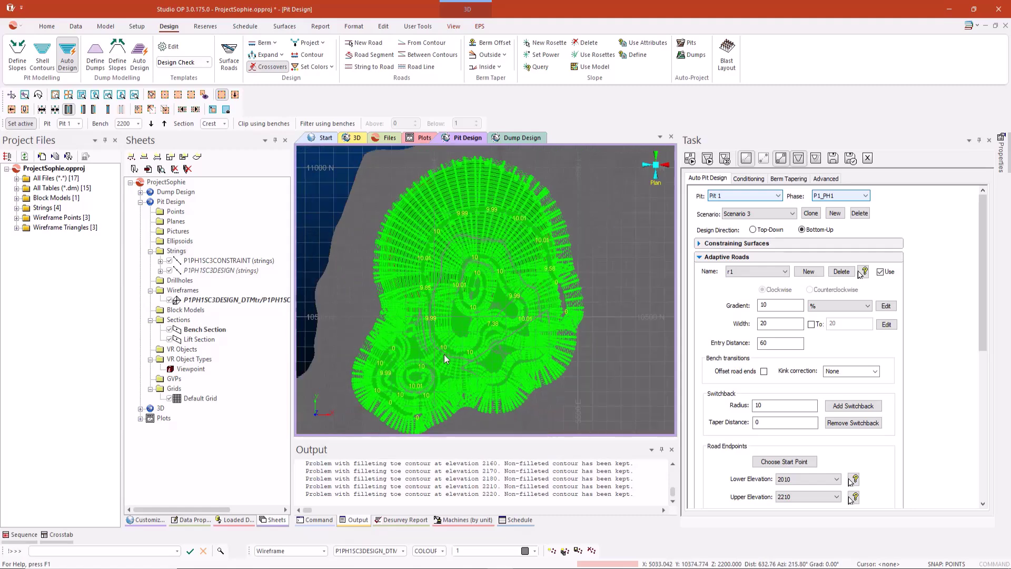
pyautogui.scroll(3, 405, 266)
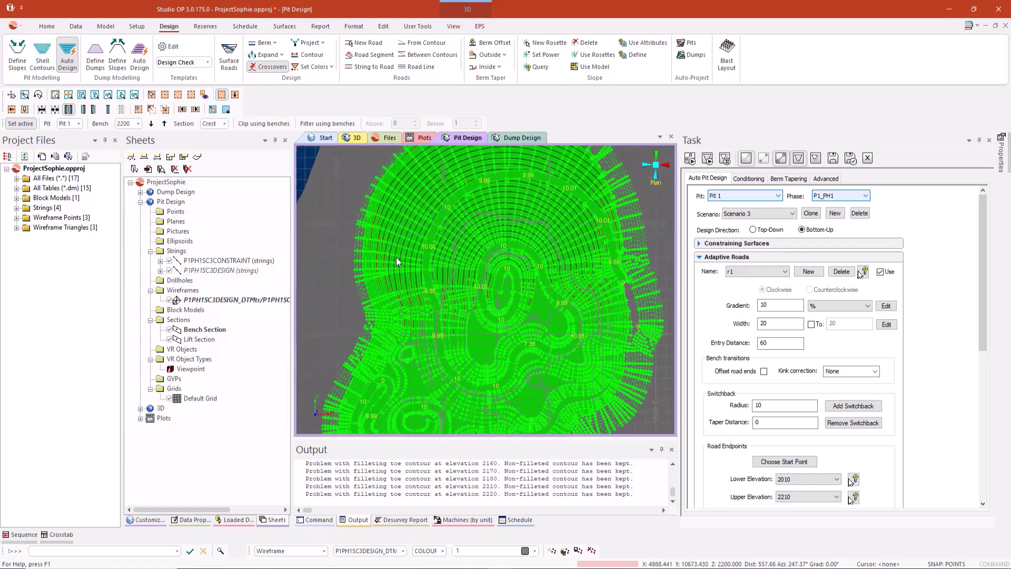
pyautogui.scroll(3, 370, 258)
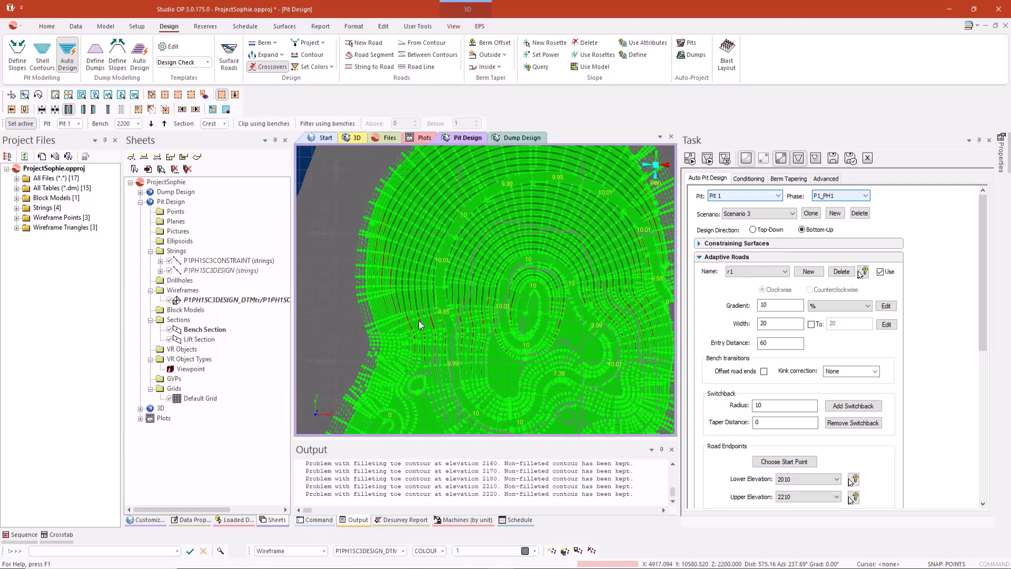
pyautogui.scroll(1, 429, 351)
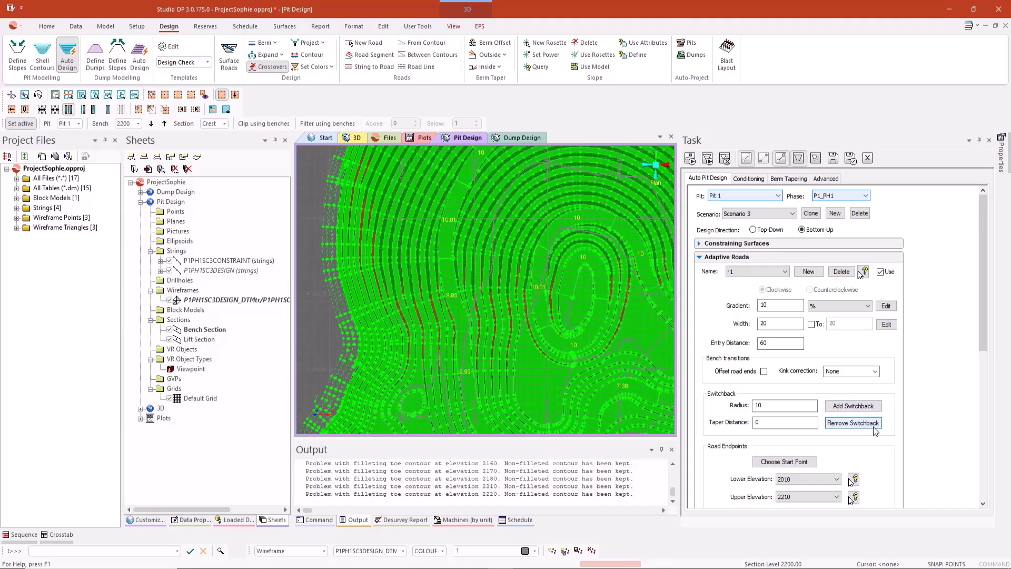
# Apply the Alt_colours template and show the planning model in the pit
pyautogui.click(196, 63)
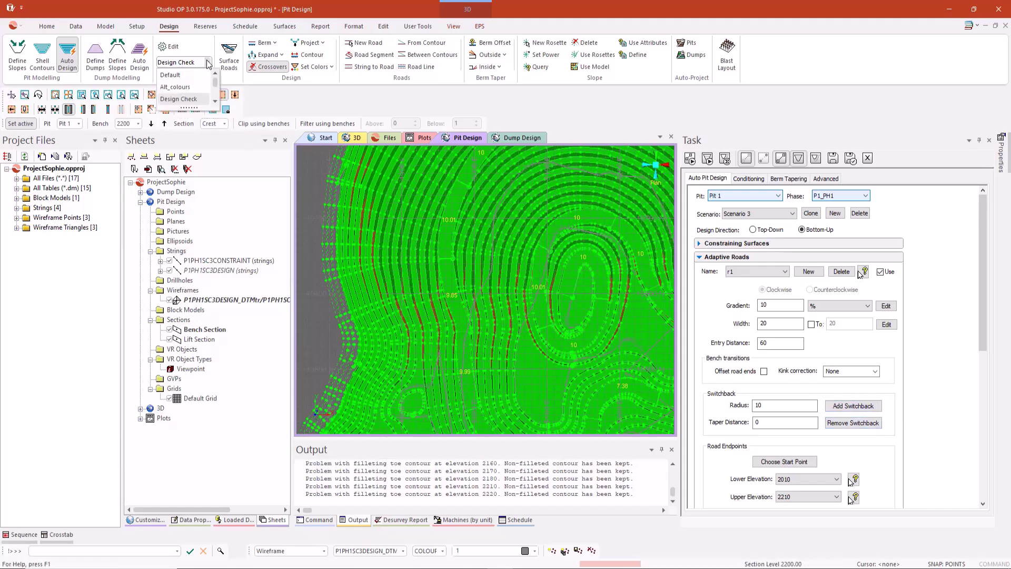
pyautogui.click(174, 84)
pyautogui.scroll(-10, 928, 407)
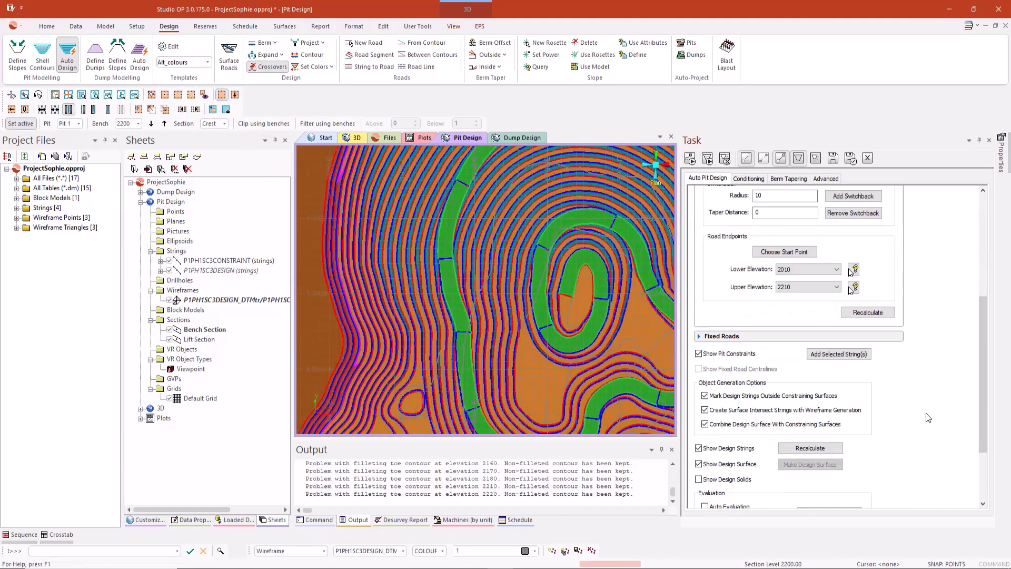
pyautogui.click(789, 460)
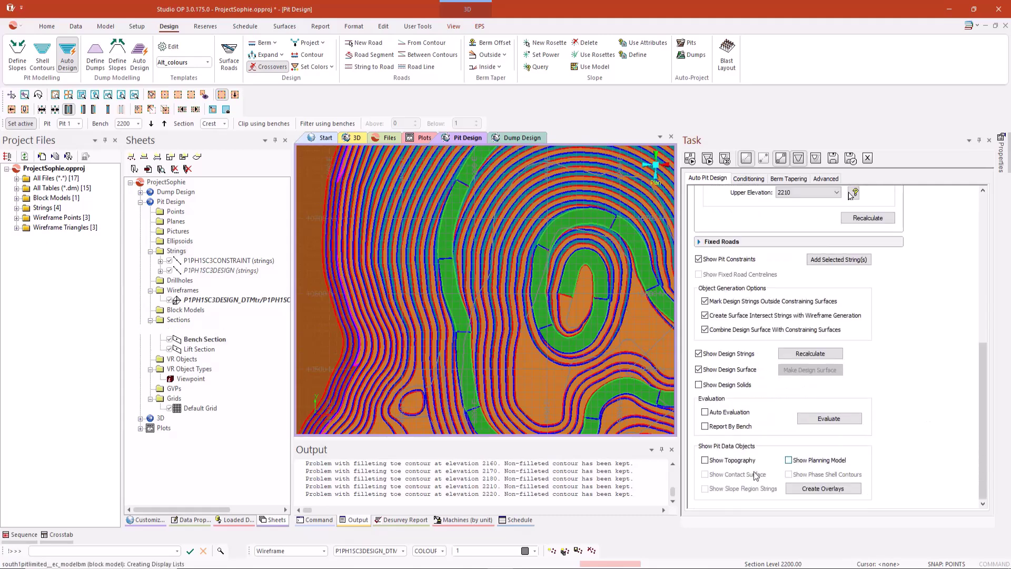
# Switch back to Design Check, set the section to bench 2180, and edit the templates
pyautogui.click(208, 62)
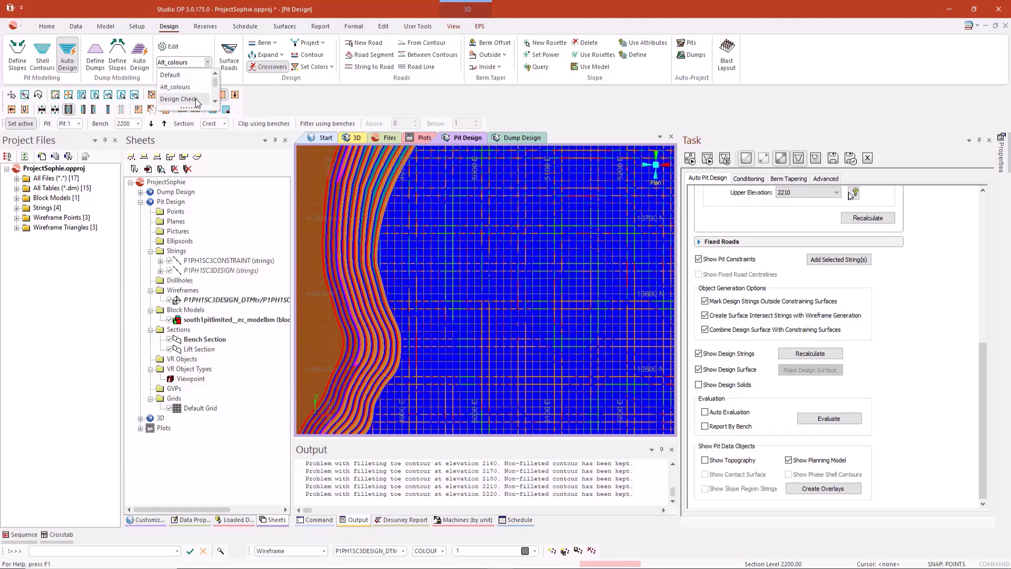
pyautogui.click(181, 96)
pyautogui.scroll(-4, 400, 266)
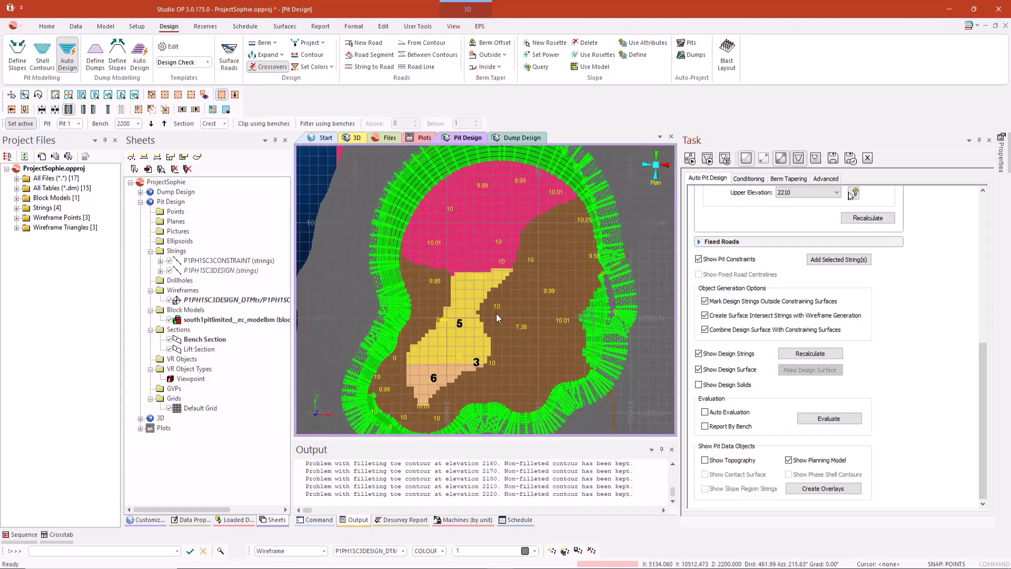
pyautogui.scroll(1, 496, 314)
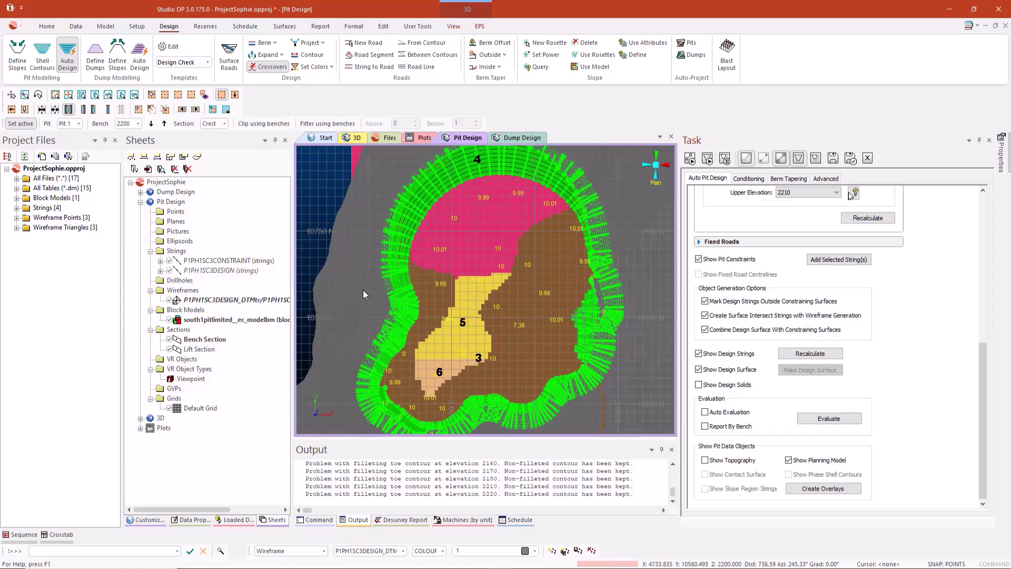
pyautogui.scroll(2, 372, 288)
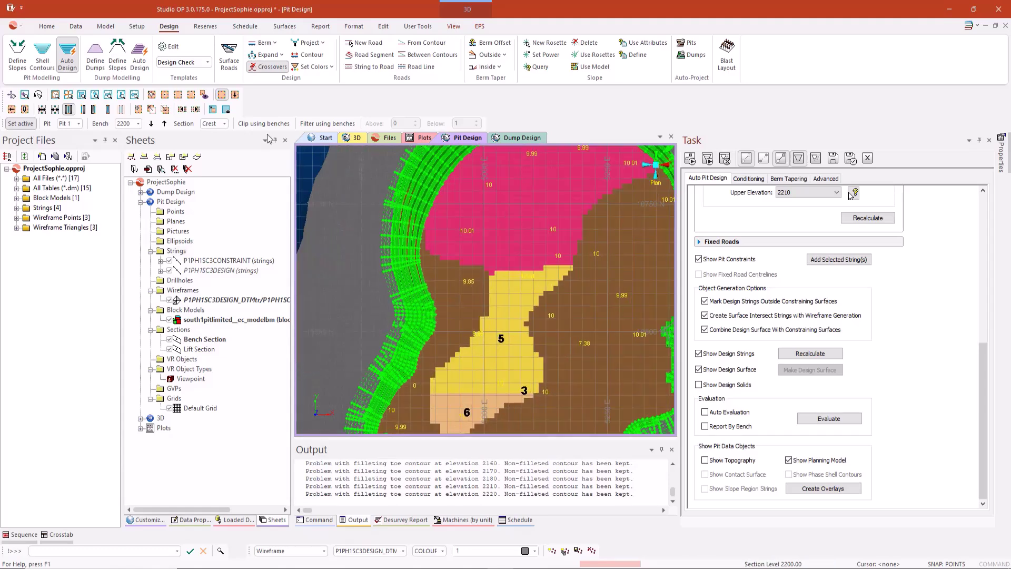
pyautogui.click(164, 124)
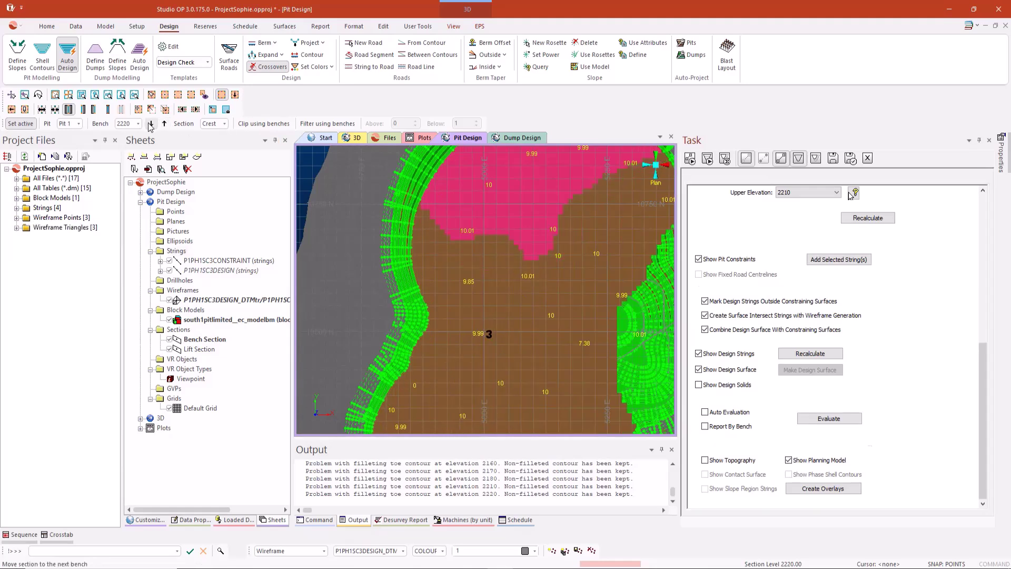
pyautogui.click(151, 124)
pyautogui.click(151, 124)
pyautogui.click(151, 124)
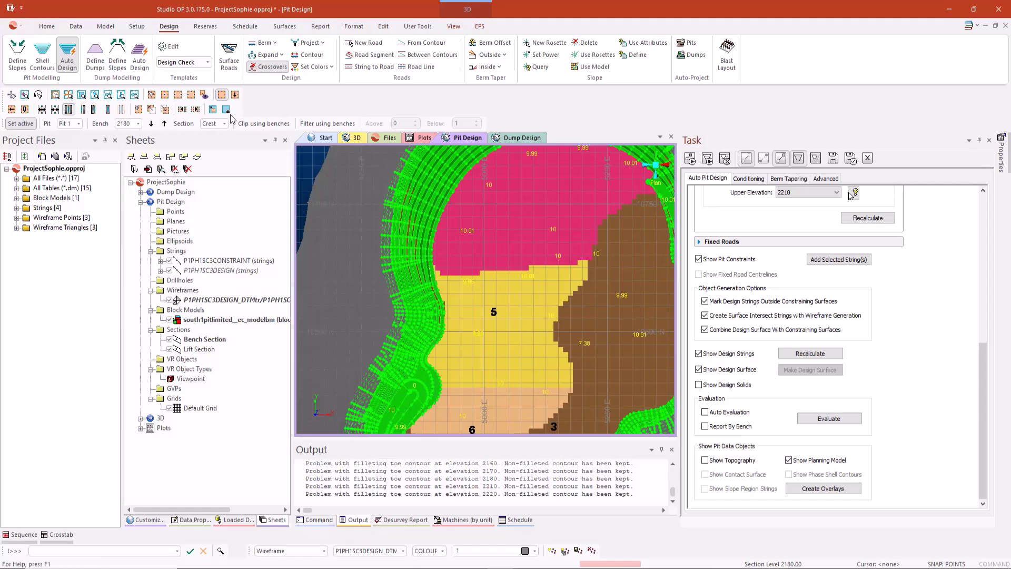
pyautogui.click(191, 48)
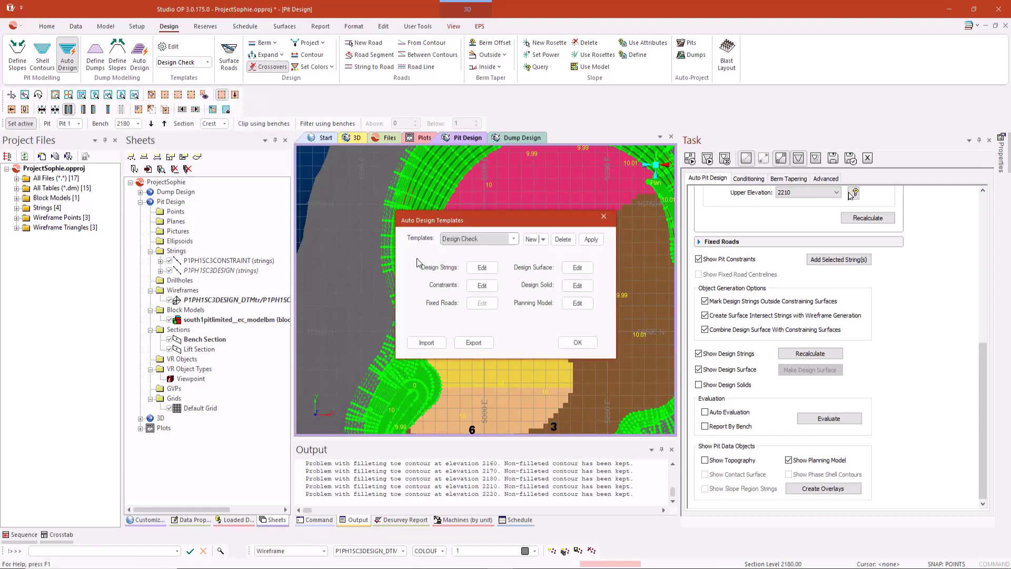
pyautogui.click(493, 270)
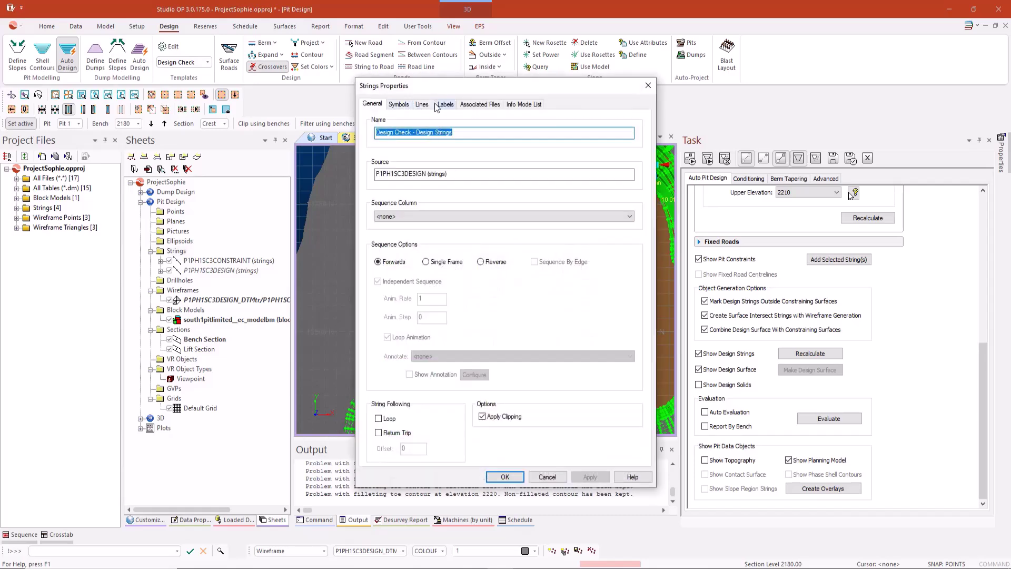
pyautogui.click(412, 104)
pyautogui.click(437, 105)
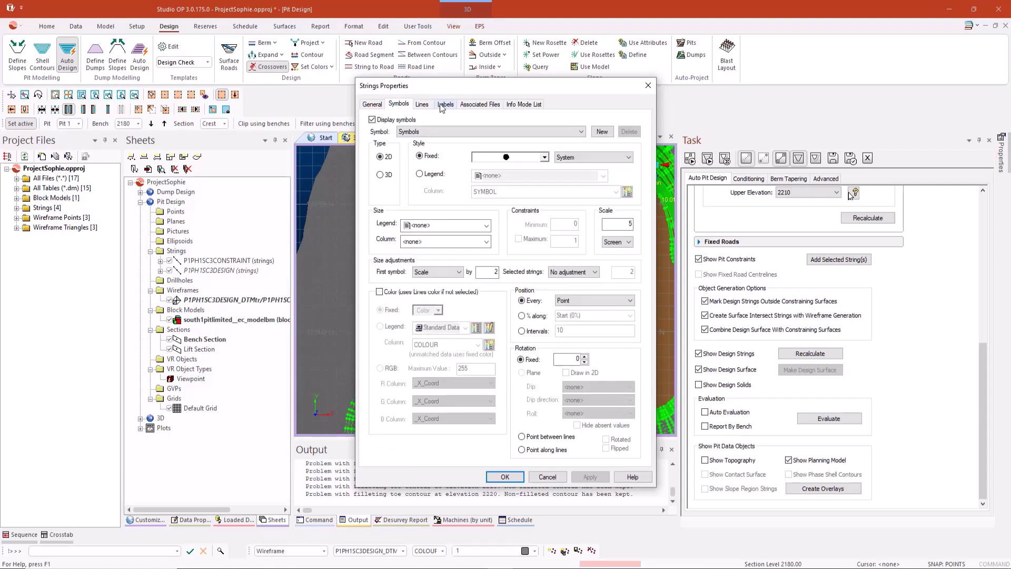
pyautogui.click(379, 105)
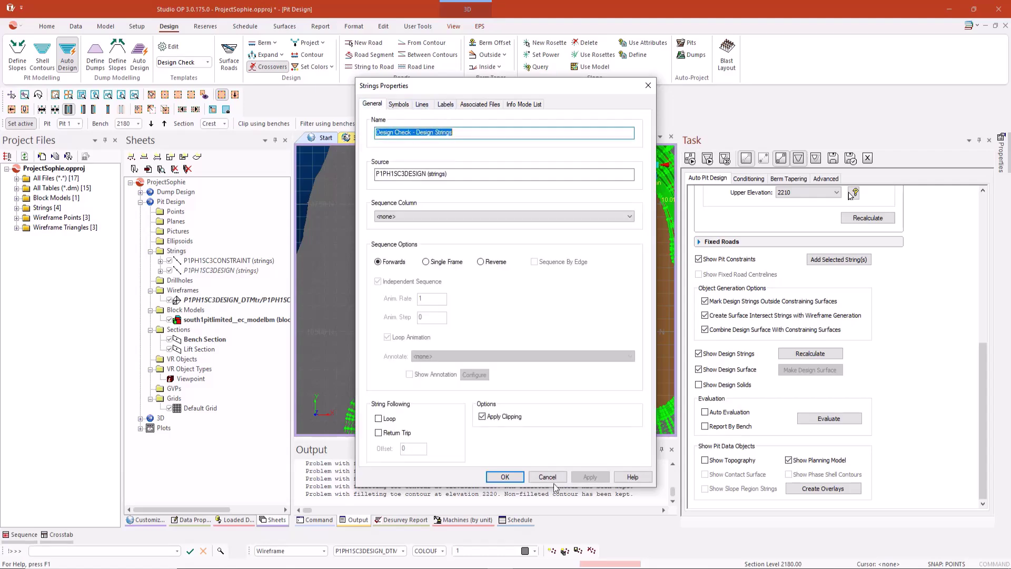
pyautogui.click(505, 477)
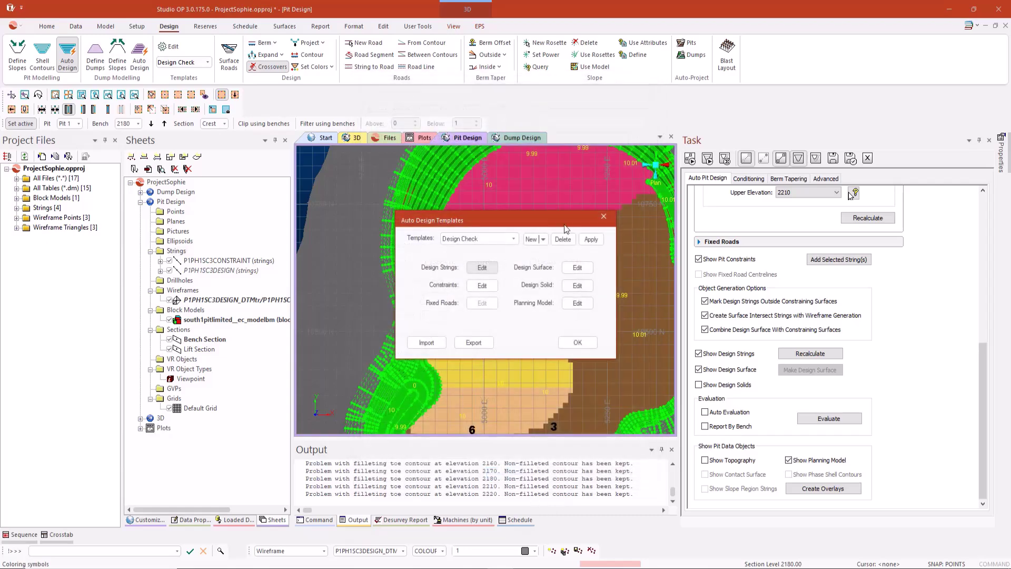
pyautogui.moveTo(550, 217); pyautogui.dragTo(555, 247)
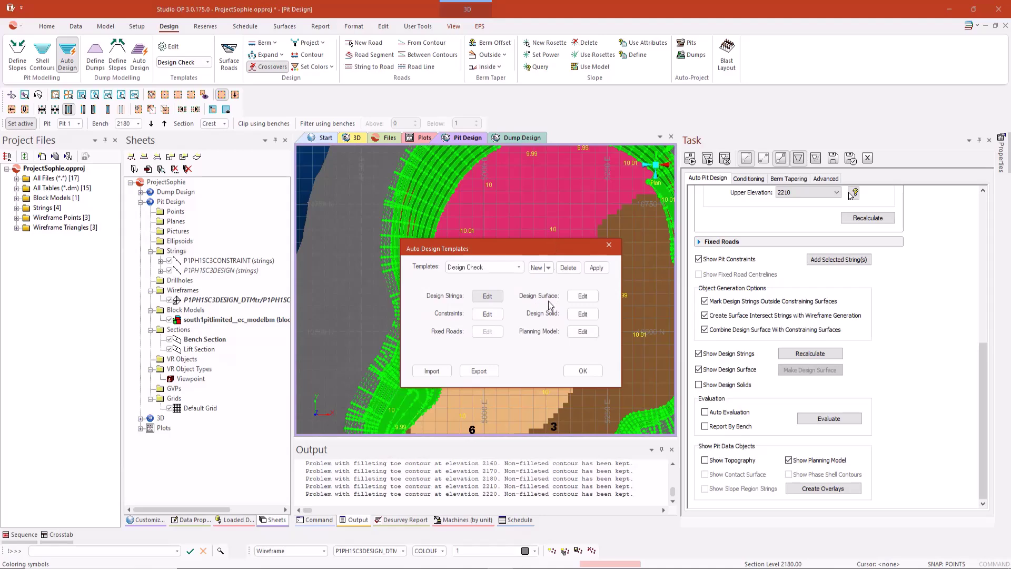
# Review the Design Surface's Wireframe Properties, checking its Labels and General settings, then accept them
pyautogui.click(575, 298)
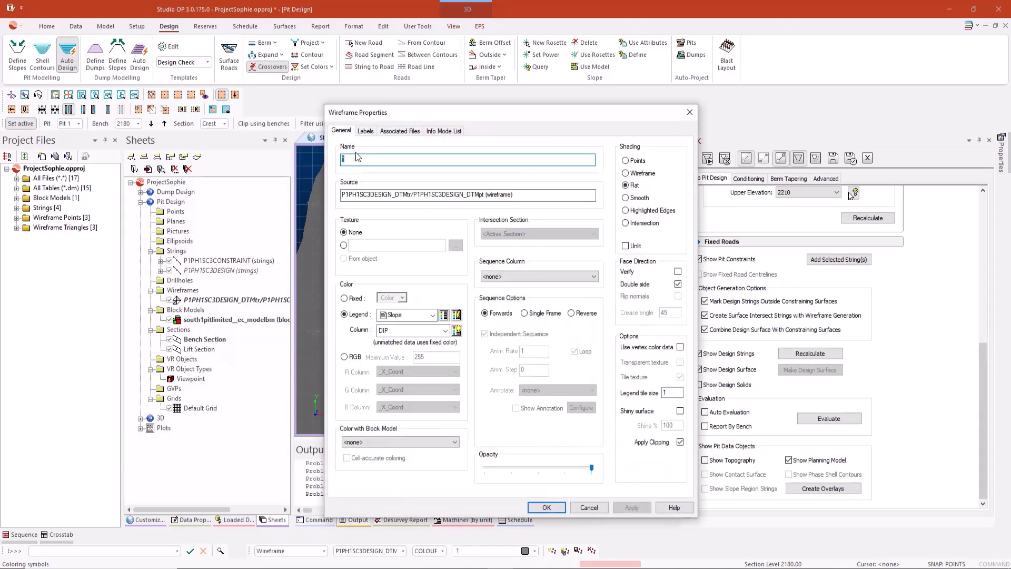
pyautogui.click(366, 131)
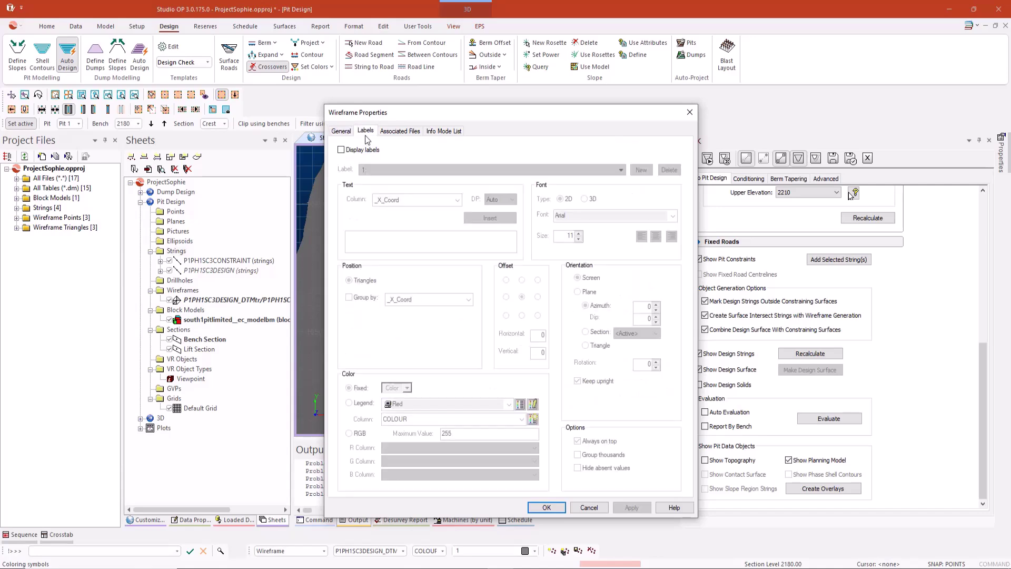
pyautogui.click(341, 131)
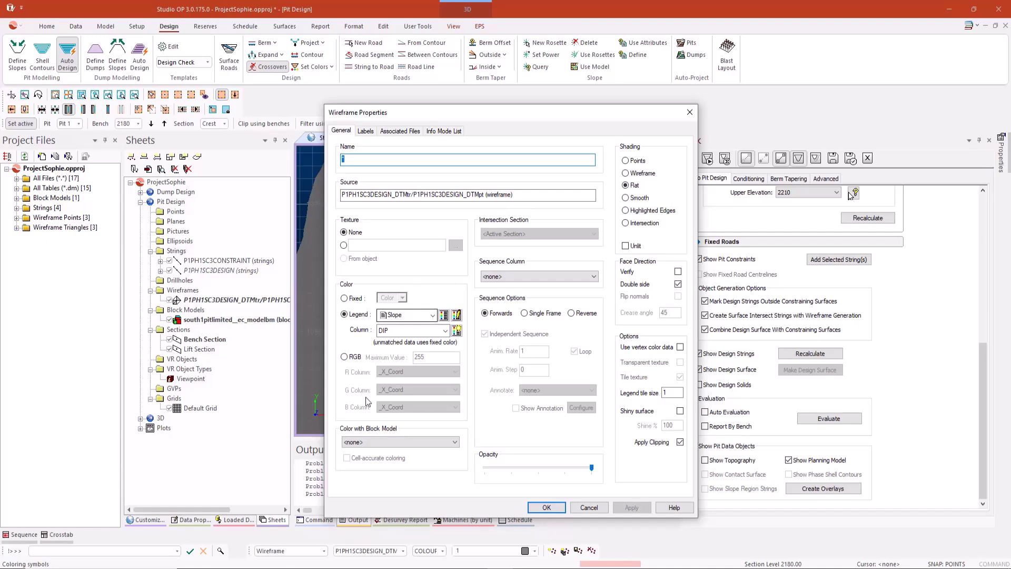
pyautogui.click(562, 507)
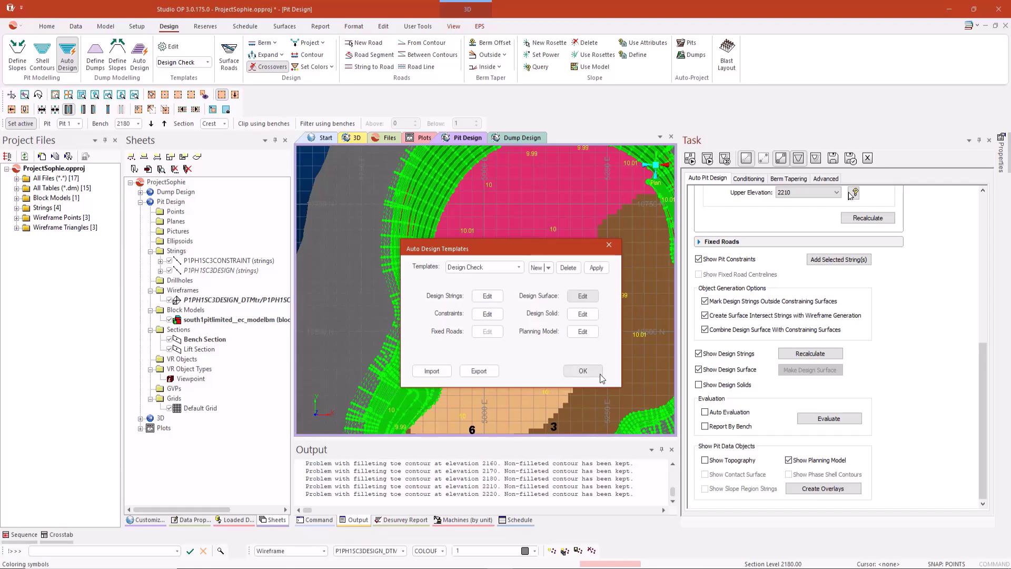
pyautogui.click(582, 370)
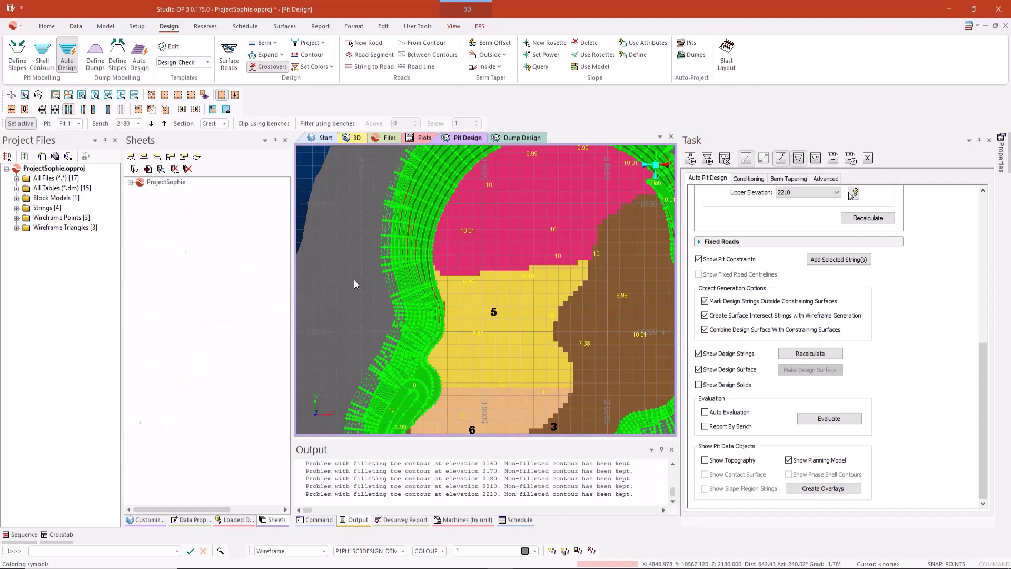
pyautogui.scroll(-4, 362, 285)
pyautogui.scroll(-1, 363, 289)
pyautogui.scroll(-1, 628, 329)
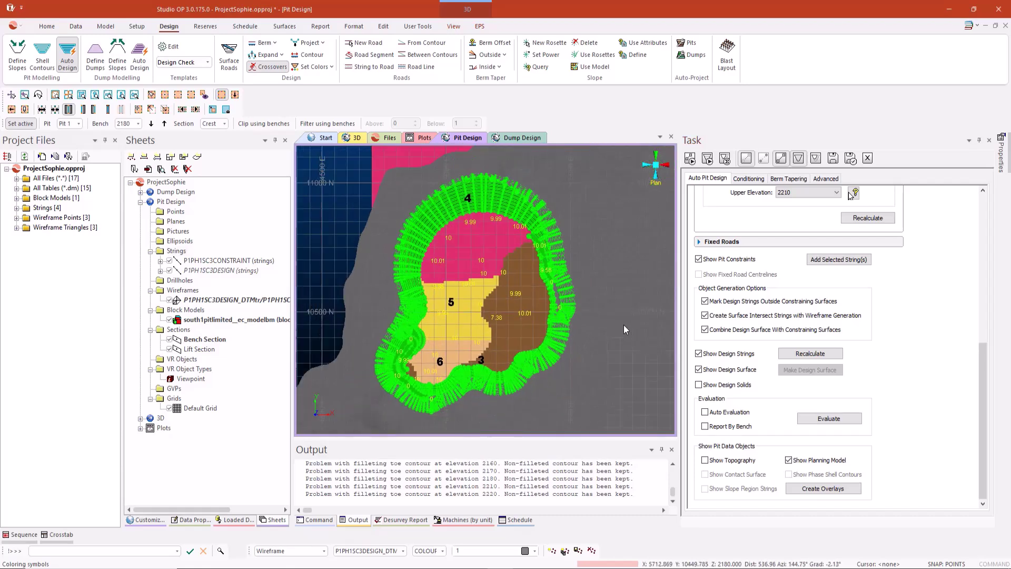